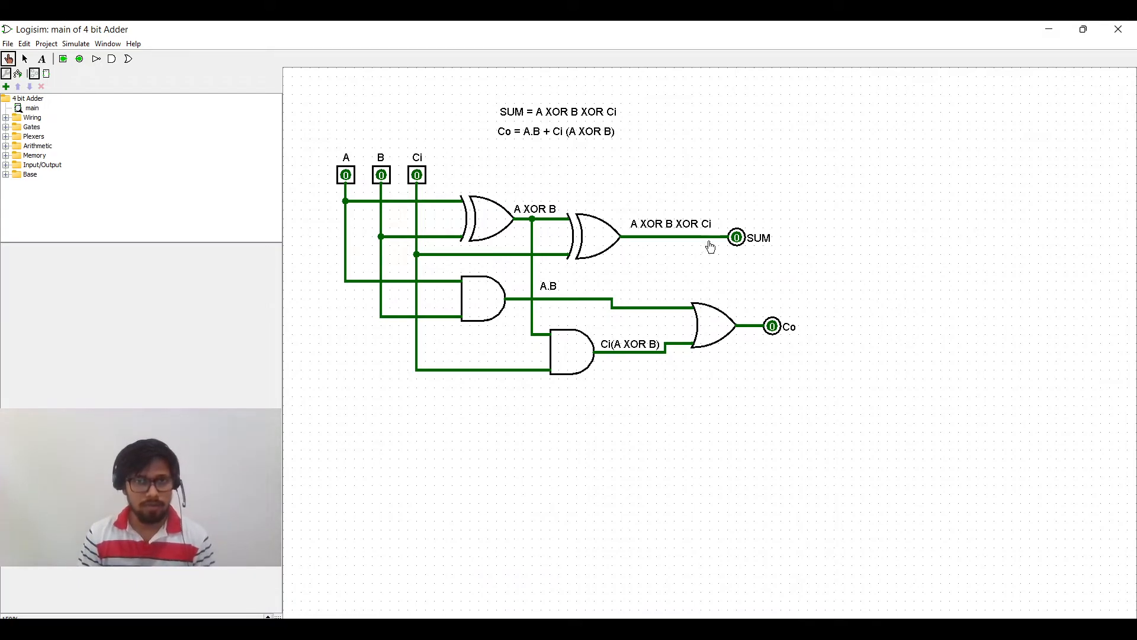
# Step: Rename the main circuit to Full Adder
pyautogui.click(32, 109)
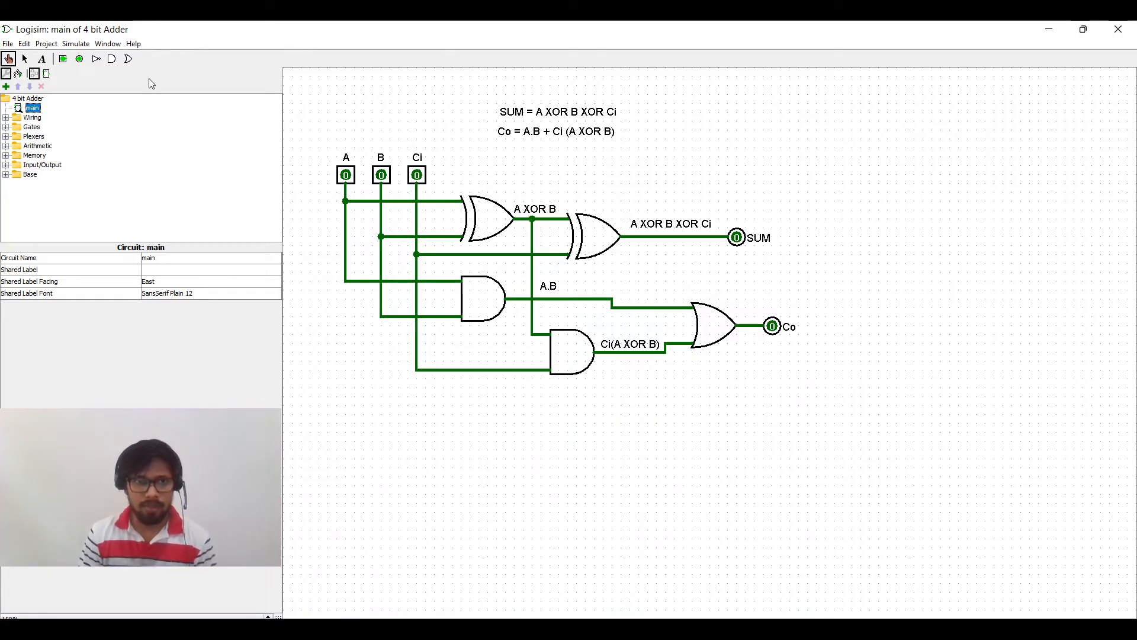
pyautogui.click(165, 259)
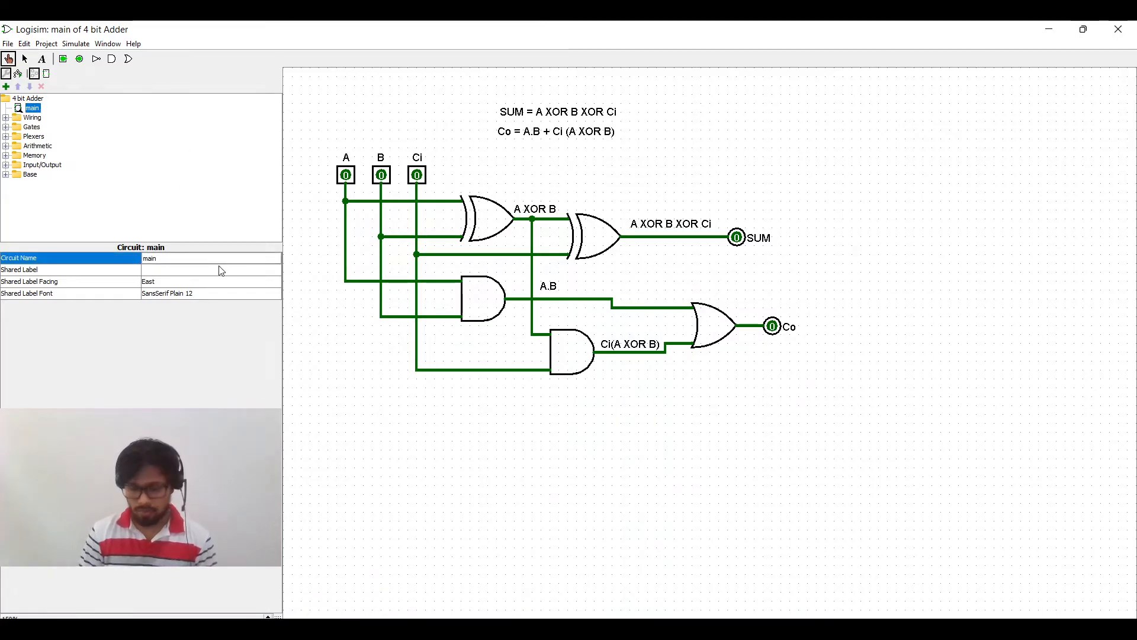
pyautogui.press('BackSpace')
pyautogui.press('BackSpace')
pyautogui.press('BackSpace')
pyautogui.press('BackSpace')
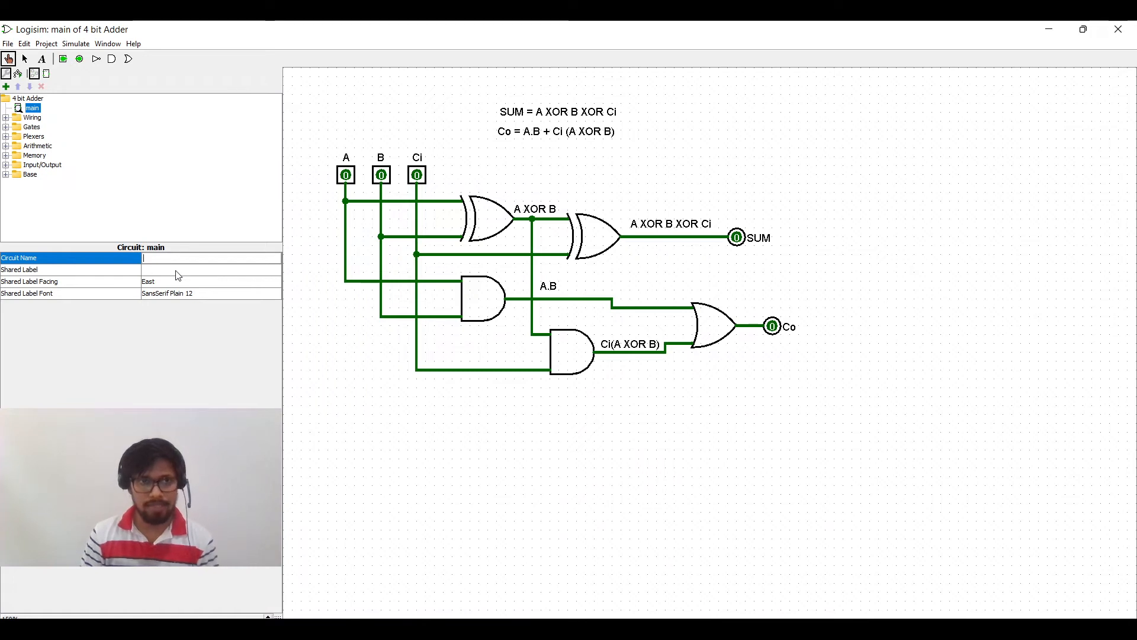
pyautogui.click(60, 259)
pyautogui.click(153, 259)
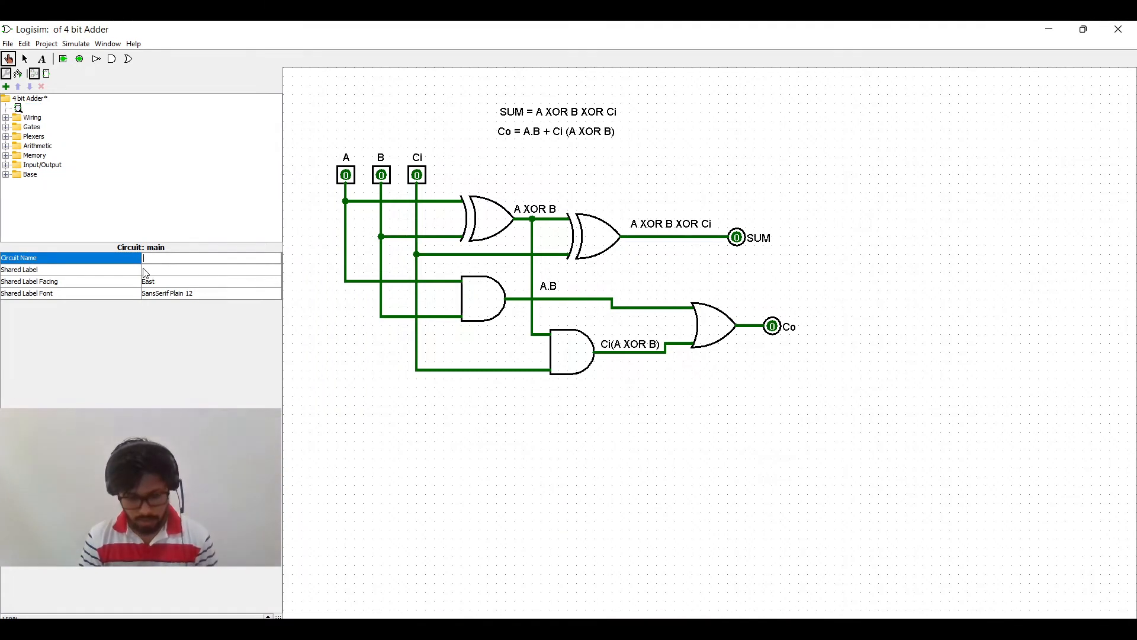
pyautogui.write('Full Adder')
pyautogui.click(143, 273)
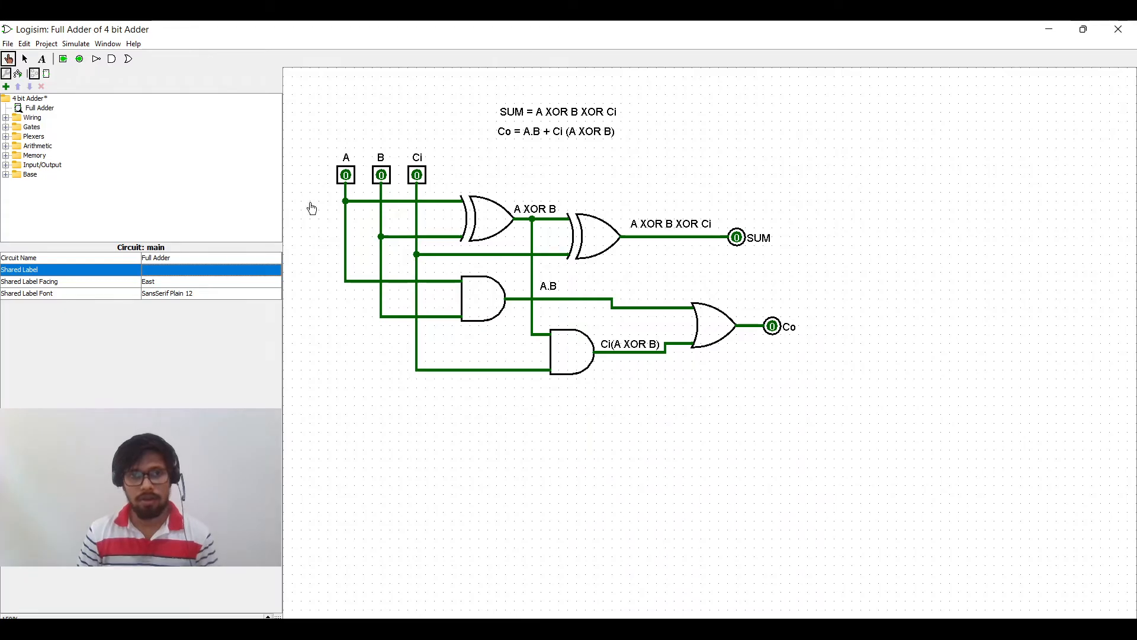
# Step: Add a new circuit to the project named 4 bit Adder
pyautogui.click(46, 110)
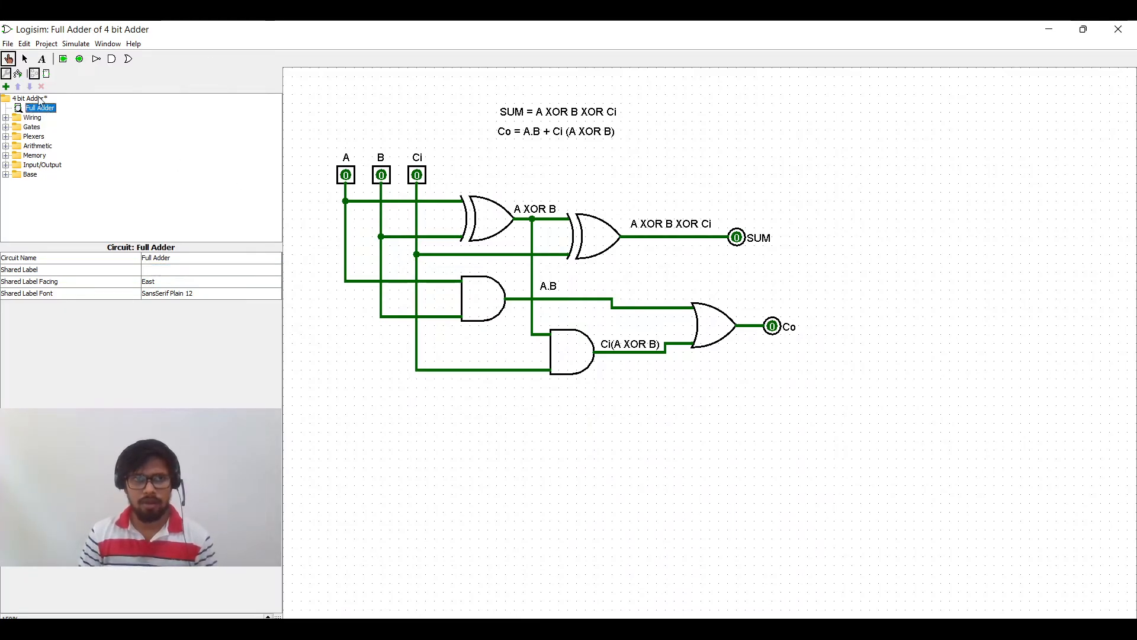
pyautogui.rightClick(25, 99)
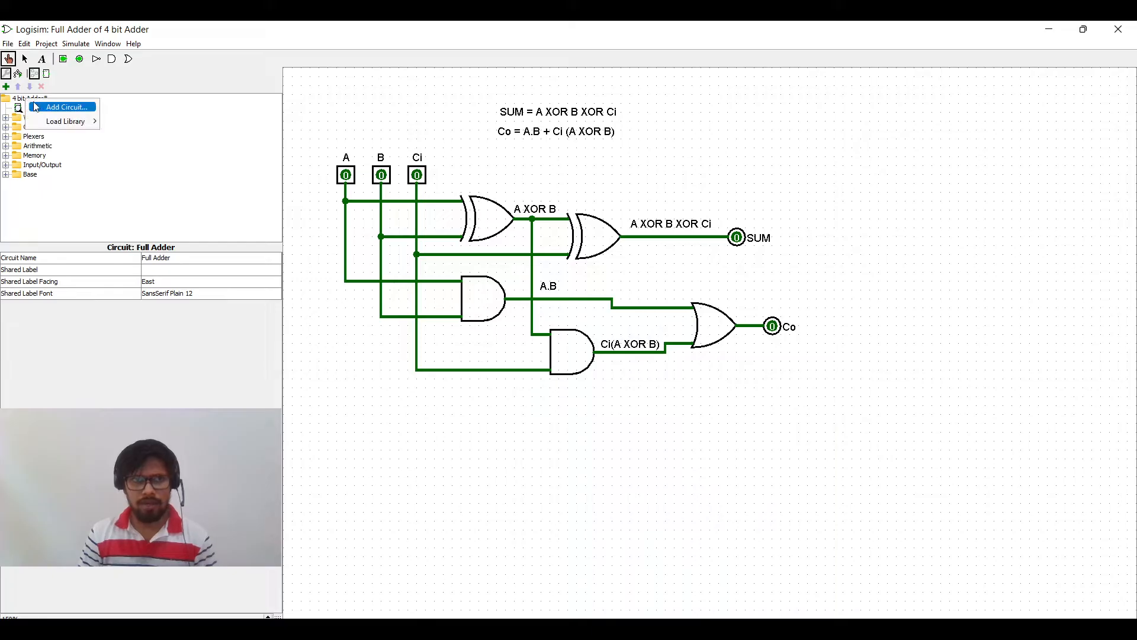
pyautogui.click(18, 100)
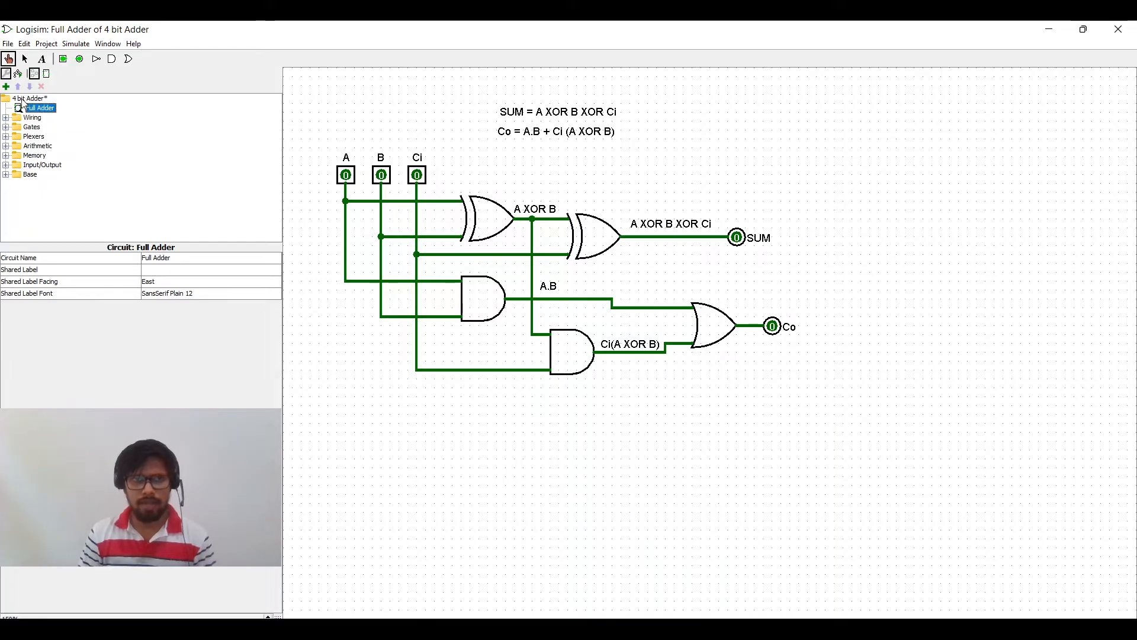
pyautogui.rightClick(20, 102)
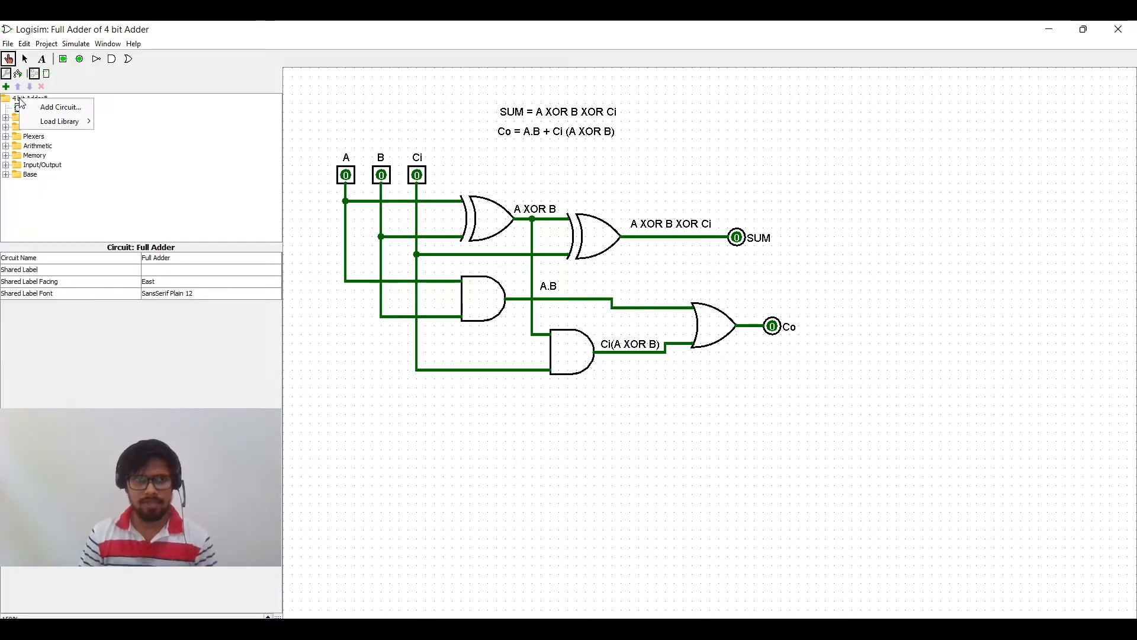
pyautogui.click(53, 108)
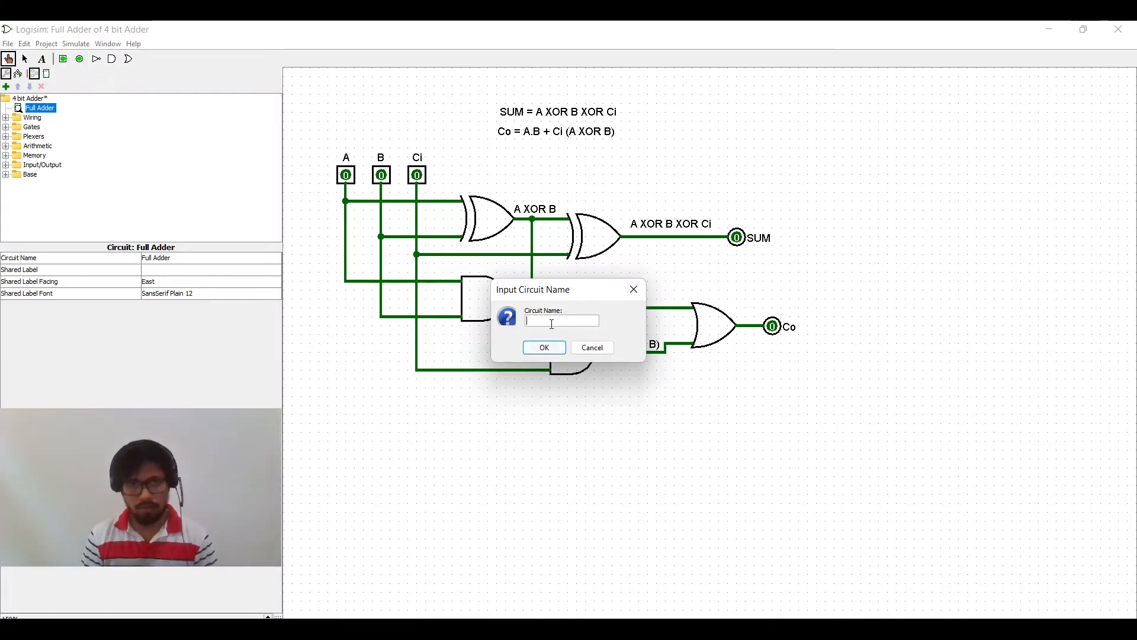
pyautogui.write('4 bit ')
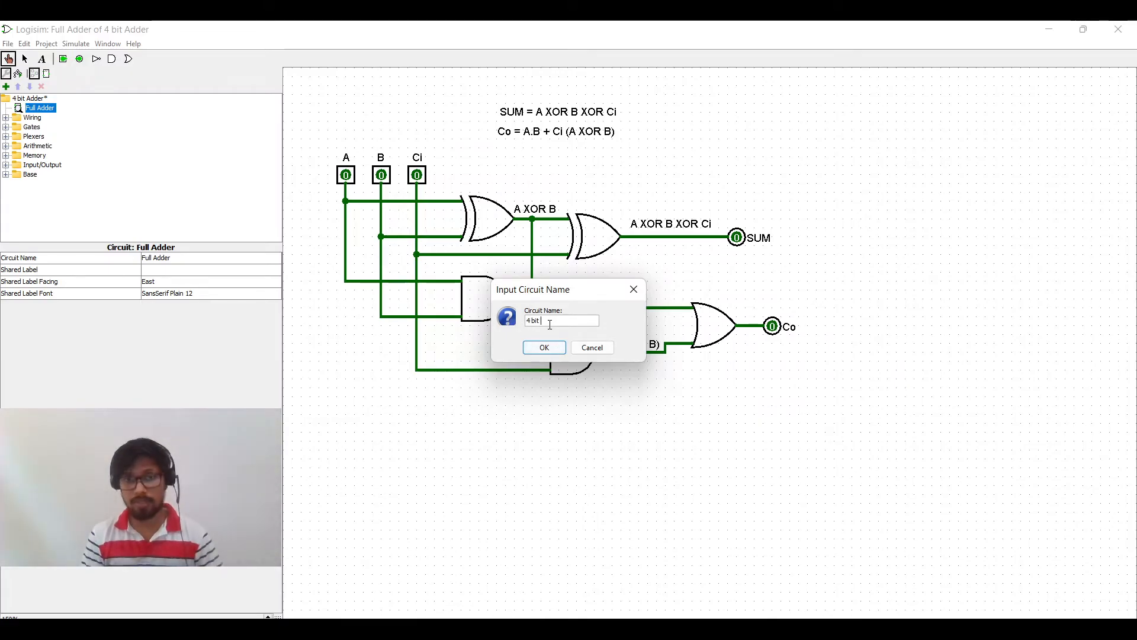
pyautogui.write('a')
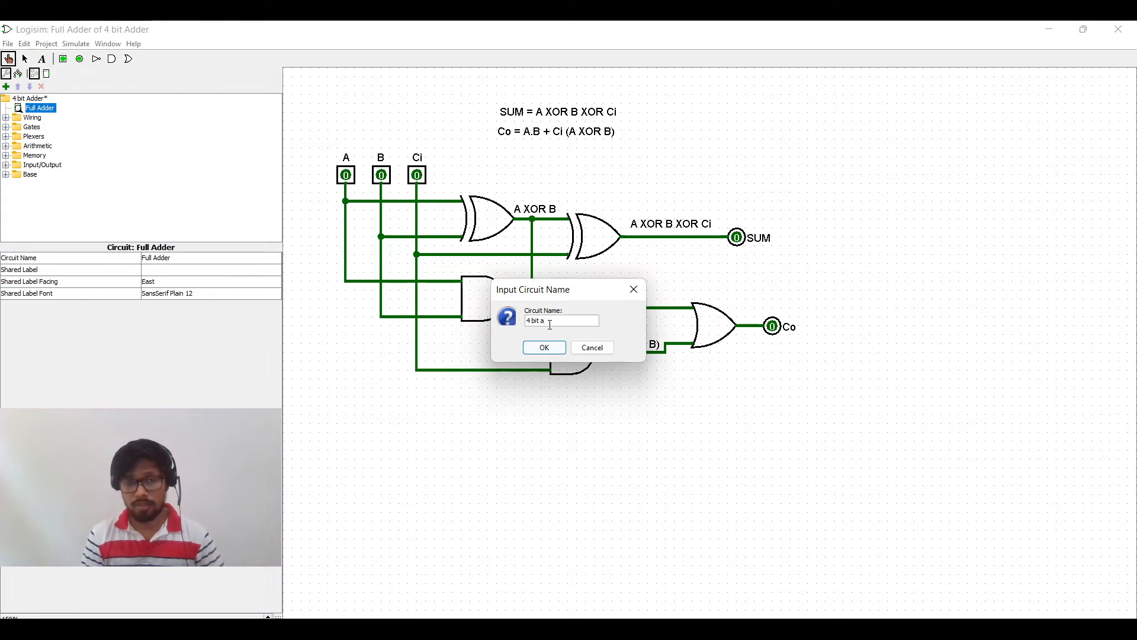
pyautogui.write('dder')
pyautogui.press('Return')
# Step: Open the 4 bit Adder circuit and set it as the main circuit
pyautogui.click(38, 109)
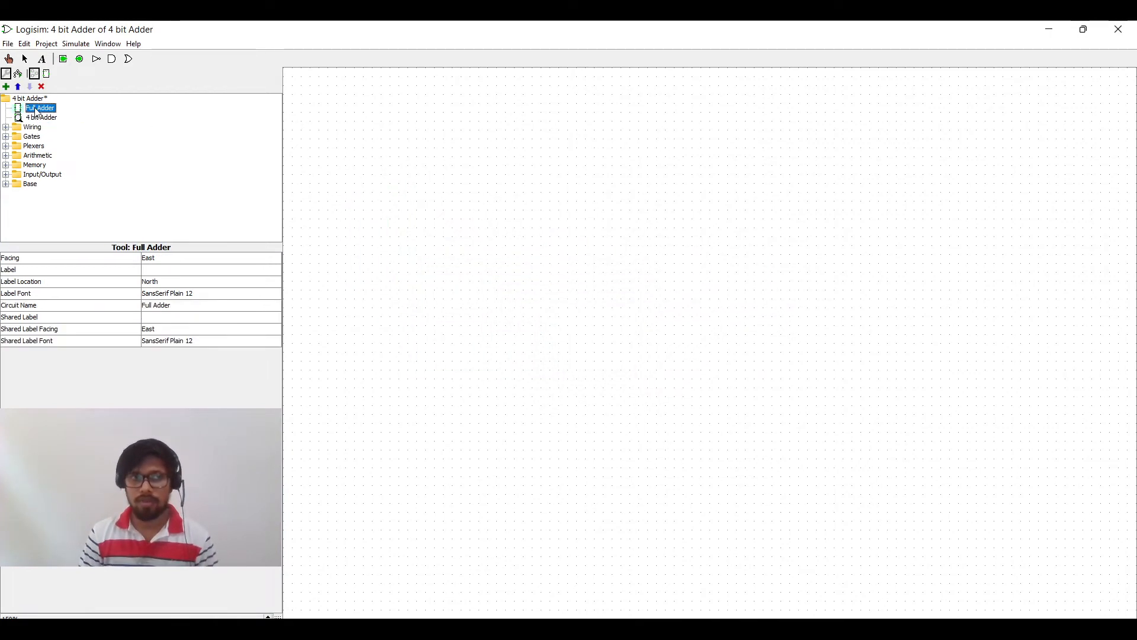
pyautogui.doubleClick(36, 110)
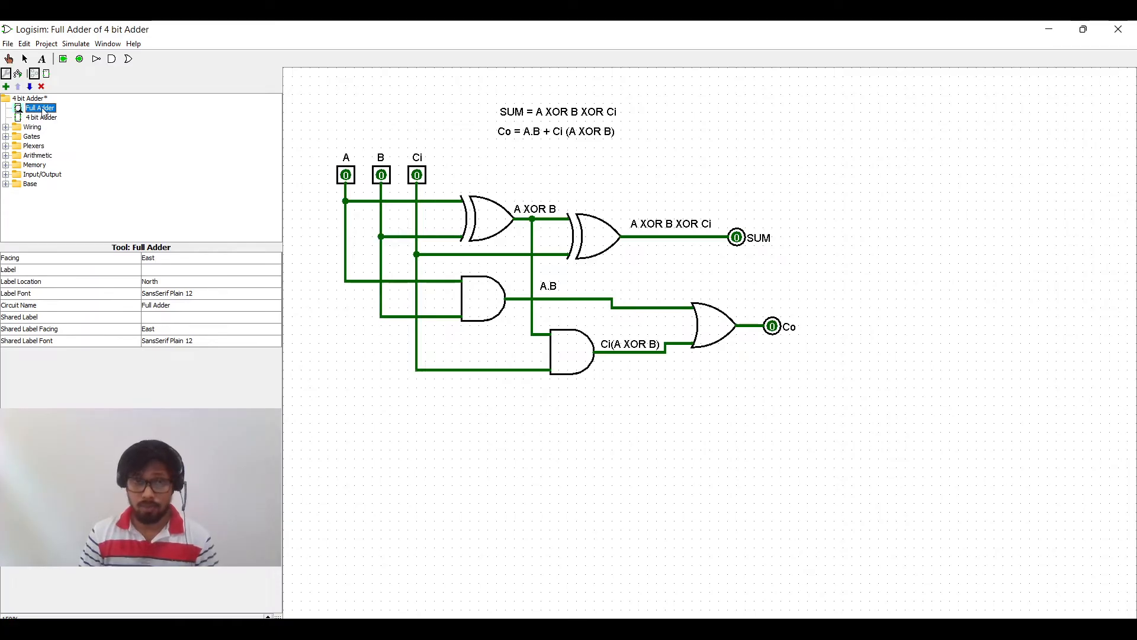
pyautogui.doubleClick(42, 118)
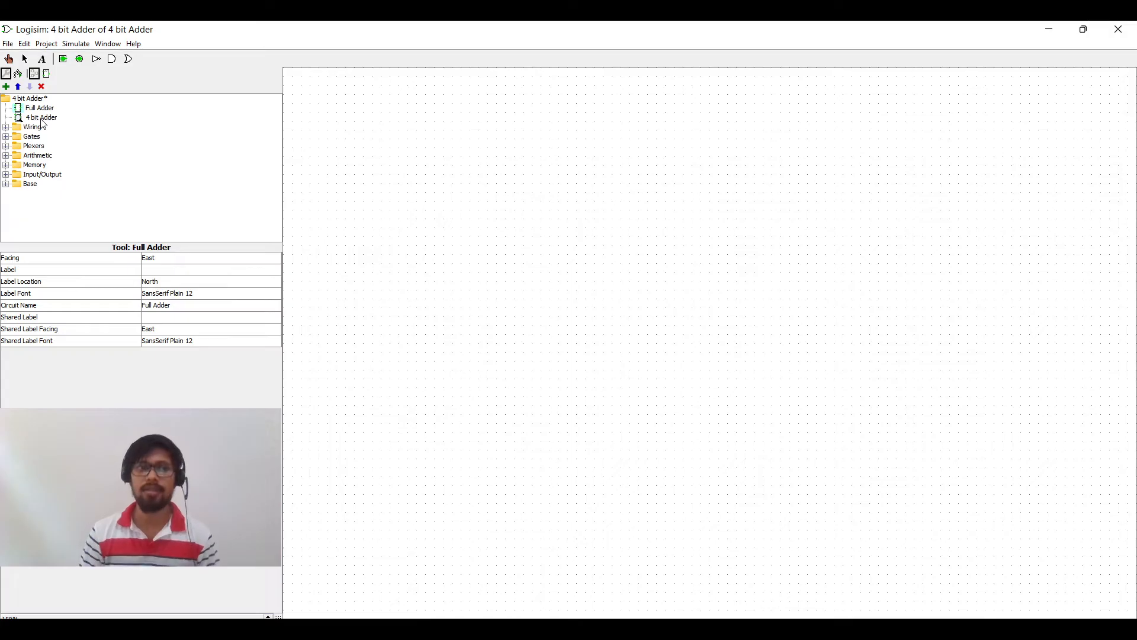
pyautogui.click(40, 108)
pyautogui.click(45, 118)
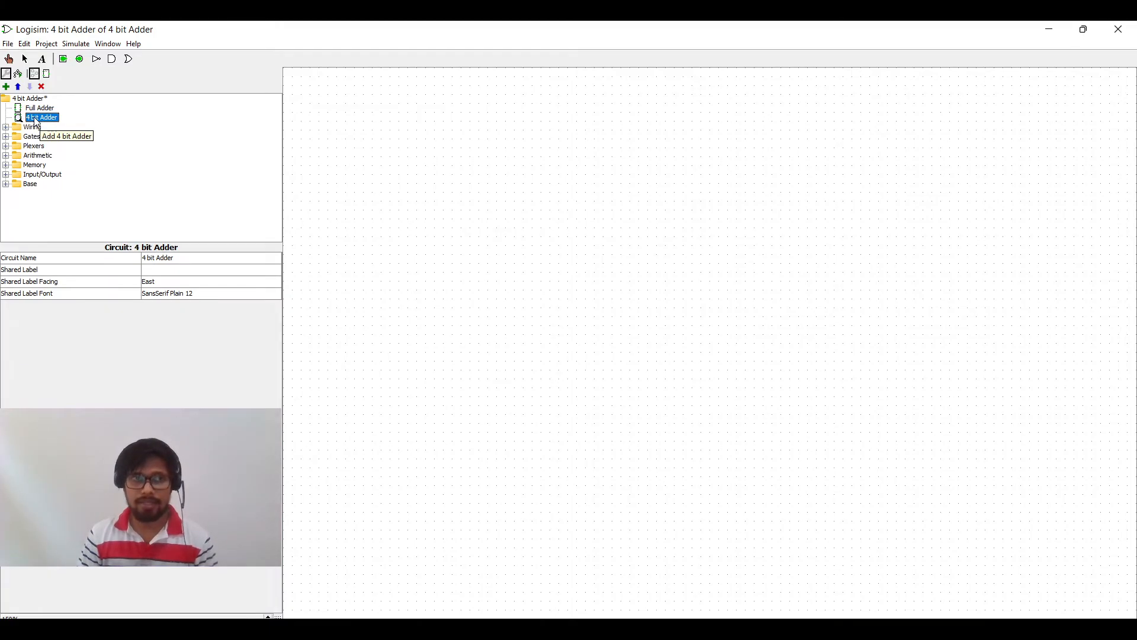
pyautogui.rightClick(41, 118)
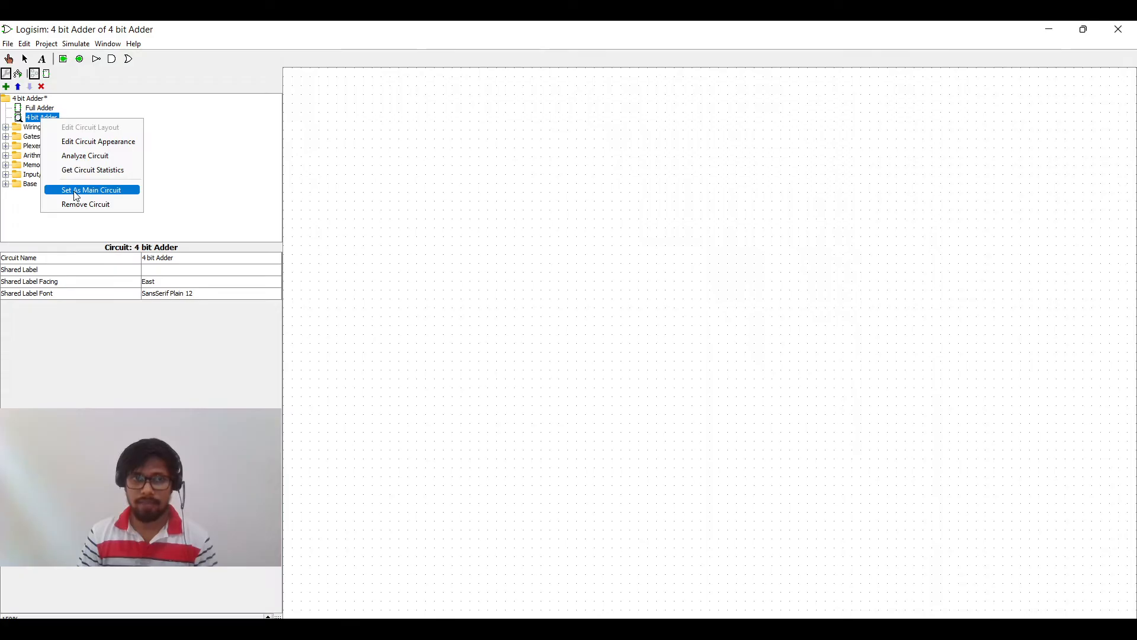
pyautogui.click(123, 191)
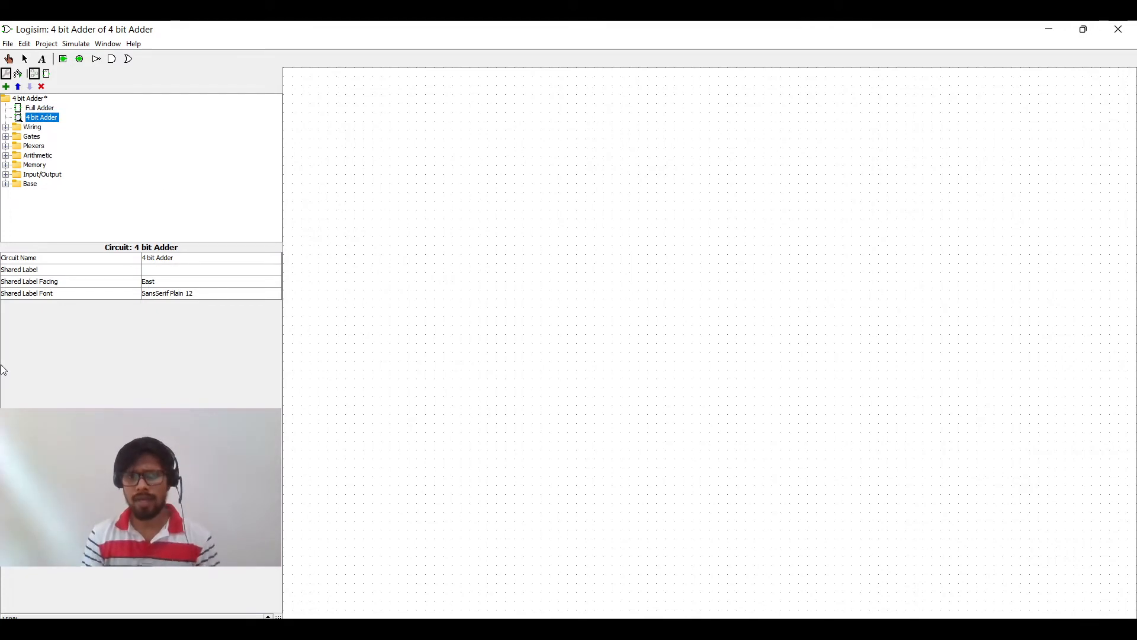
# Step: Place a Full Adder subcircuit block on the 4 bit Adder canvas
pyautogui.click(41, 108)
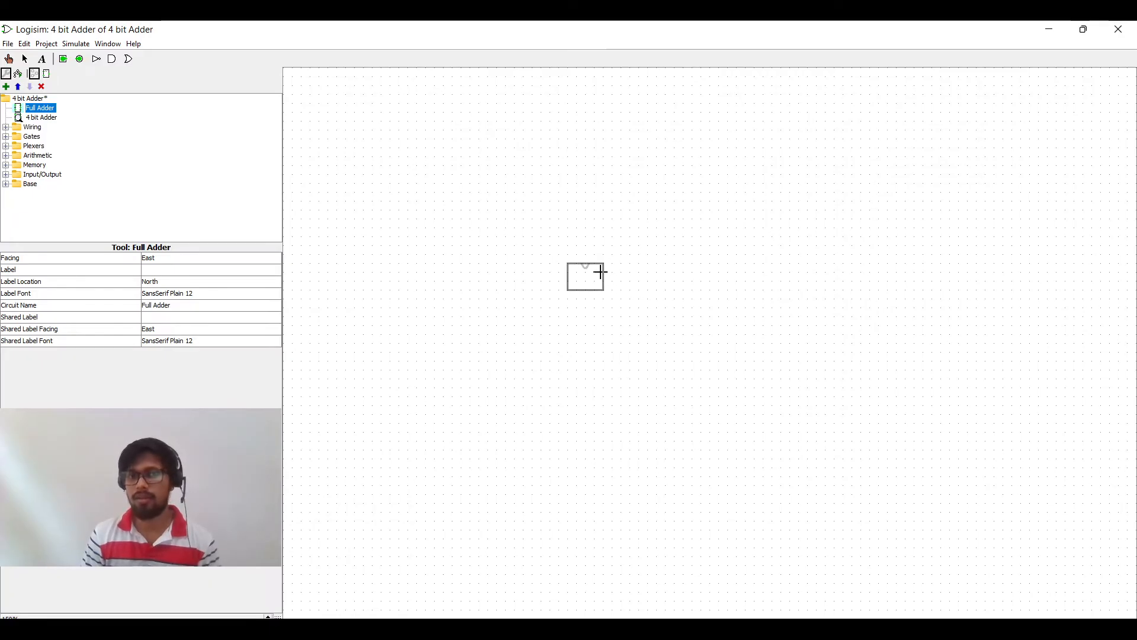
pyautogui.click(601, 272)
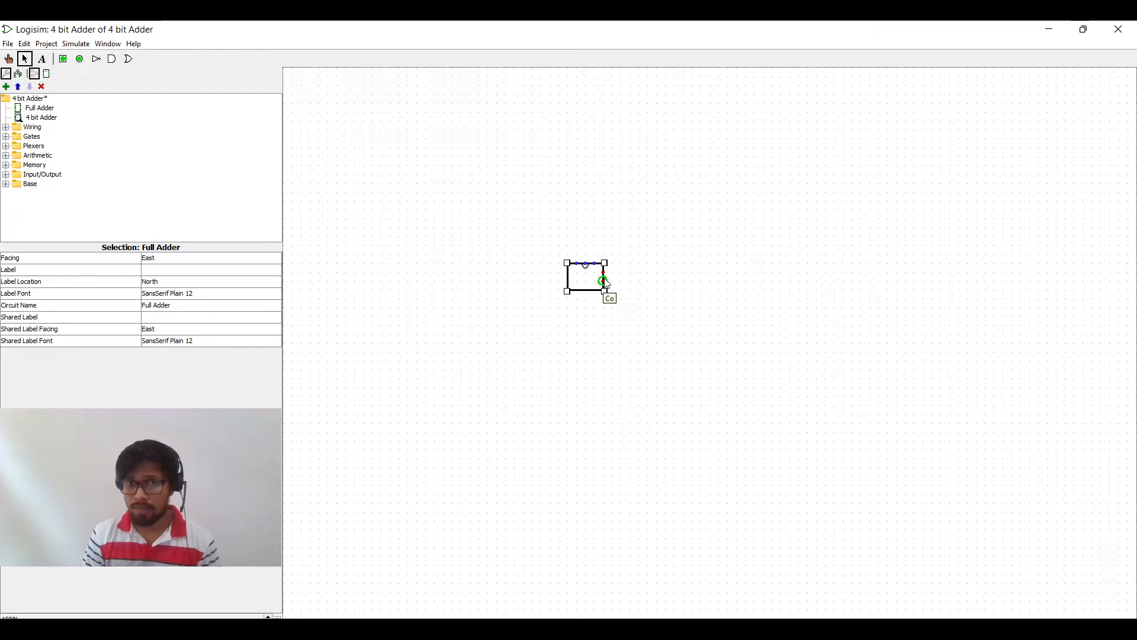
# Step: Switch between the Full Adder and 4 bit Adder circuits to compare the block's pins with the full adder's inputs
pyautogui.click(51, 109)
pyautogui.doubleClick(53, 111)
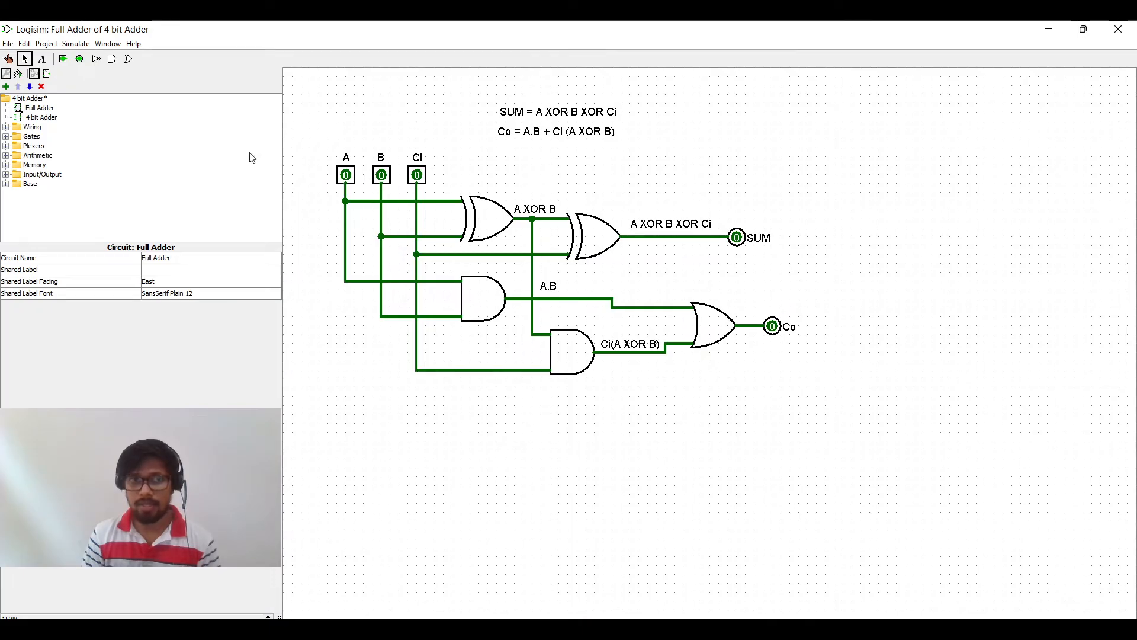
pyautogui.click(52, 118)
pyautogui.doubleClick(52, 117)
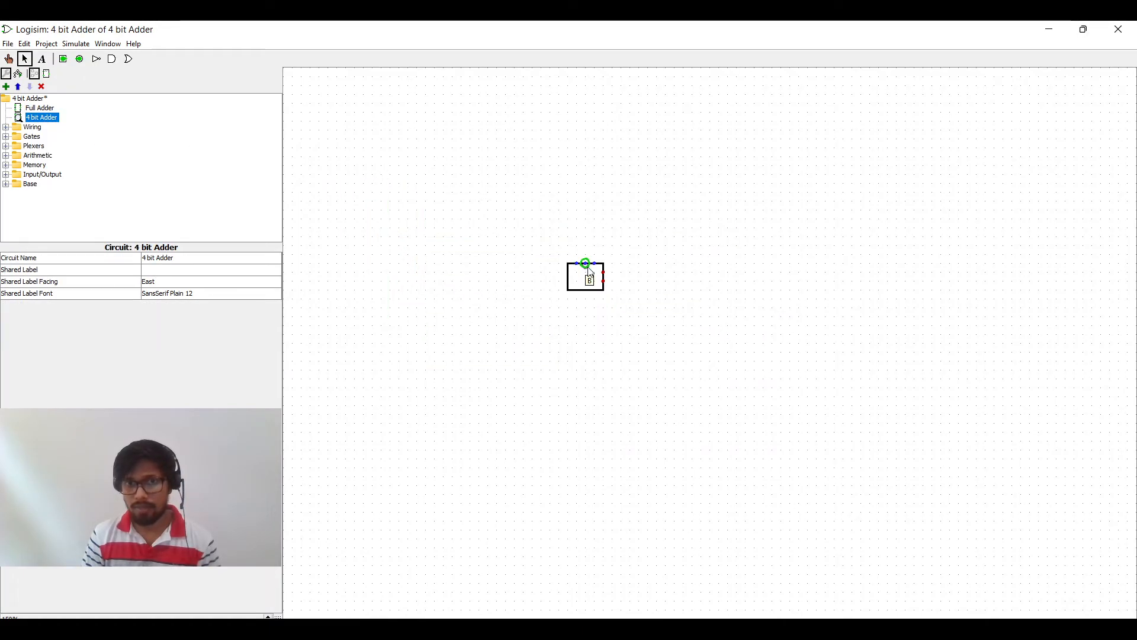
pyautogui.doubleClick(35, 108)
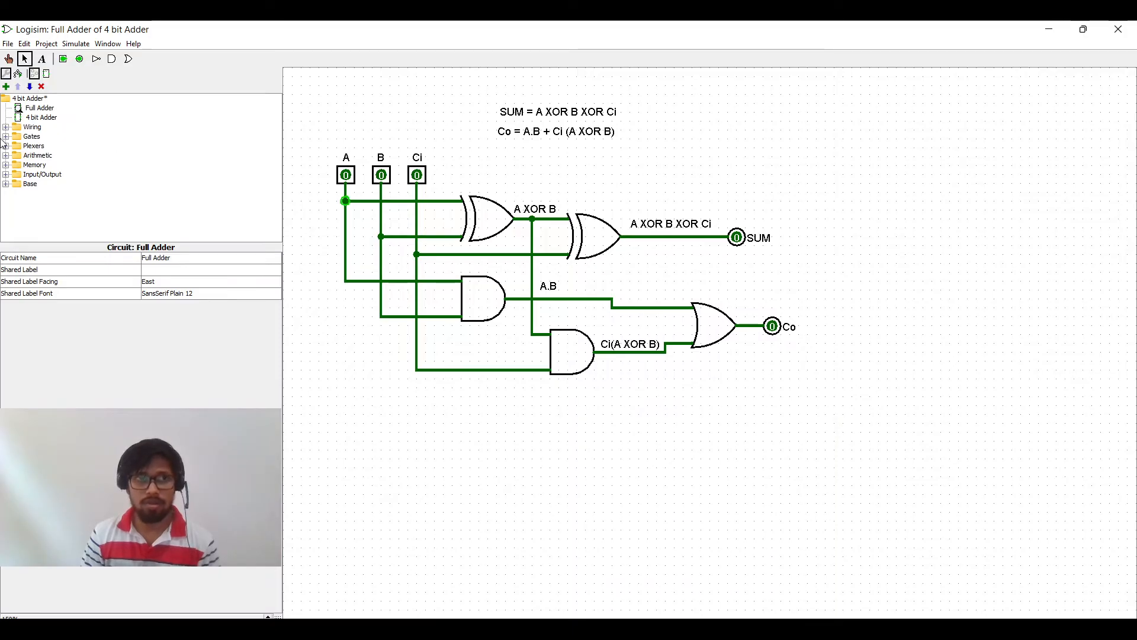
pyautogui.click(43, 117)
pyautogui.doubleClick(44, 117)
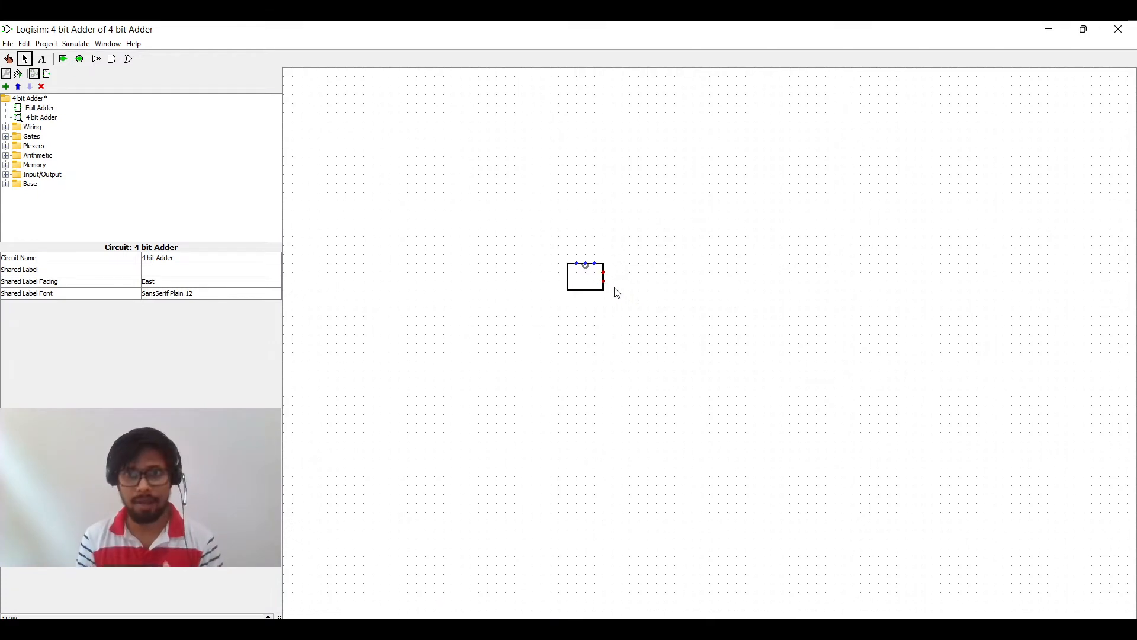
# Step: Move the Full Adder block to the left and draw wires upward from its three input connections
pyautogui.click(576, 284)
pyautogui.moveTo(575, 284); pyautogui.dragTo(478, 282)
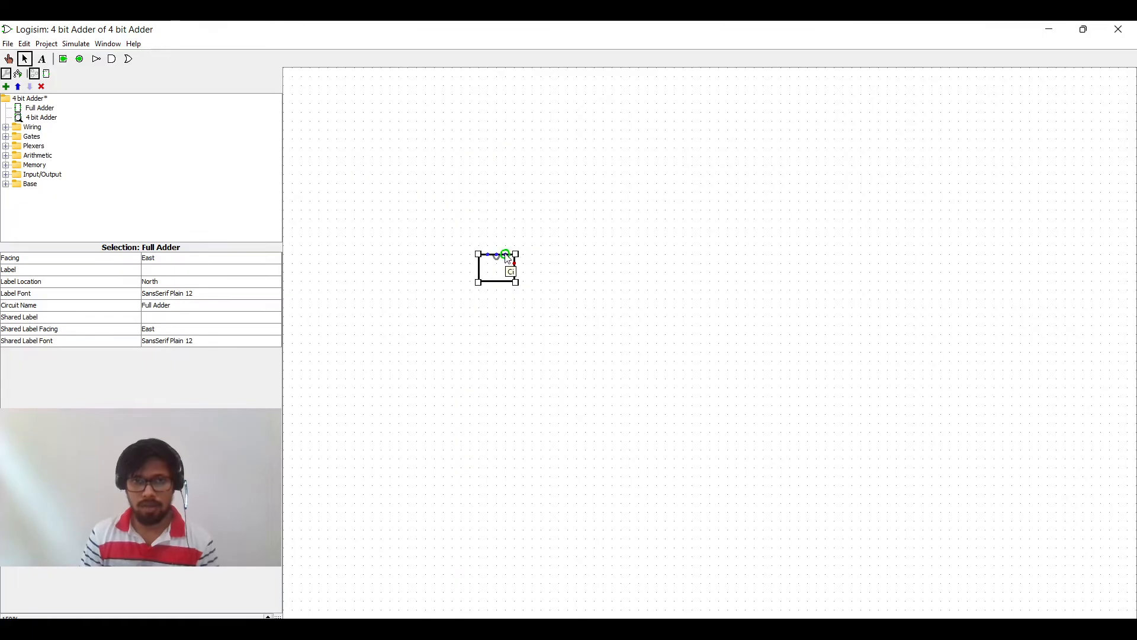
pyautogui.moveTo(505, 254); pyautogui.dragTo(488, 219)
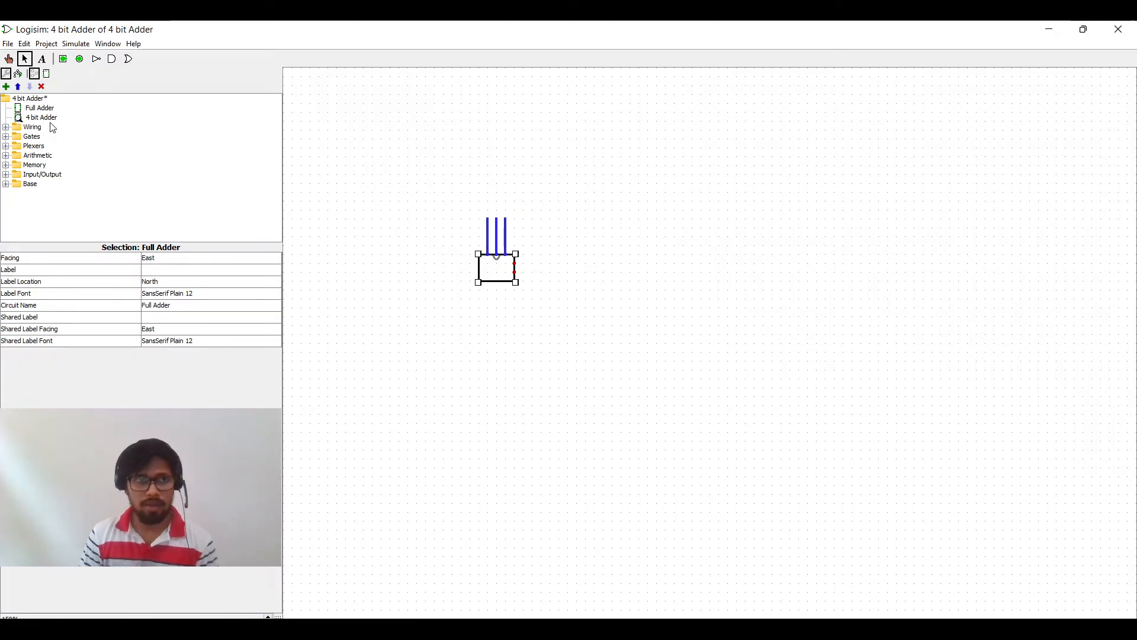
# Step: Place an input pin above the Full Adder block and set its facing to South
pyautogui.click(64, 60)
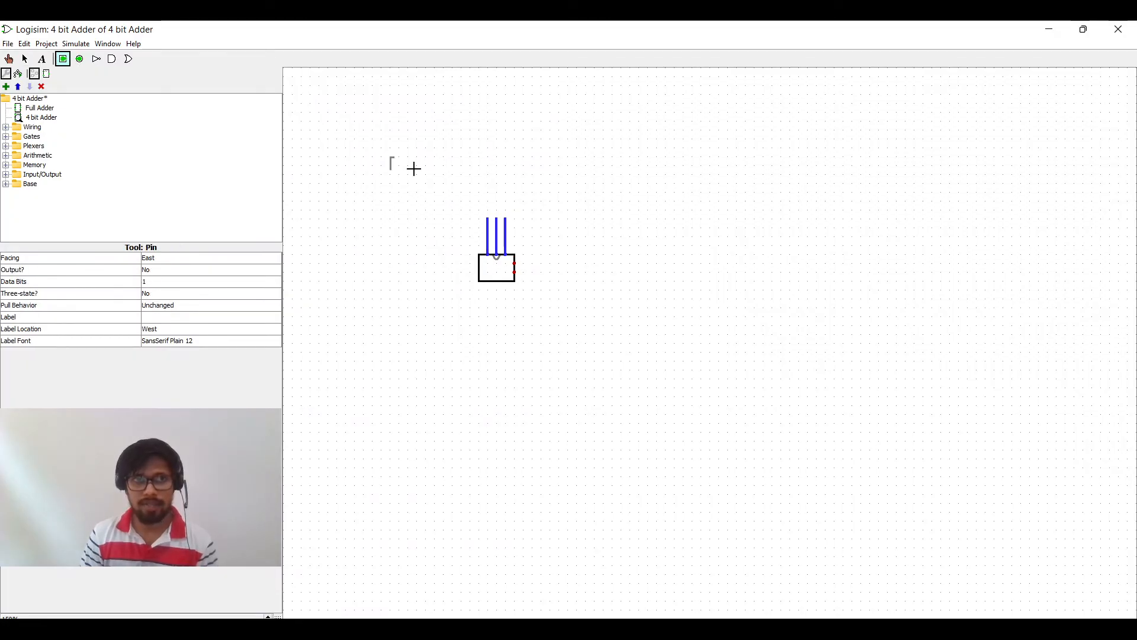
pyautogui.click(478, 170)
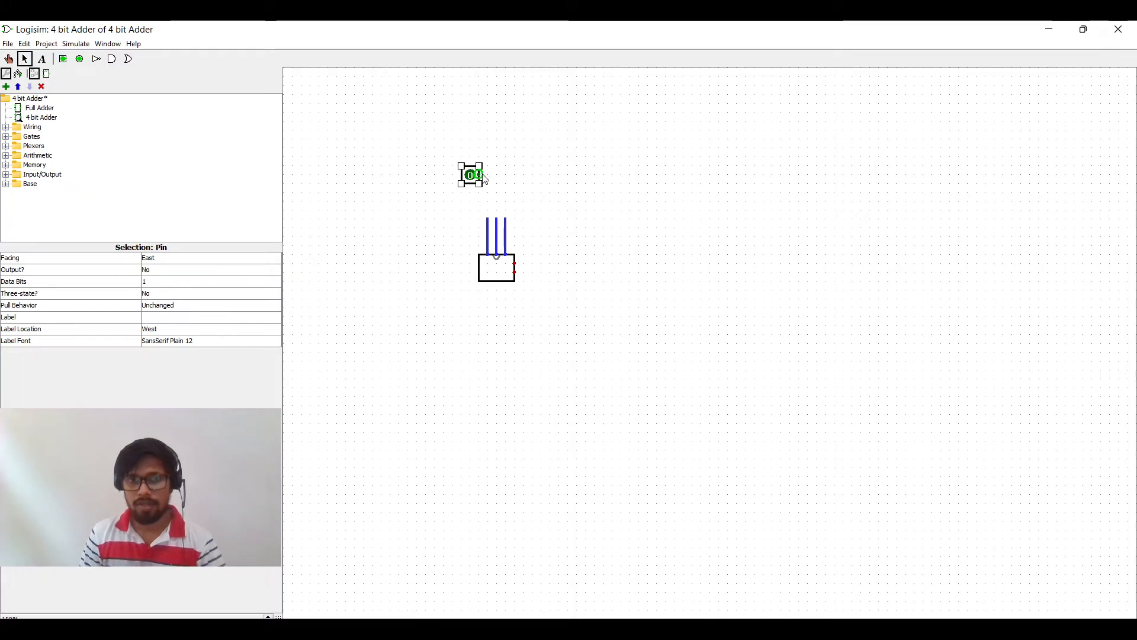
pyautogui.moveTo(476, 176); pyautogui.dragTo(486, 176)
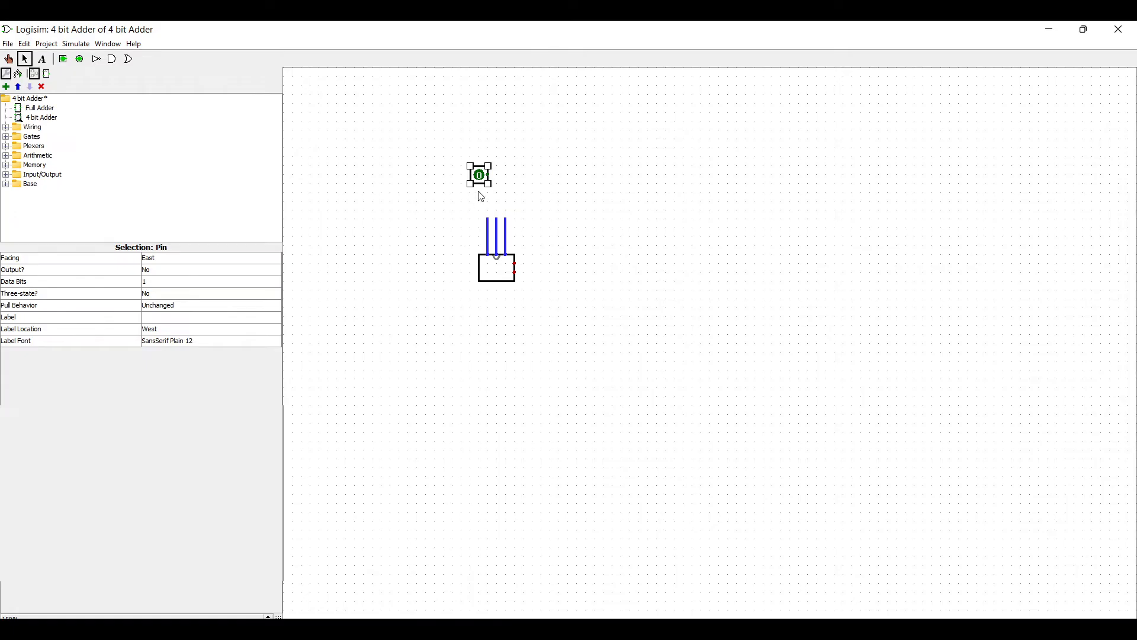
pyautogui.press('Down')
pyautogui.press('Up')
pyautogui.press('Right')
pyautogui.click(12, 259)
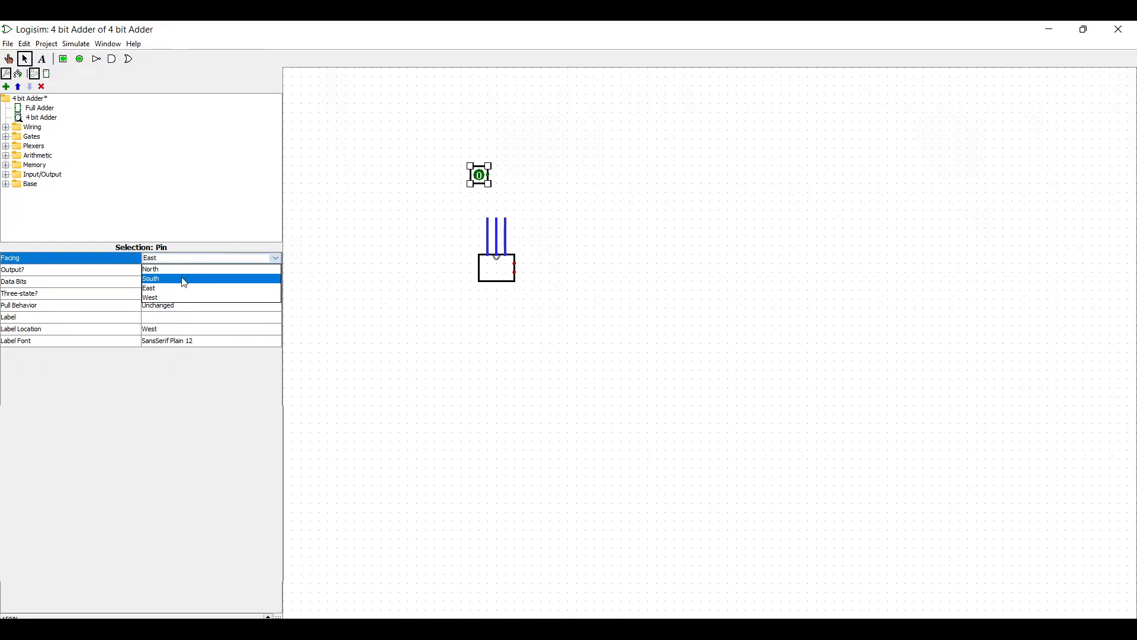
pyautogui.click(183, 279)
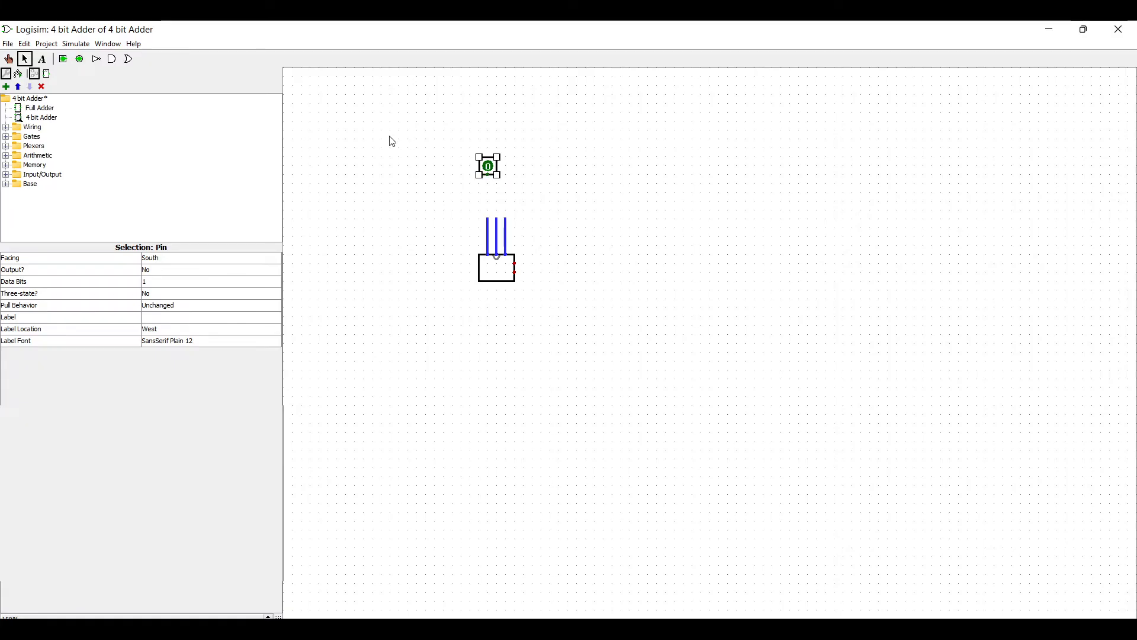
# Step: Duplicate the pin into three input pins in a row above the block and wire each to one adder input
pyautogui.moveTo(488, 176); pyautogui.dragTo(491, 237)
pyautogui.moveTo(487, 167); pyautogui.dragTo(471, 171)
pyautogui.moveTo(469, 170); pyautogui.dragTo(523, 169)
pyautogui.hotkey('ctrl', 'd')
pyautogui.hotkey('ctrl', 'd')
pyautogui.moveTo(496, 218)
pyautogui.mouseDown()
pyautogui.moveTo(497, 183)
pyautogui.moveTo(524, 196)
pyautogui.mouseUp()
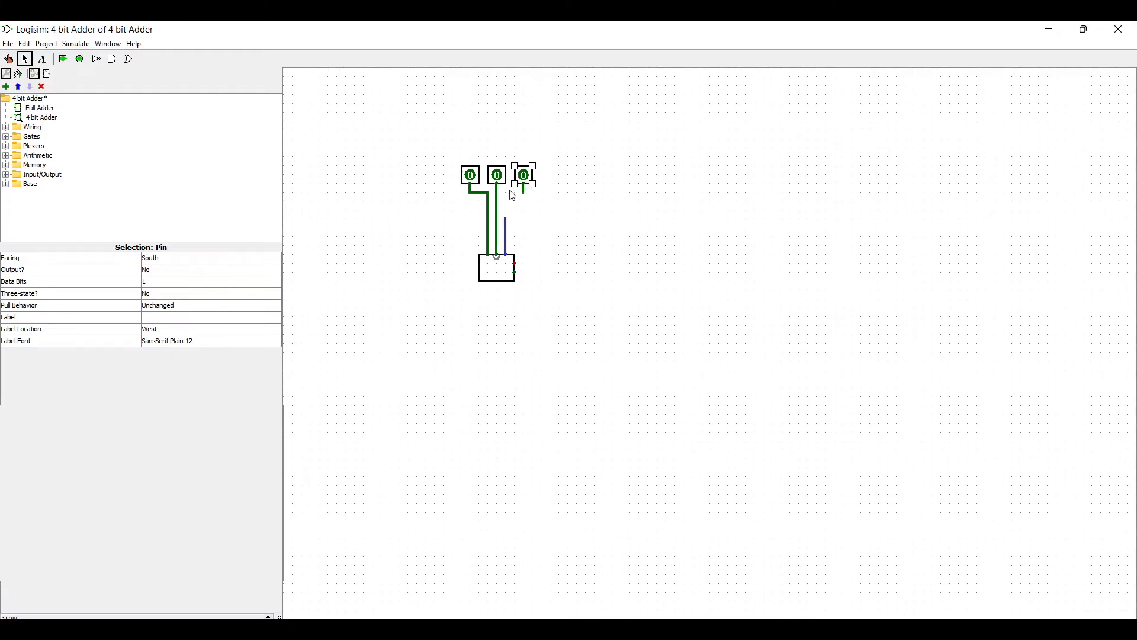
pyautogui.click(510, 199)
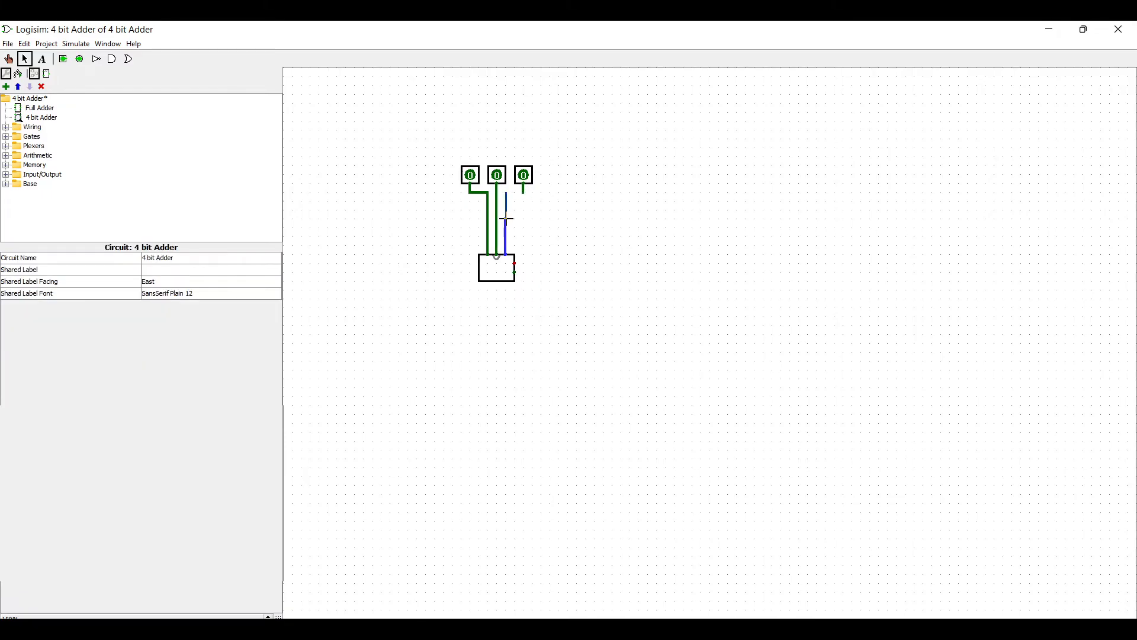
pyautogui.moveTo(507, 223); pyautogui.dragTo(524, 193)
# Step: Label the leftmost input pin A
pyautogui.click(466, 173)
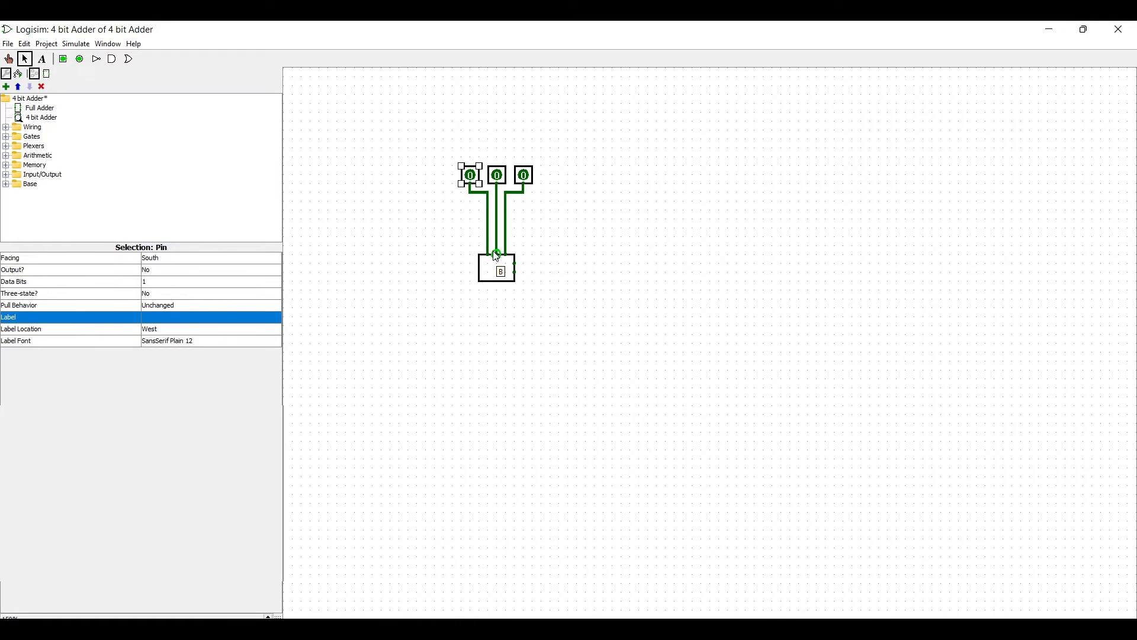
pyautogui.click(171, 319)
pyautogui.press('Return')
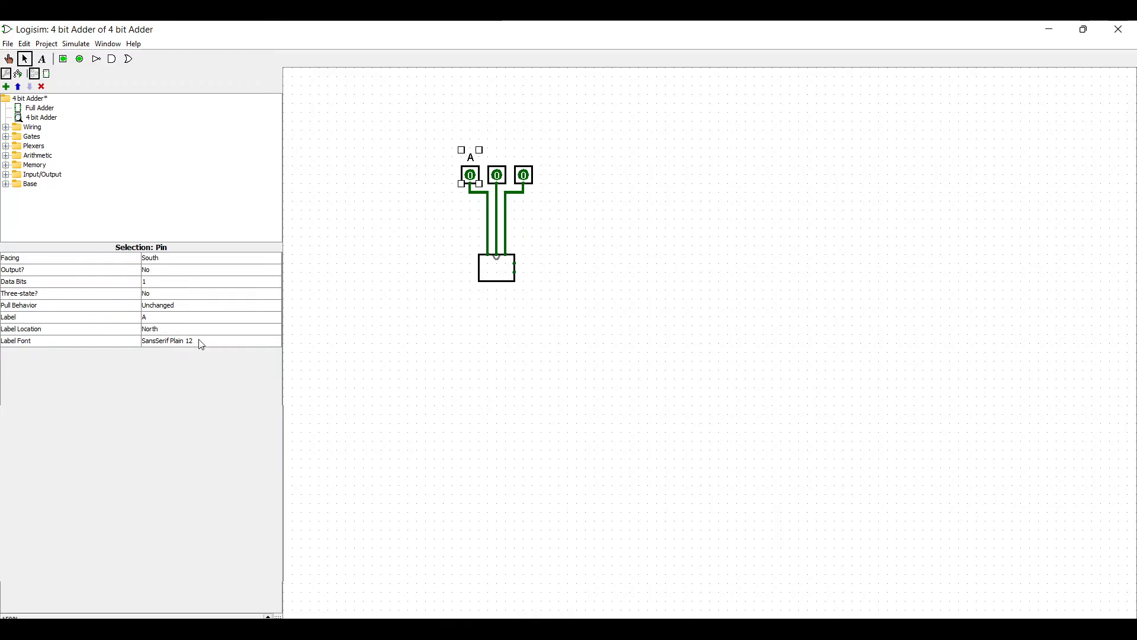
# Step: Label the middle input pin B
pyautogui.moveTo(563, 184); pyautogui.dragTo(484, 152)
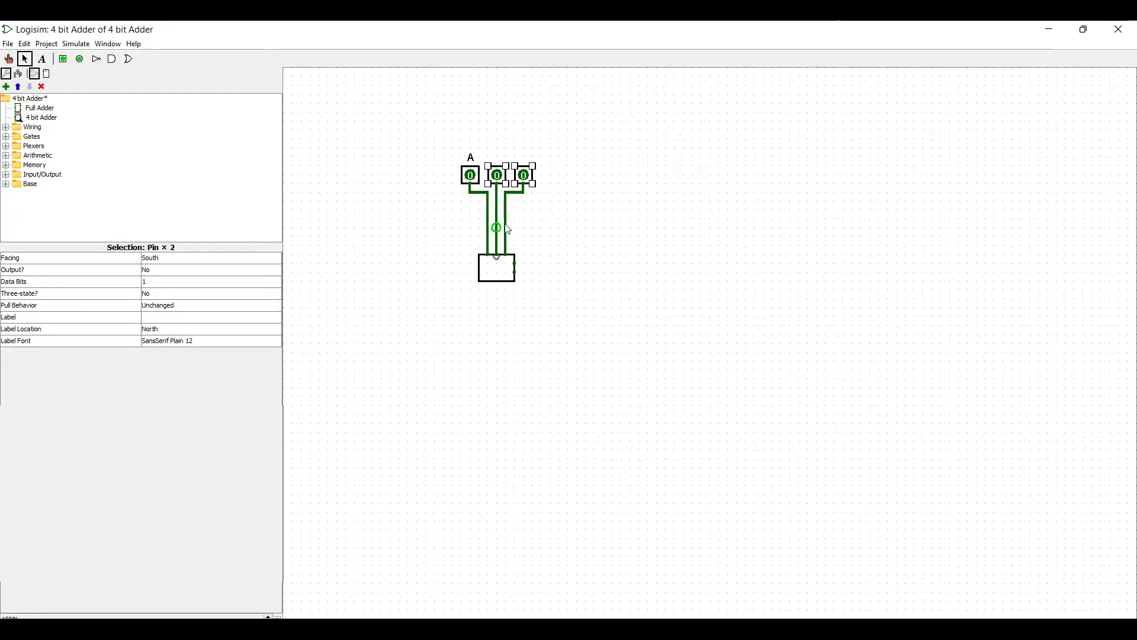
pyautogui.click(496, 174)
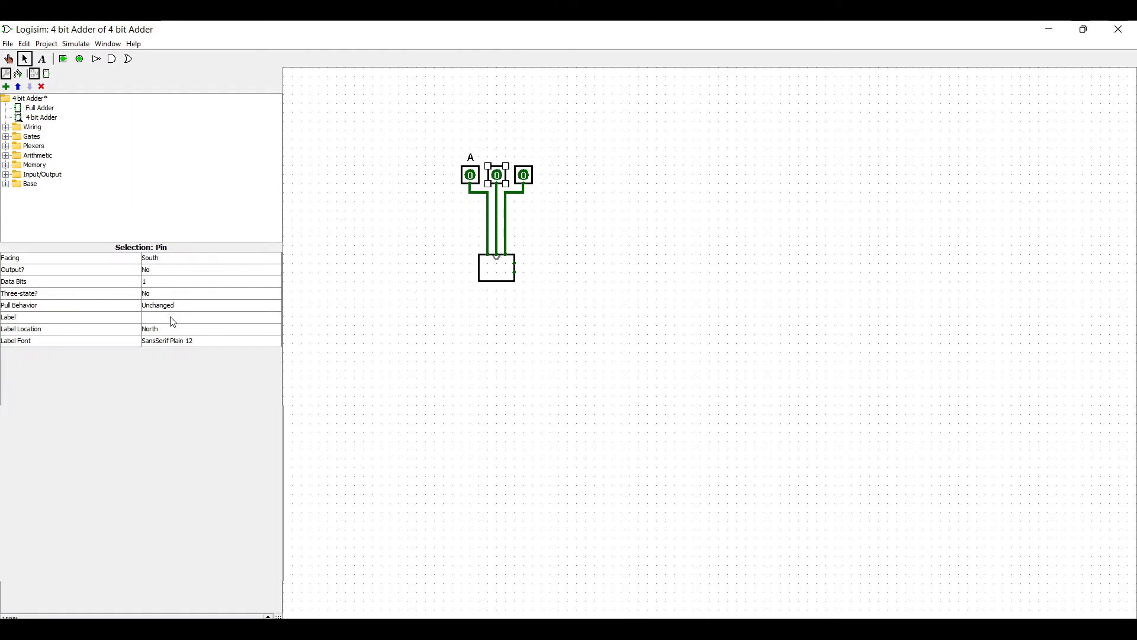
pyautogui.click(239, 317)
pyautogui.write('B')
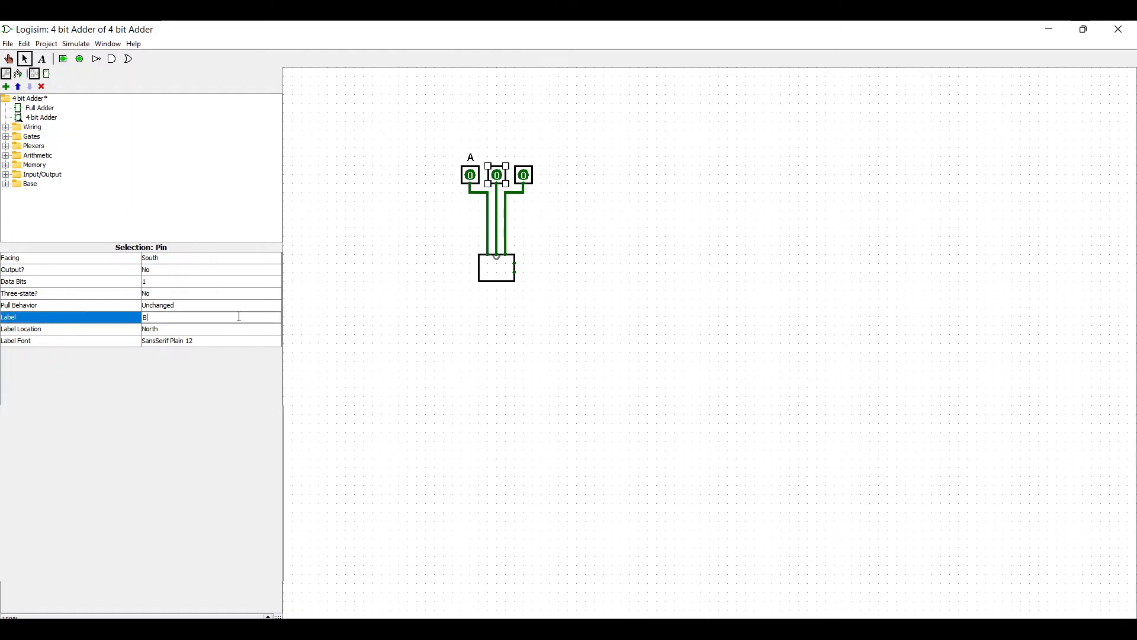
pyautogui.press('Return')
# Step: Label the rightmost input pin Ci
pyautogui.click(523, 175)
pyautogui.click(169, 317)
pyautogui.write('Ci')
pyautogui.press('Return')
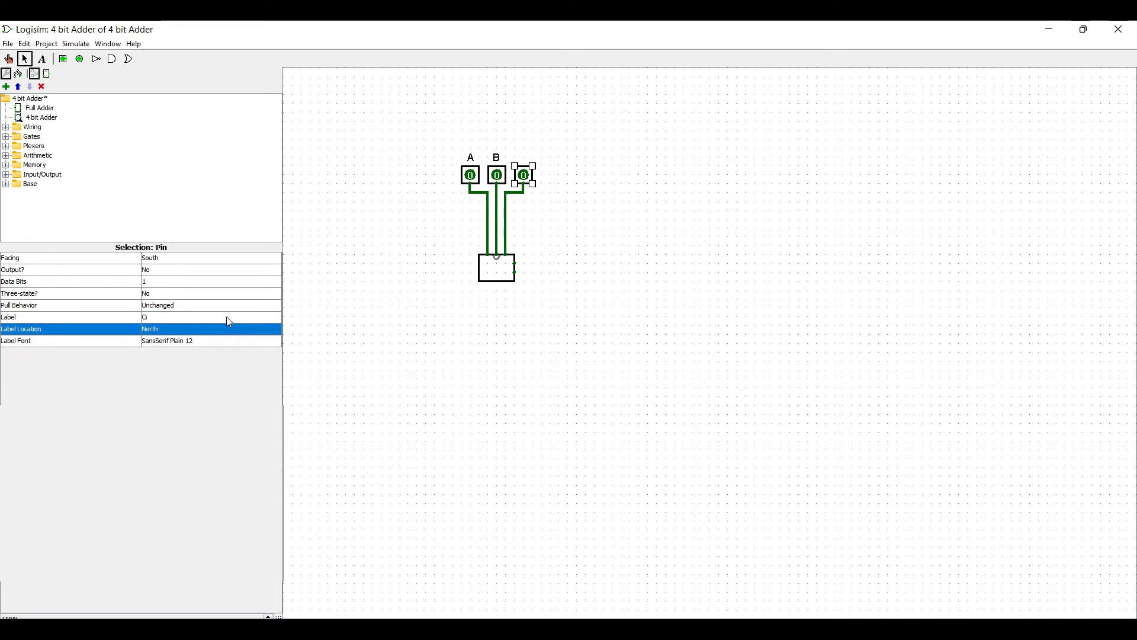
pyautogui.click(769, 125)
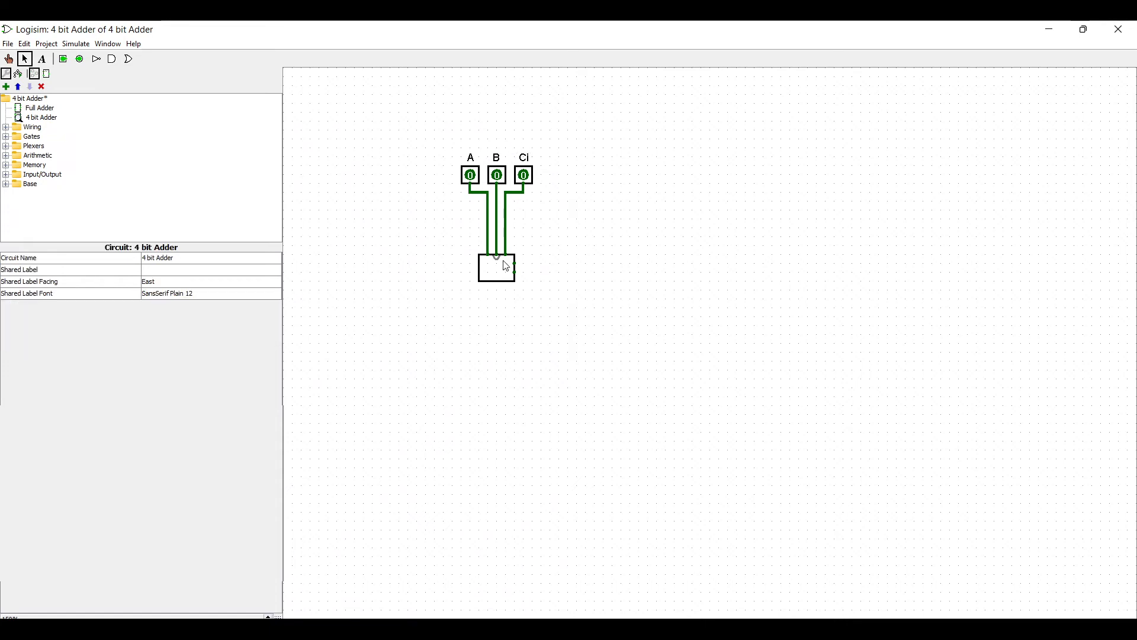
# Step: Draw wires from the Full Adder's two outputs and place an output pin at the end of each
pyautogui.moveTo(514, 262); pyautogui.dragTo(566, 245)
pyautogui.moveTo(514, 272); pyautogui.dragTo(568, 291)
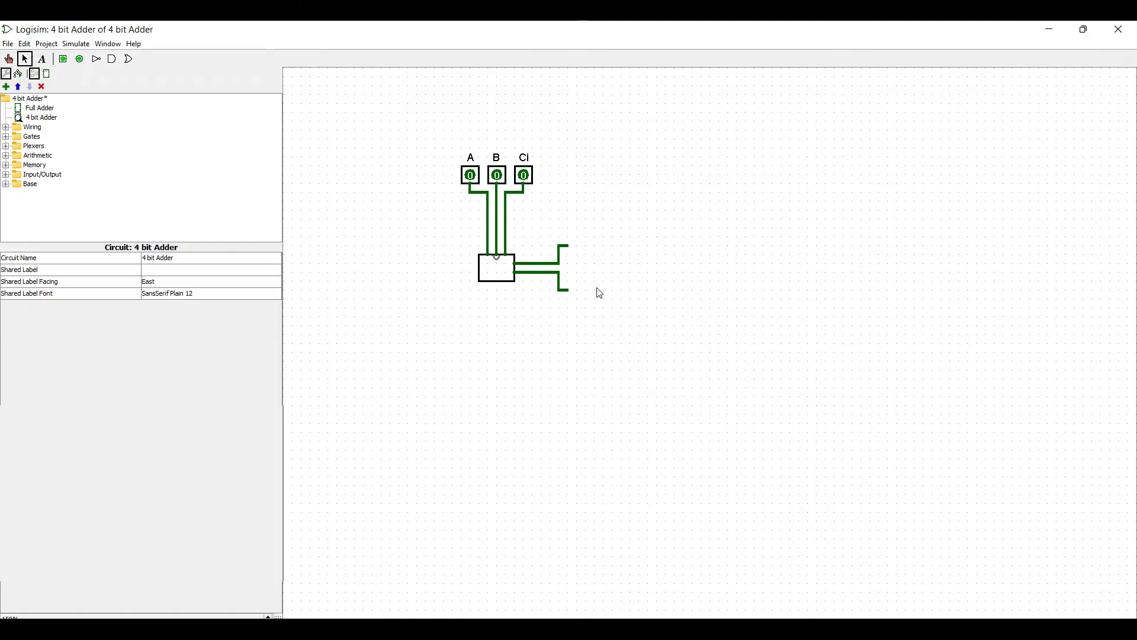
pyautogui.click(80, 59)
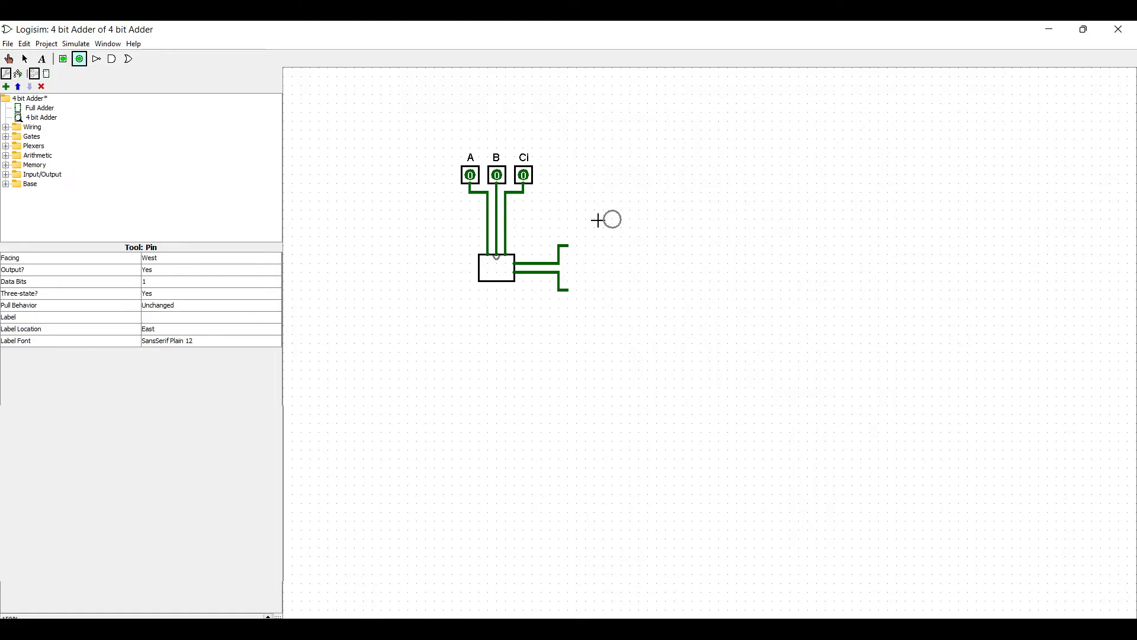
pyautogui.click(571, 245)
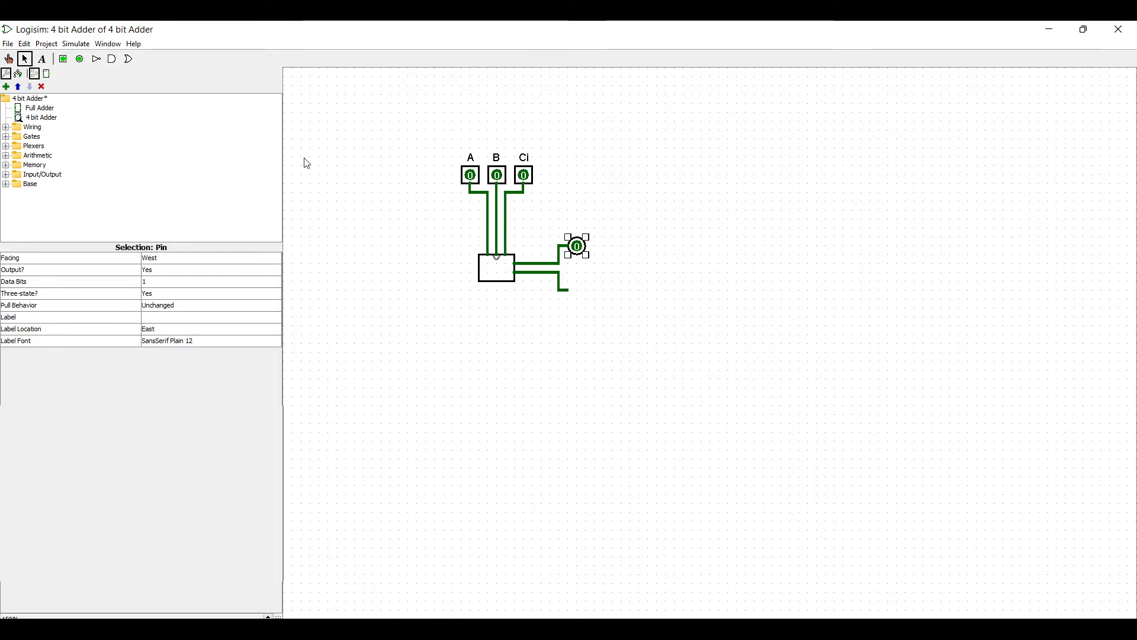
pyautogui.click(79, 59)
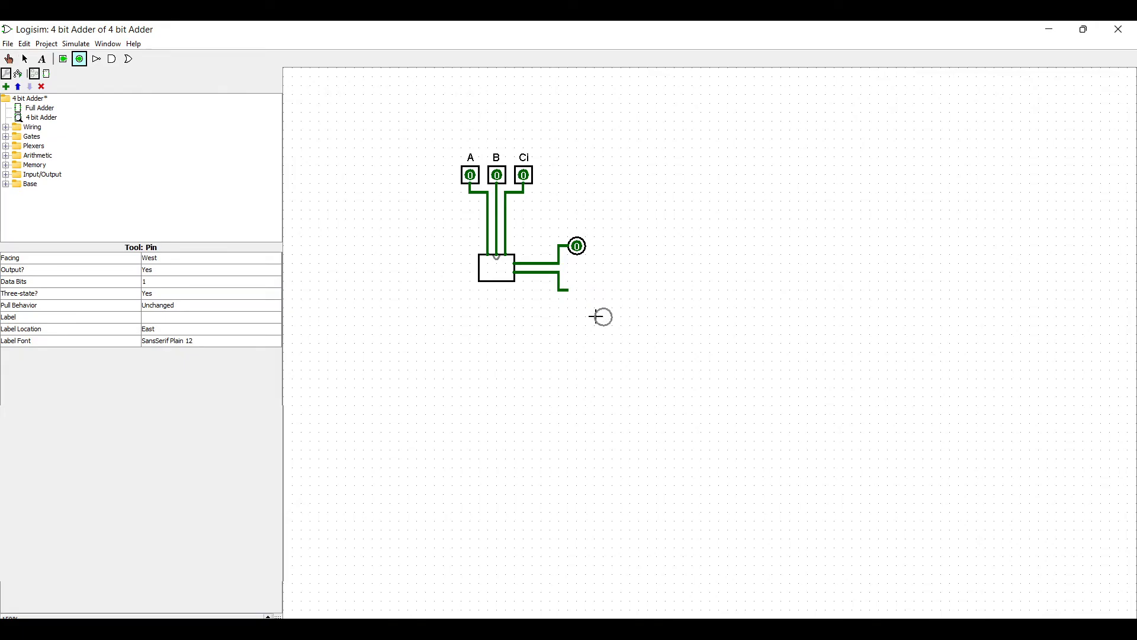
pyautogui.click(576, 290)
# Step: Label the upper output pin SUM
pyautogui.click(577, 246)
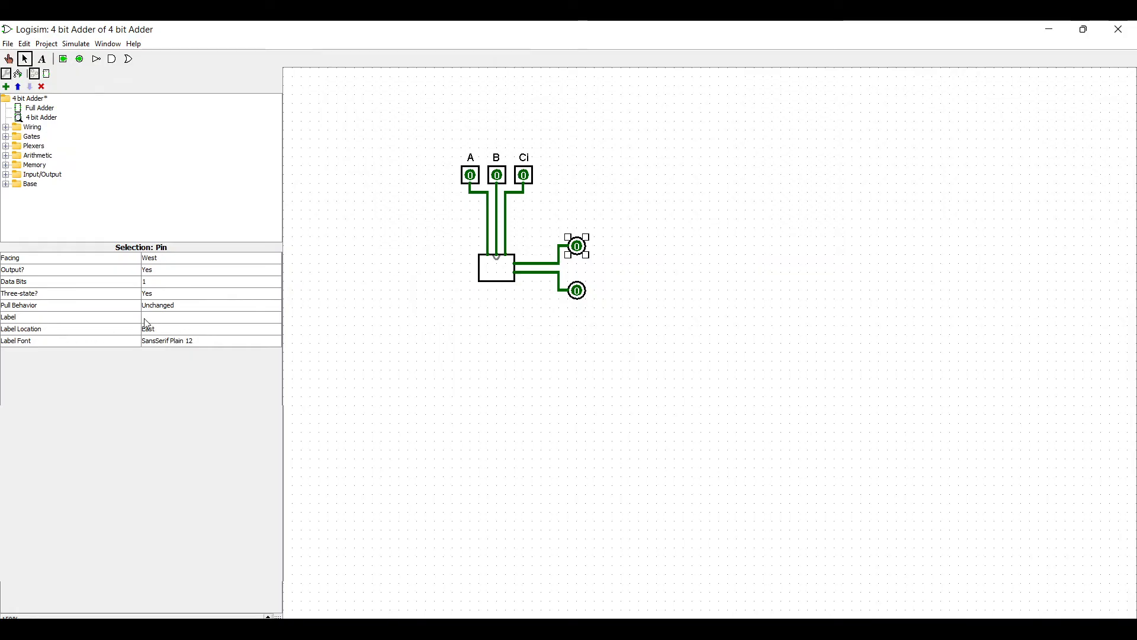
pyautogui.click(215, 318)
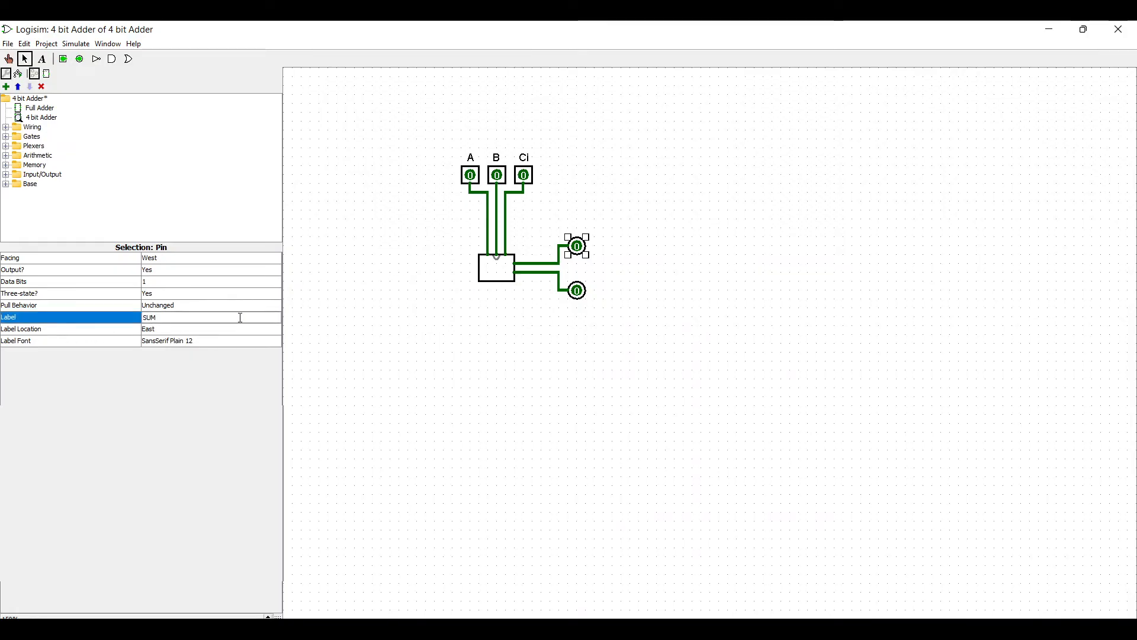
pyautogui.write('SUM')
pyautogui.press('Return')
# Step: Label the lower output pin Carry Out
pyautogui.click(577, 290)
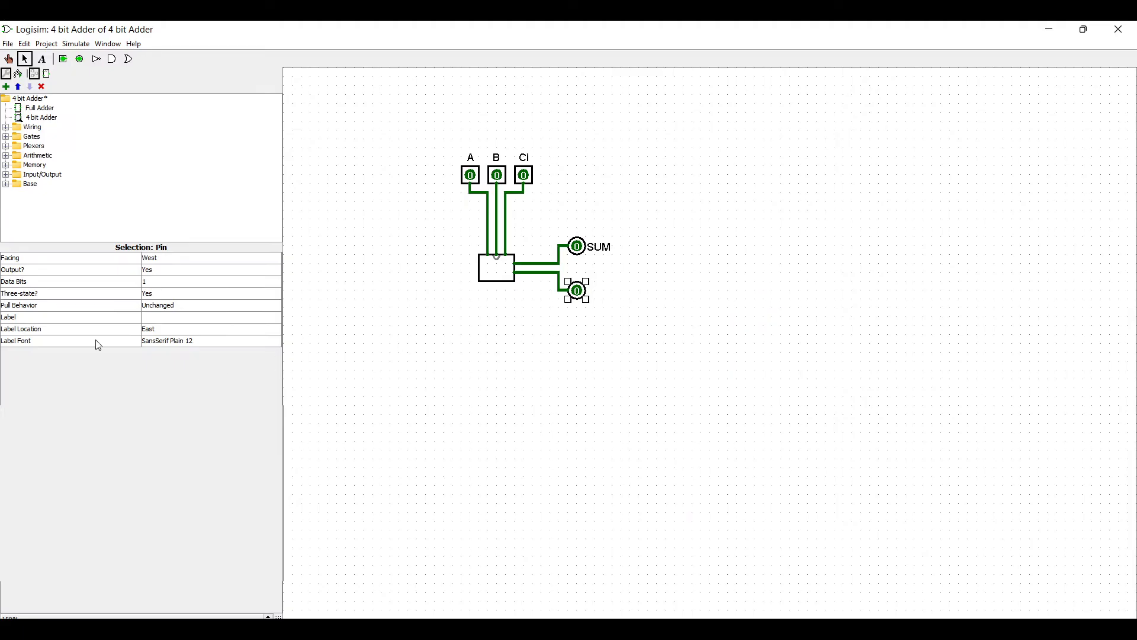
pyautogui.click(211, 318)
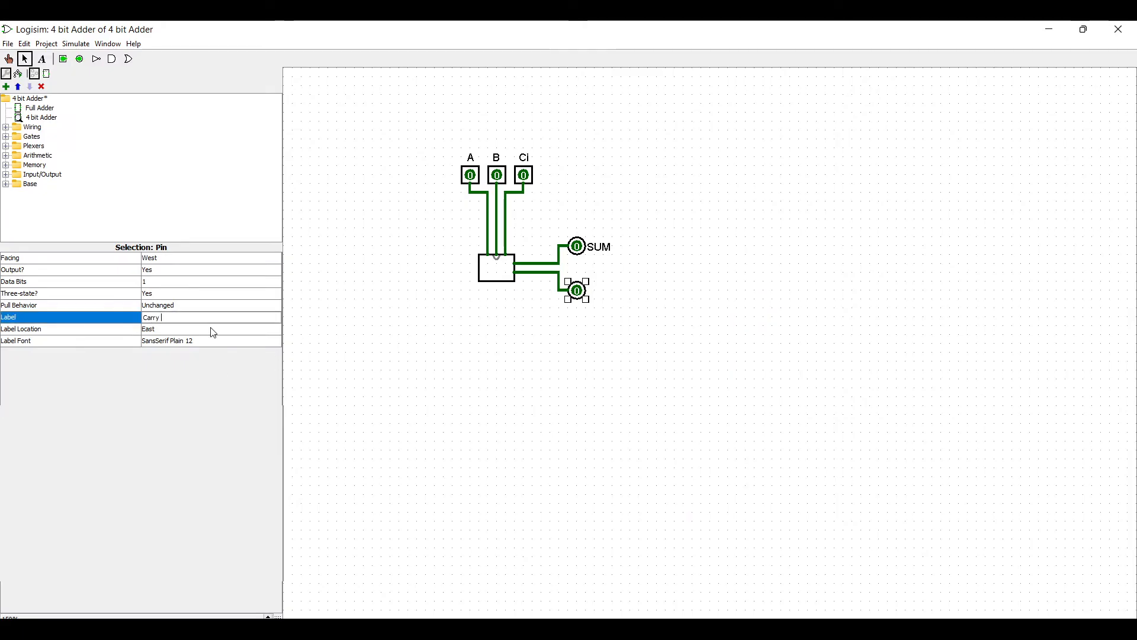
pyautogui.write('Carry Out')
pyautogui.click(213, 331)
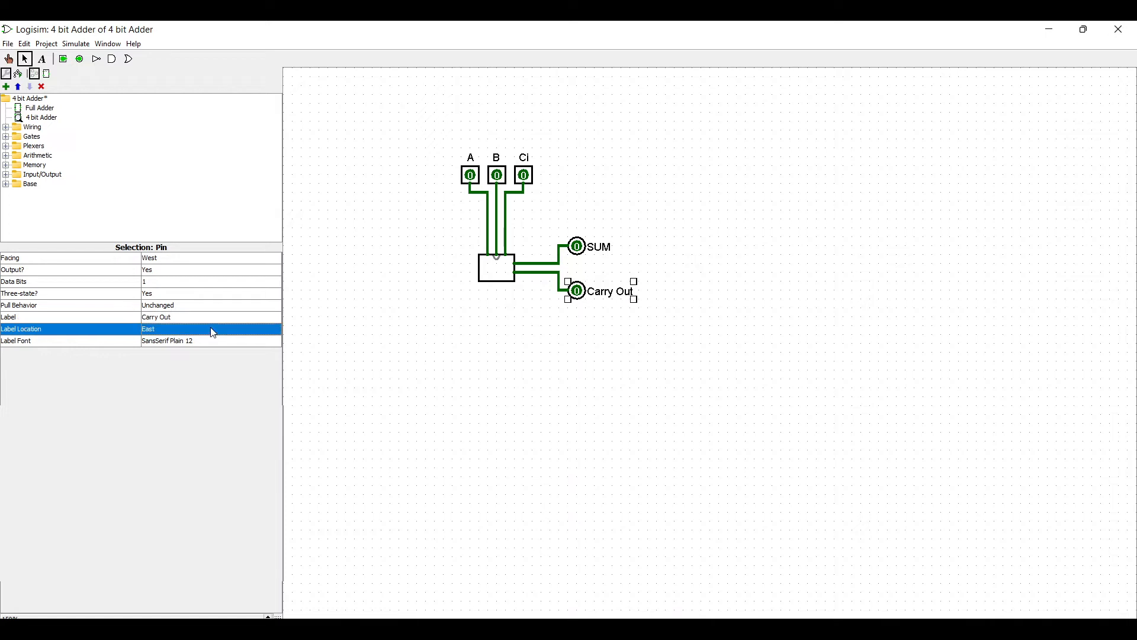
pyautogui.click(732, 379)
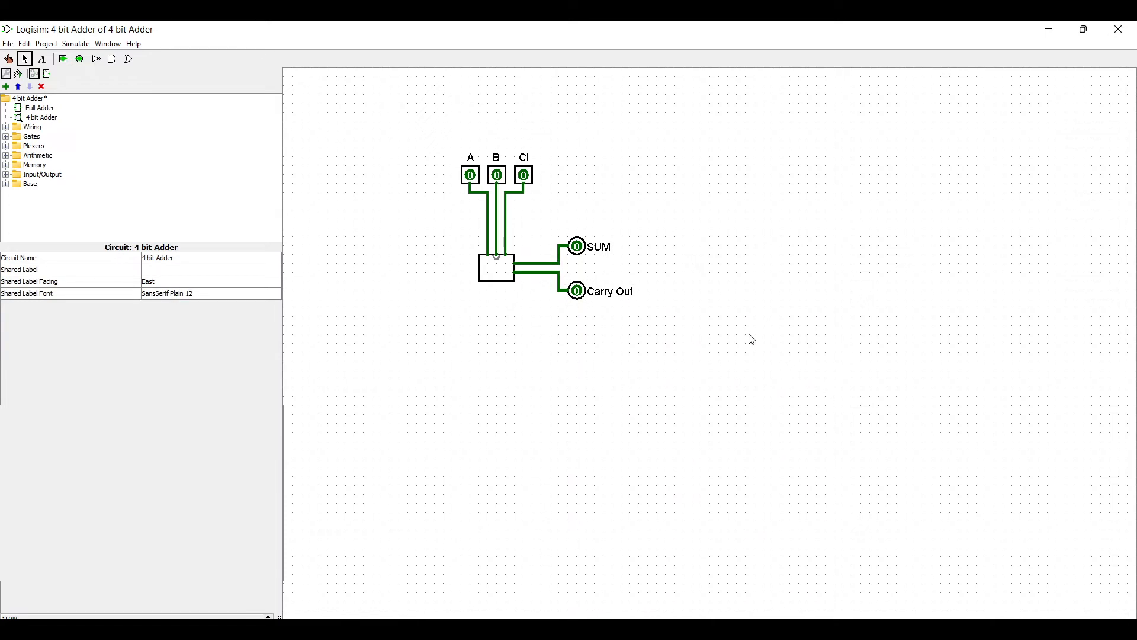
# Step: Test the single full adder circuit by toggling the A, B and Ci input pins with the Poke tool
pyautogui.click(10, 61)
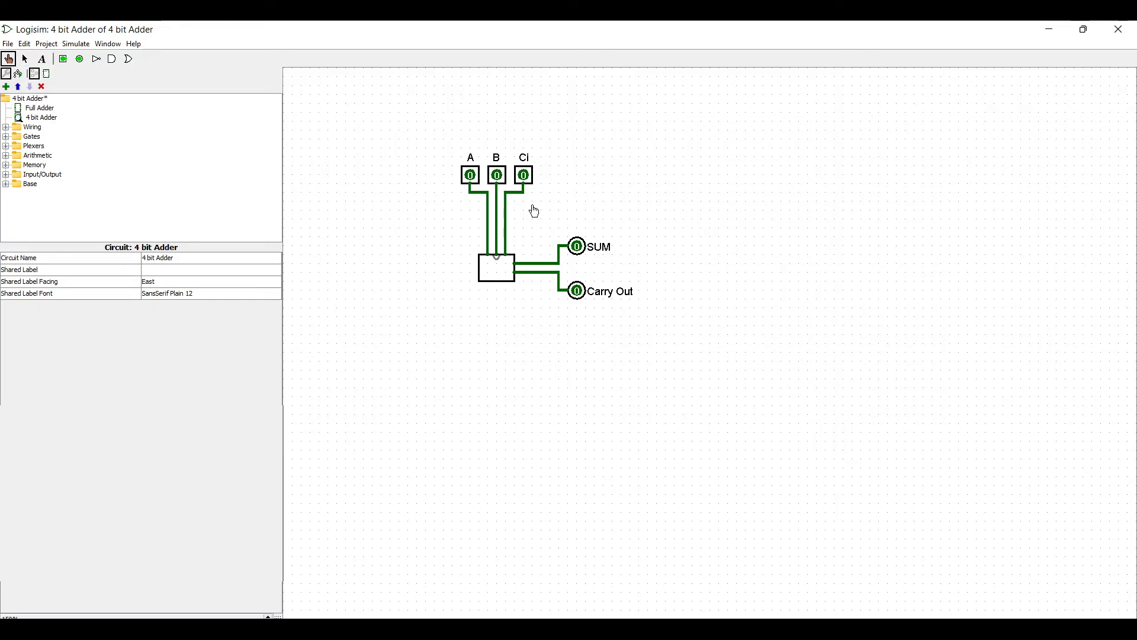
pyautogui.click(524, 177)
pyautogui.click(496, 176)
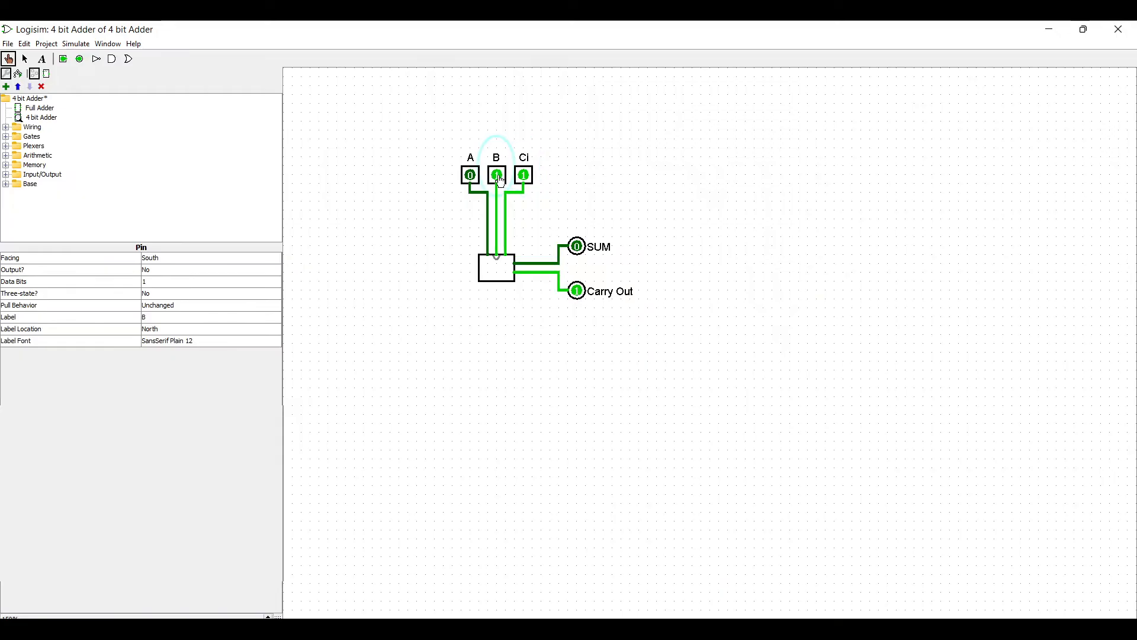
pyautogui.click(470, 176)
pyautogui.click(494, 180)
pyautogui.click(524, 176)
pyautogui.click(470, 176)
pyautogui.click(495, 188)
pyautogui.click(496, 176)
pyautogui.click(471, 176)
pyautogui.click(496, 176)
pyautogui.click(524, 176)
pyautogui.click(496, 176)
pyautogui.click(470, 176)
pyautogui.click(496, 176)
pyautogui.click(524, 176)
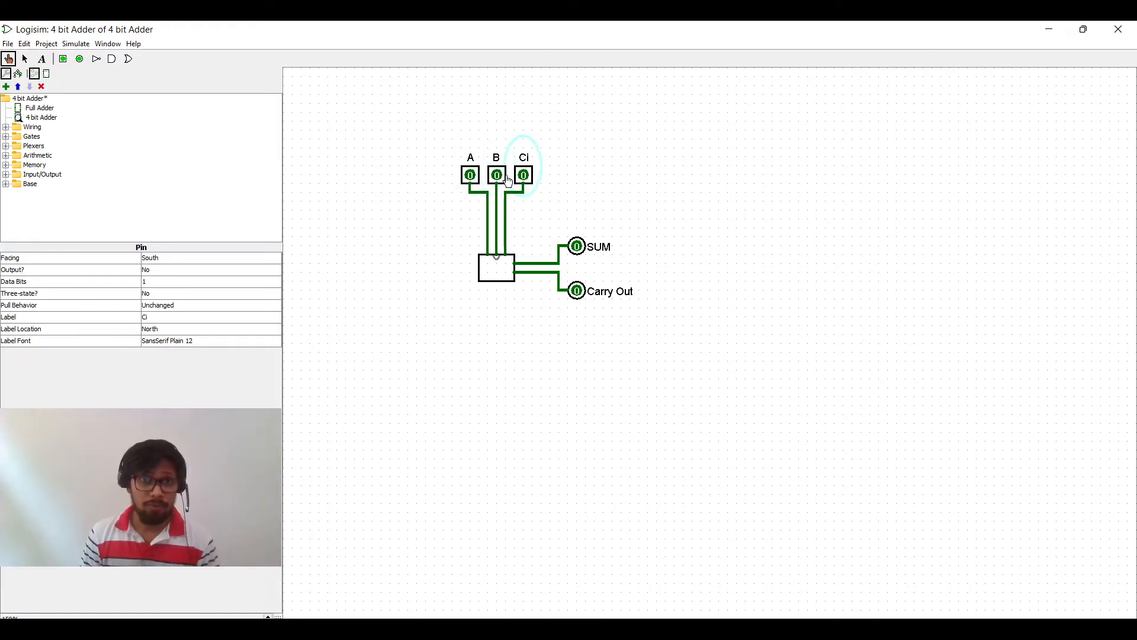
pyautogui.click(476, 181)
pyautogui.click(501, 180)
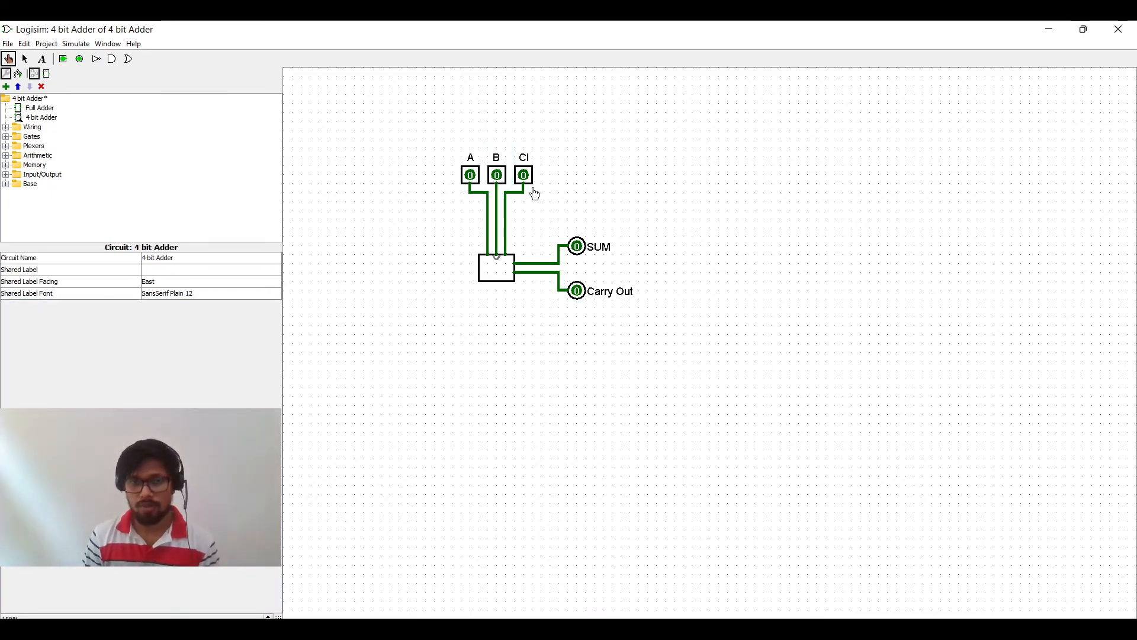
pyautogui.click(472, 179)
pyautogui.click(501, 181)
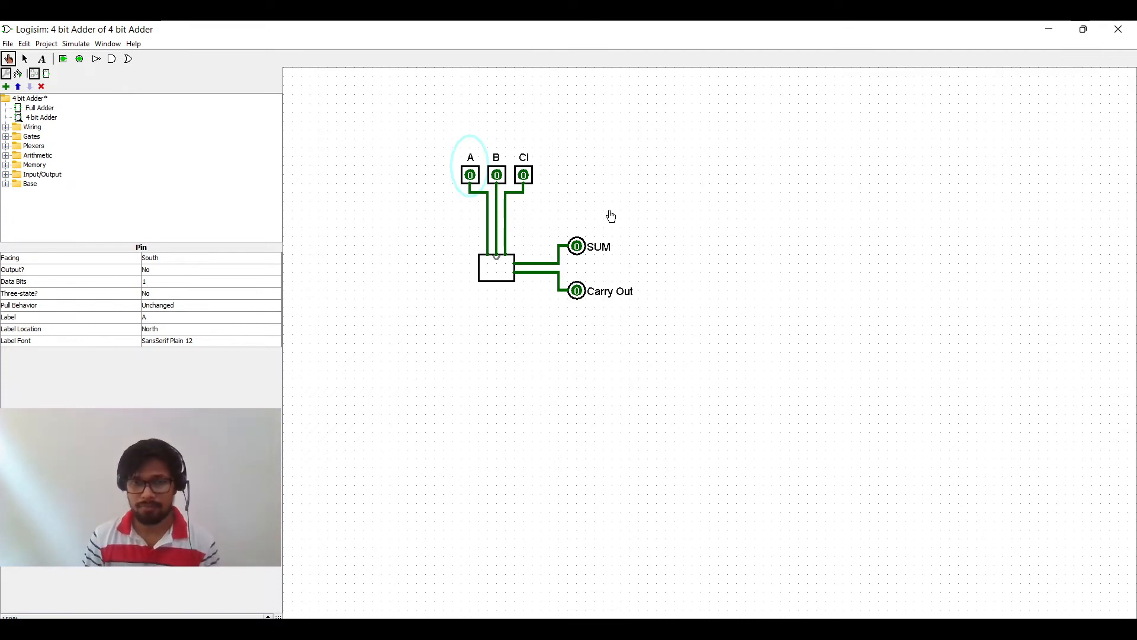
# Step: Delete all pins and wires around the Full Adder, leaving only the Full Adder block
pyautogui.hotkey('ctrl', '2')
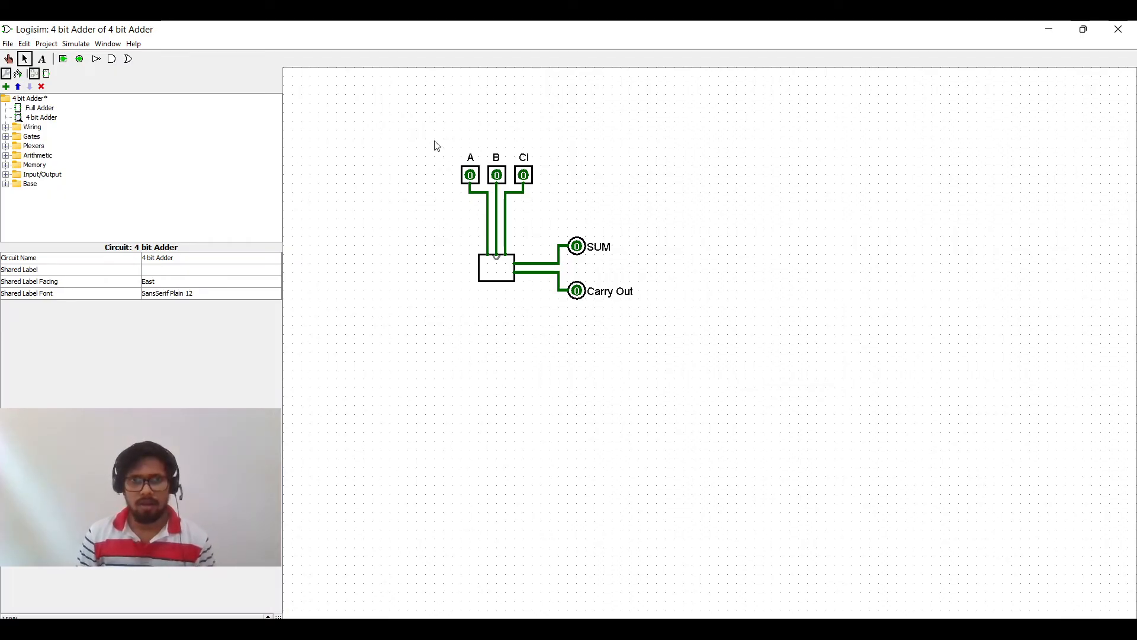
pyautogui.moveTo(379, 122); pyautogui.dragTo(649, 214)
pyautogui.press('Delete')
pyautogui.moveTo(557, 203); pyautogui.dragTo(646, 314)
pyautogui.press('Delete')
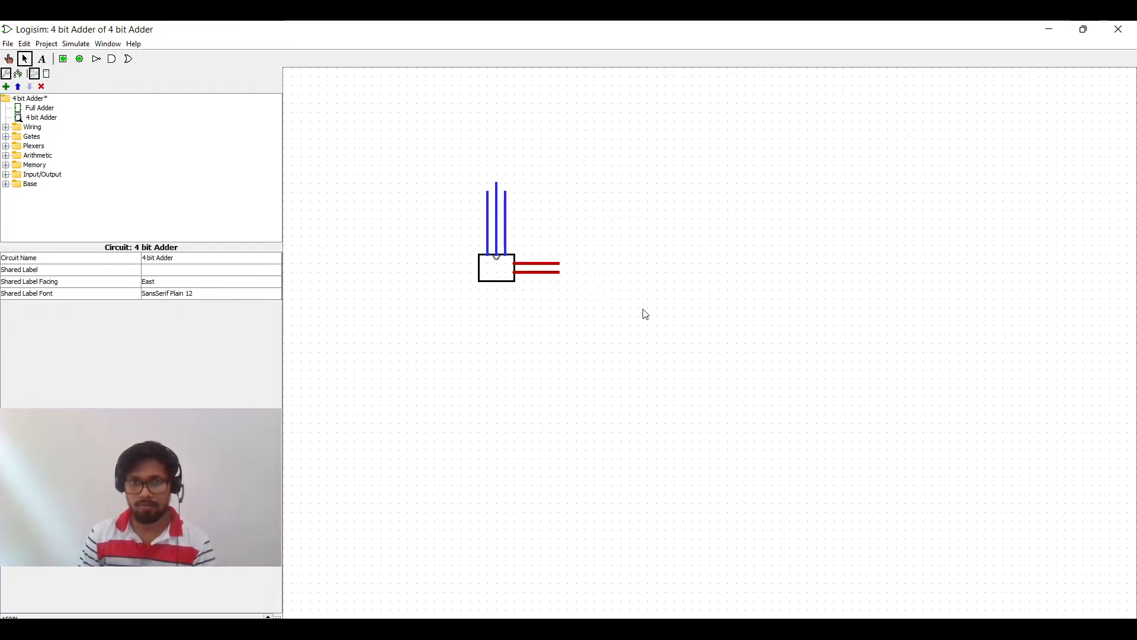
pyautogui.moveTo(433, 183); pyautogui.dragTo(566, 261)
pyautogui.press('Delete')
pyautogui.rightClick(499, 211)
pyautogui.click(529, 217)
pyautogui.moveTo(515, 238); pyautogui.dragTo(620, 340)
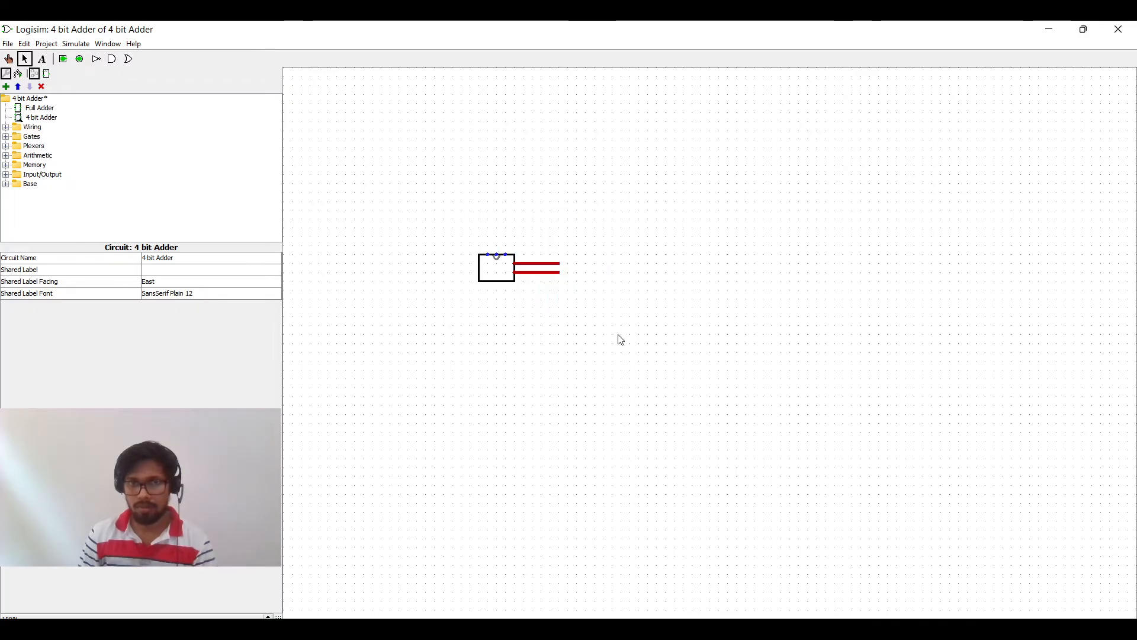
pyautogui.moveTo(498, 219); pyautogui.dragTo(596, 317)
pyautogui.press('Delete')
pyautogui.click(497, 272)
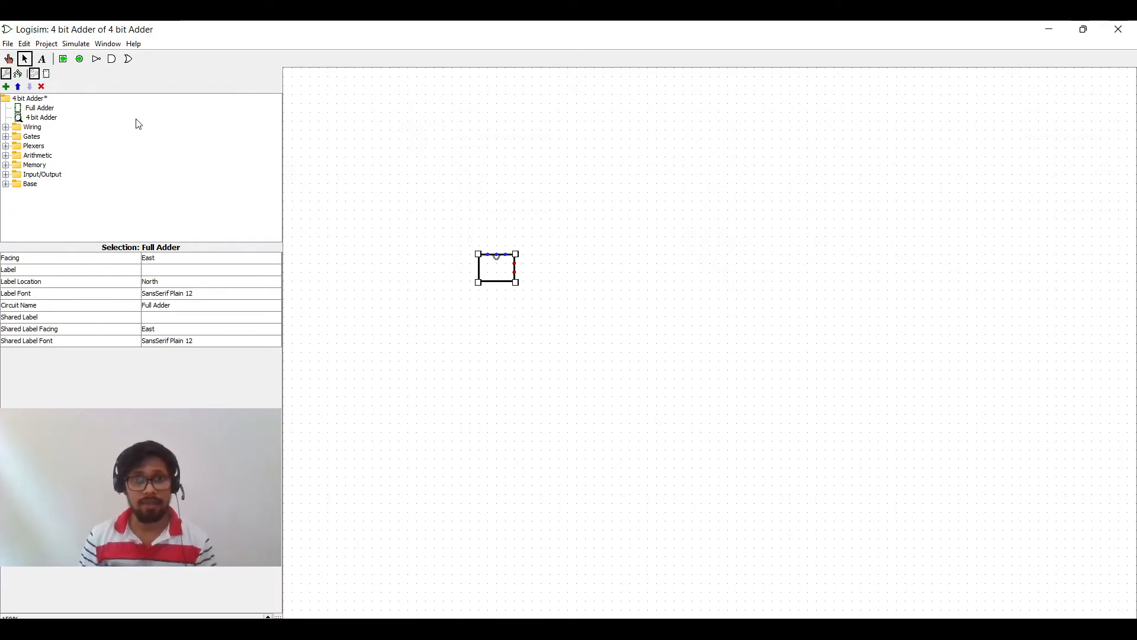
# Step: Place a new input pin above the Full Adder block and set its facing to South
pyautogui.click(62, 59)
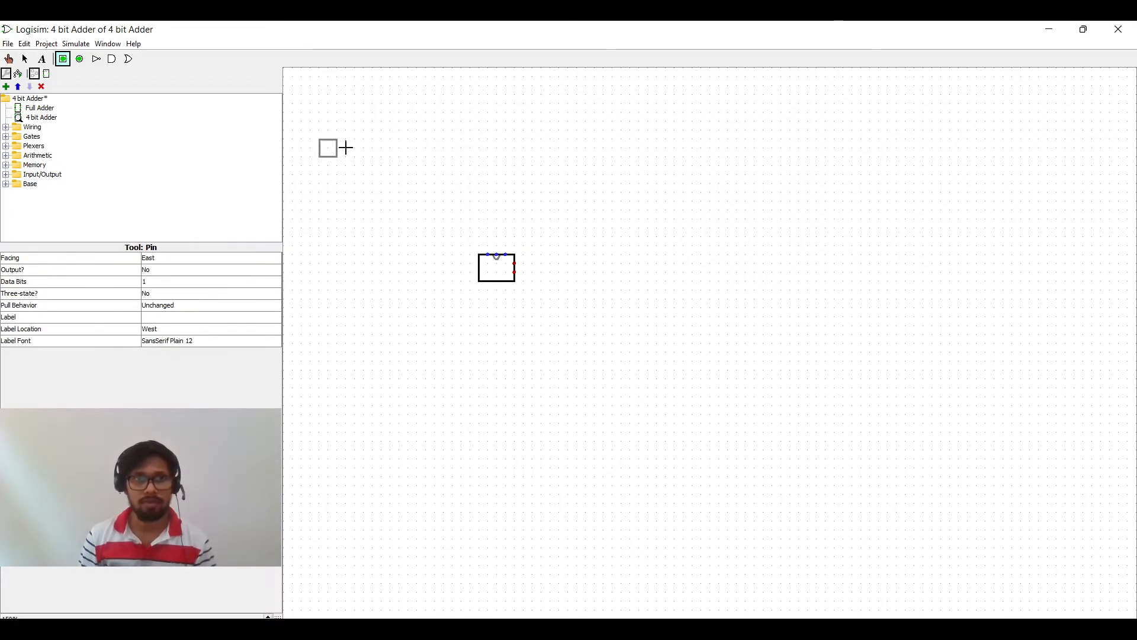
pyautogui.click(453, 140)
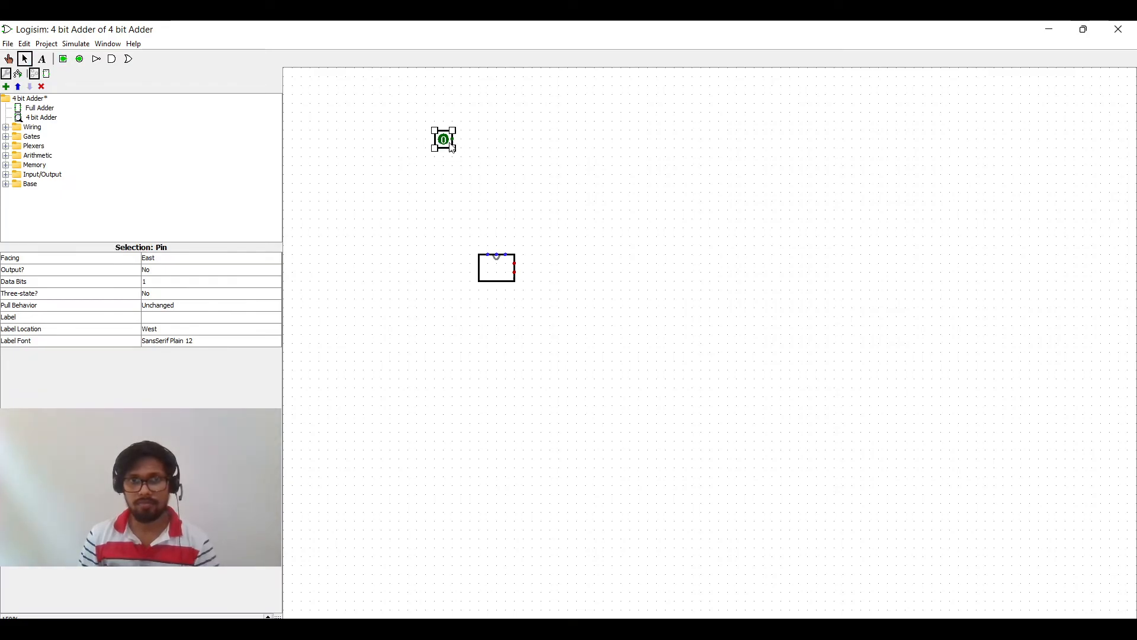
pyautogui.moveTo(443, 140); pyautogui.dragTo(443, 149)
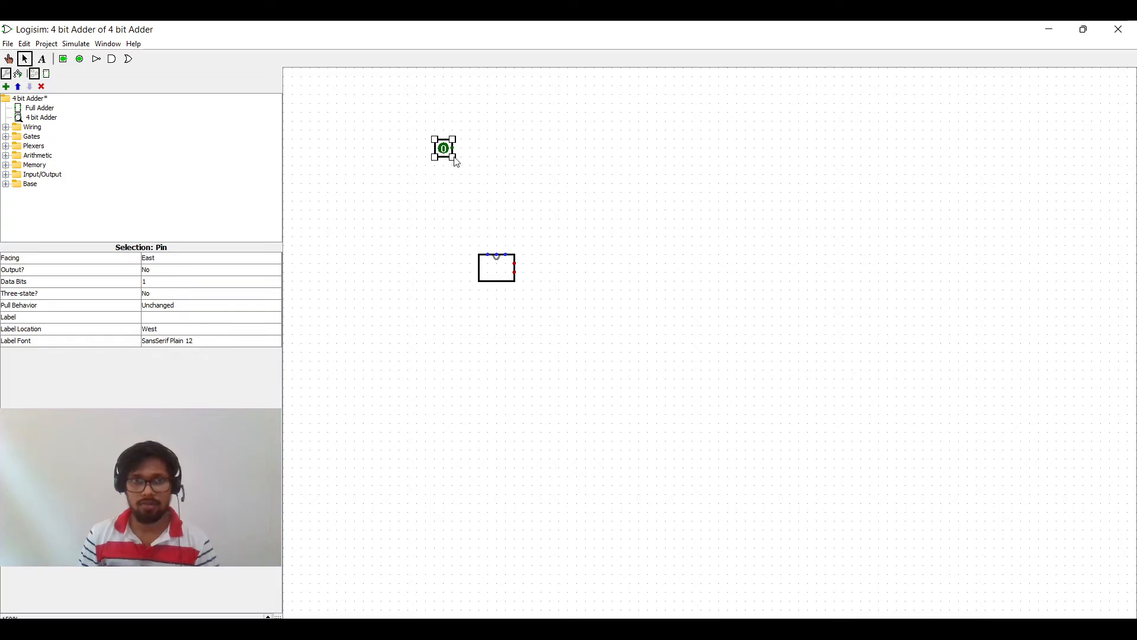
pyautogui.click(161, 261)
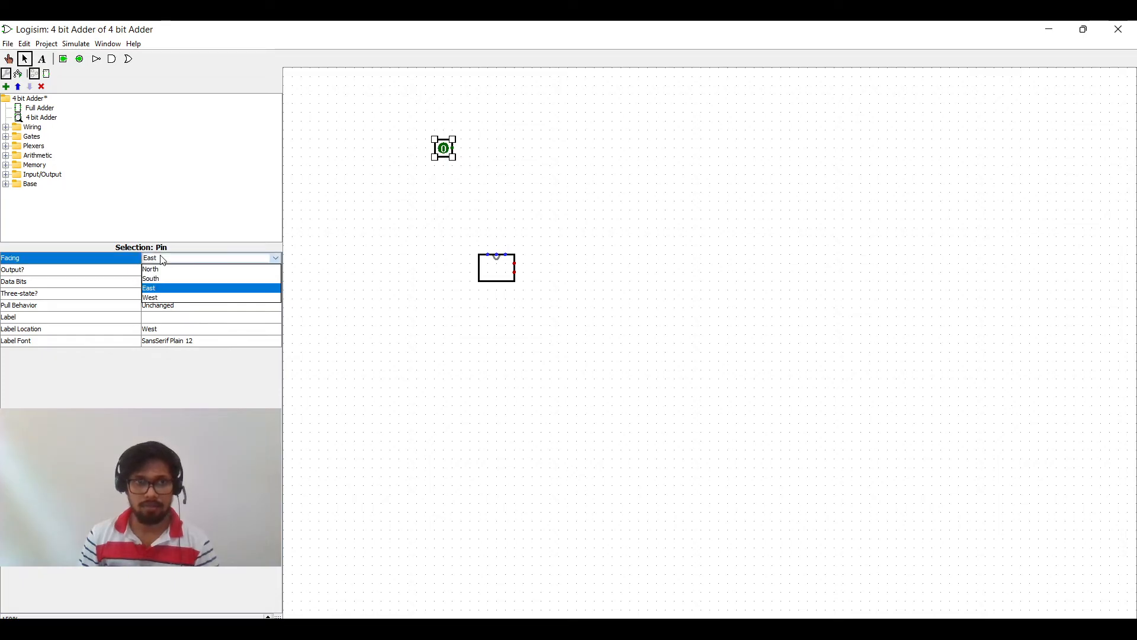
pyautogui.click(162, 282)
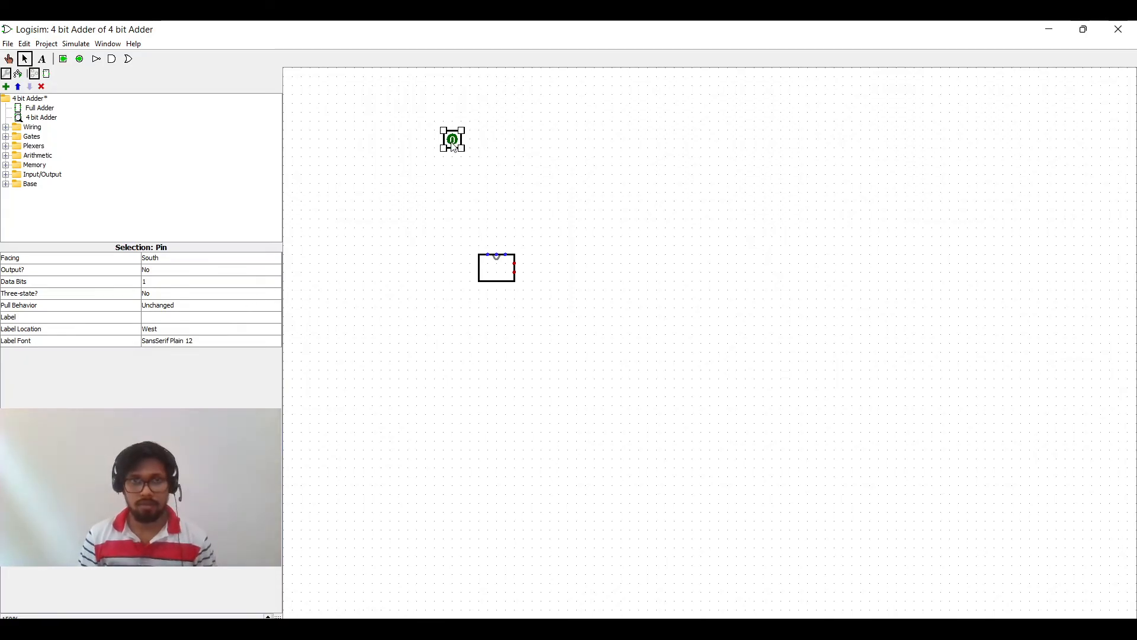
# Step: Duplicate the pin into four input pins in a row above the block
pyautogui.hotkey('ctrl', 'd')
pyautogui.moveTo(457, 146); pyautogui.dragTo(533, 145)
pyautogui.hotkey('ctrl', 'd')
pyautogui.hotkey('ctrl', 'd')
pyautogui.click(569, 196)
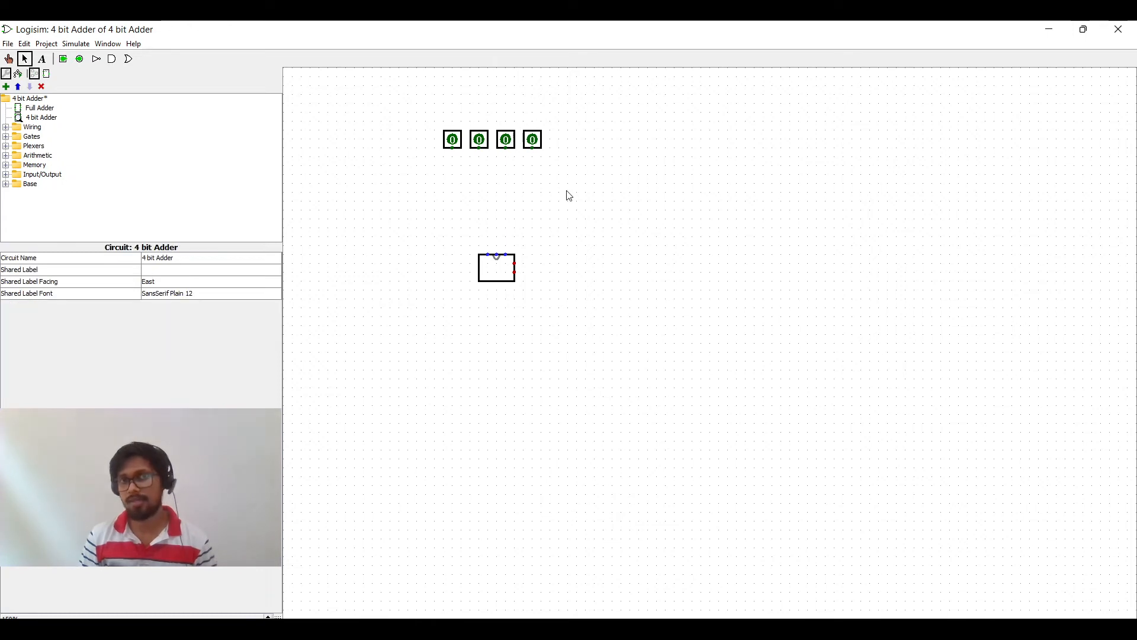
# Step: Label the rightmost input pin A0
pyautogui.click(459, 146)
pyautogui.click(484, 141)
pyautogui.click(538, 138)
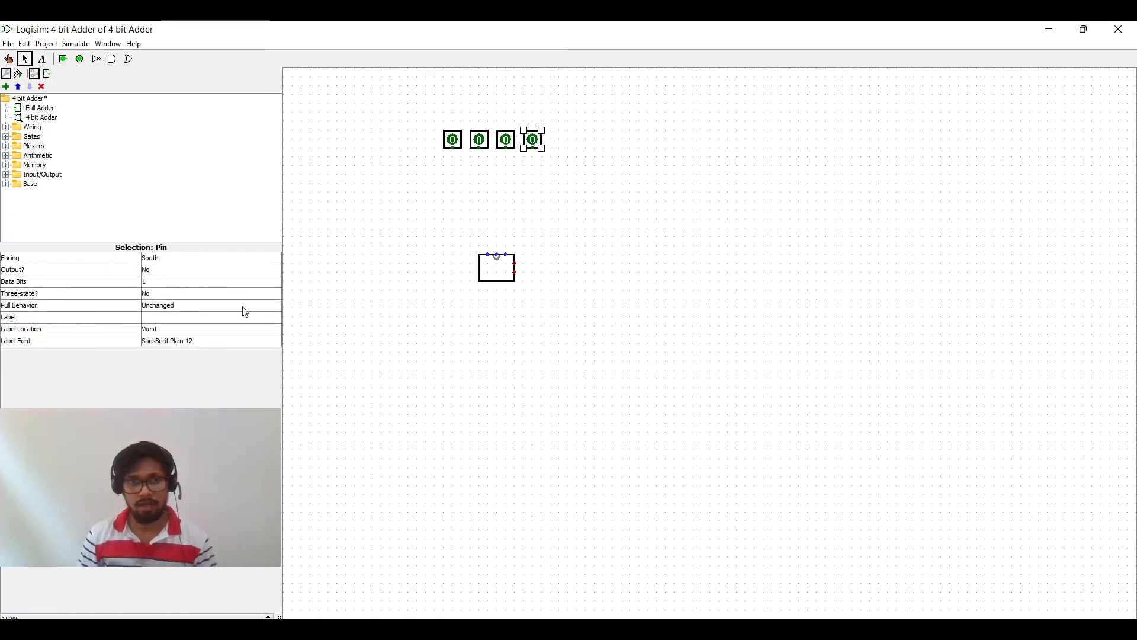
pyautogui.click(204, 318)
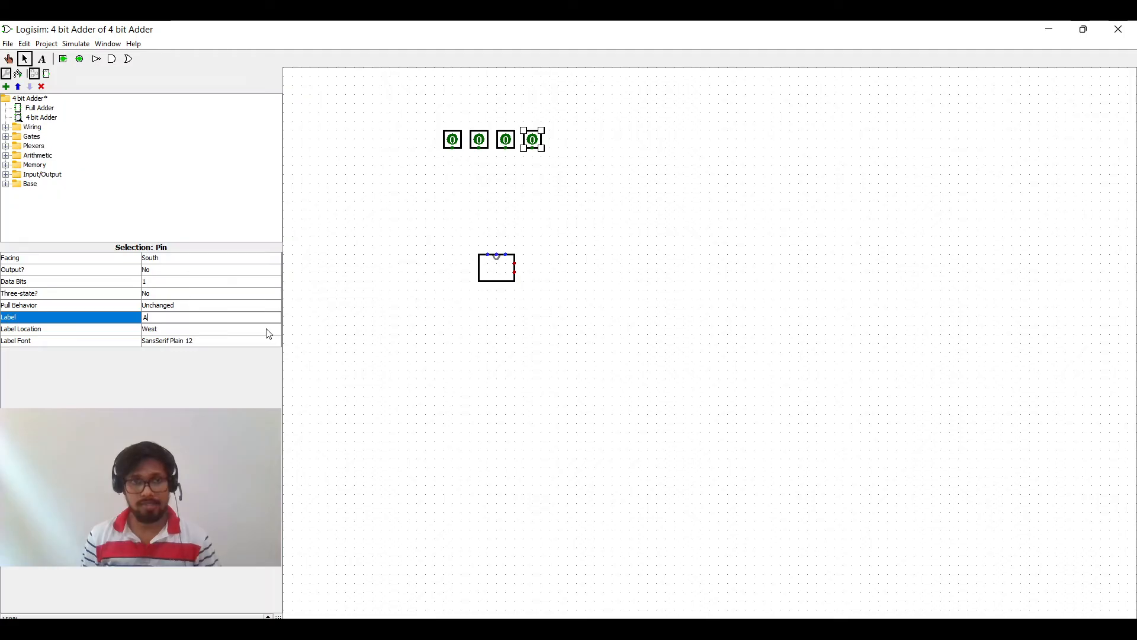
pyautogui.press('Return')
# Step: Select all four input pins and set their label location to North
pyautogui.click(559, 156)
pyautogui.moveTo(558, 156); pyautogui.dragTo(437, 122)
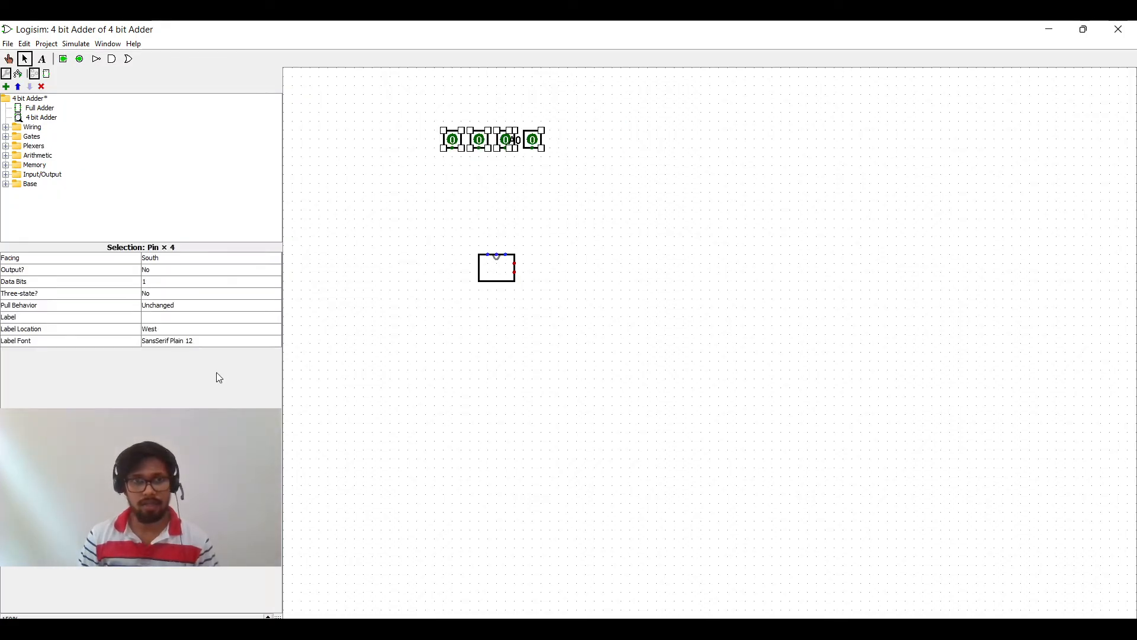
pyautogui.click(167, 335)
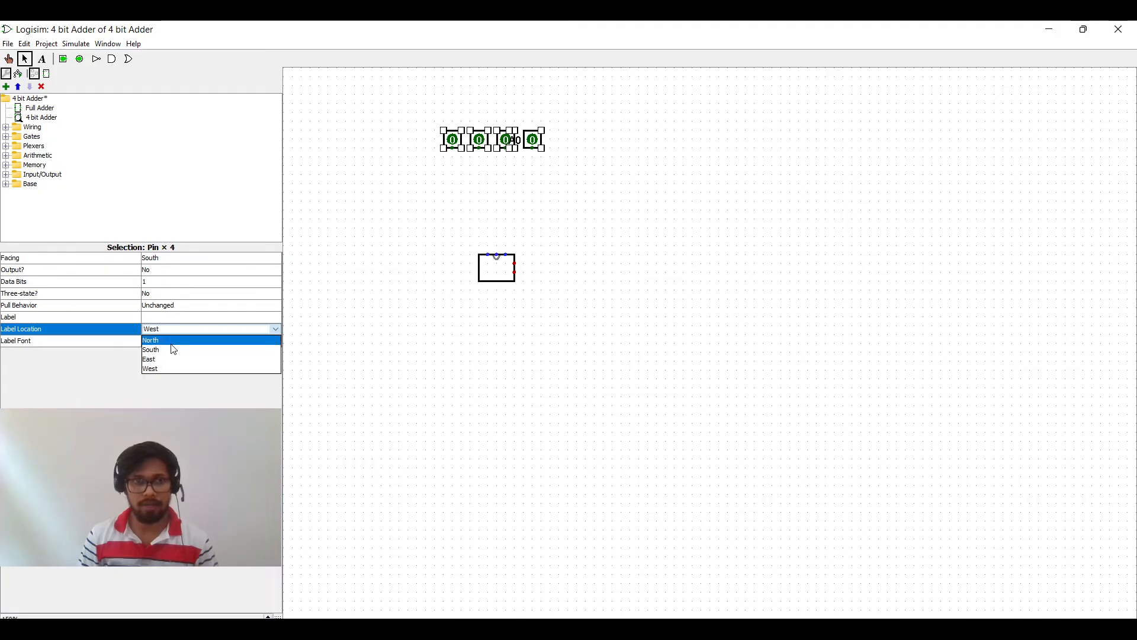
pyautogui.click(173, 347)
pyautogui.click(616, 196)
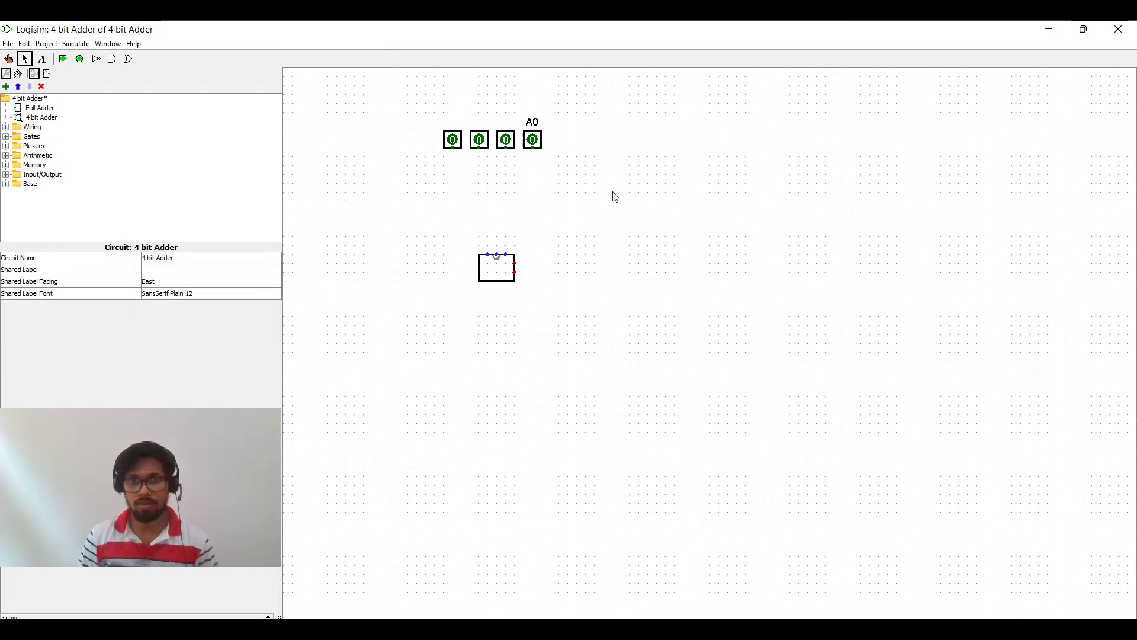
# Step: Label the second input pin from the right A1
pyautogui.click(503, 140)
pyautogui.click(202, 319)
pyautogui.write('A1')
pyautogui.press('Return')
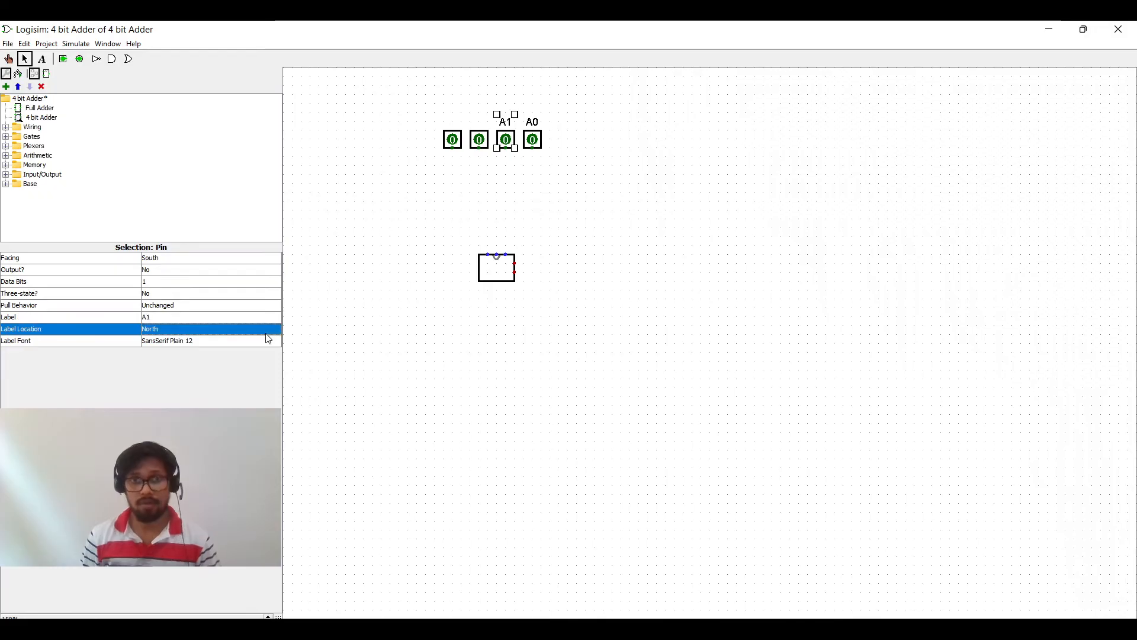
# Step: Label the second input pin from the left A2
pyautogui.click(486, 134)
pyautogui.click(156, 316)
pyautogui.write('A0')
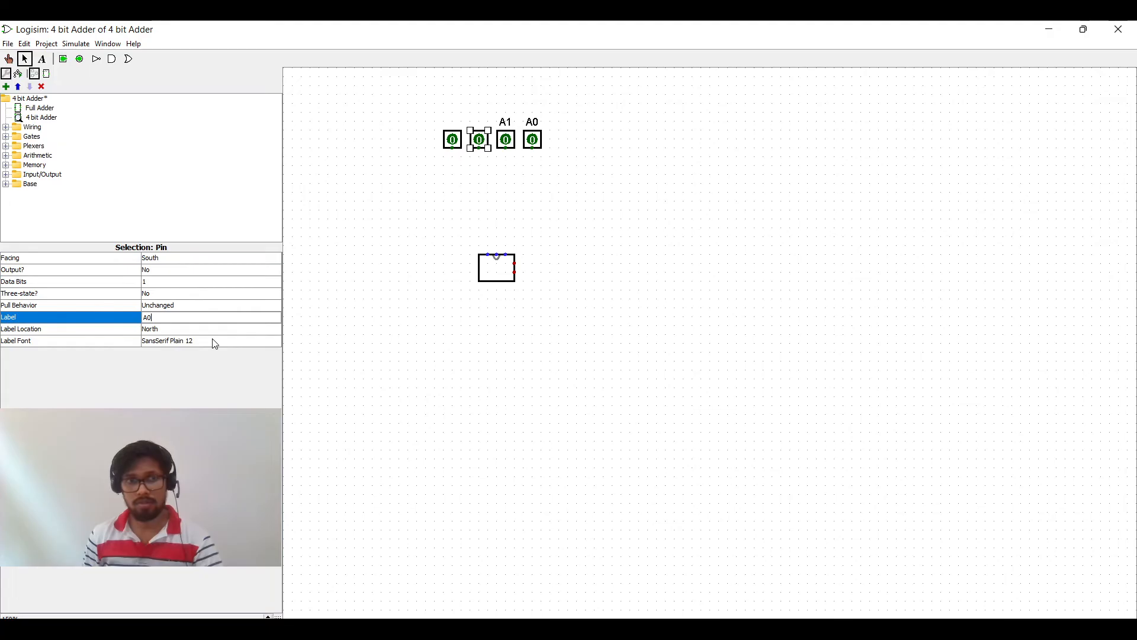
pyautogui.press('Return')
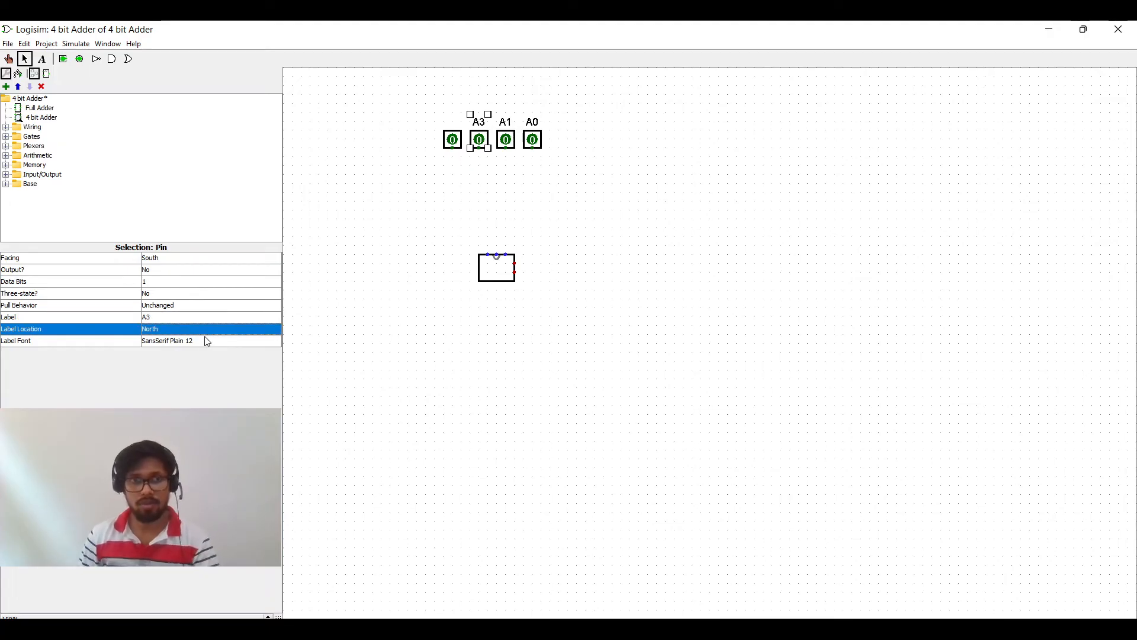
pyautogui.click(168, 318)
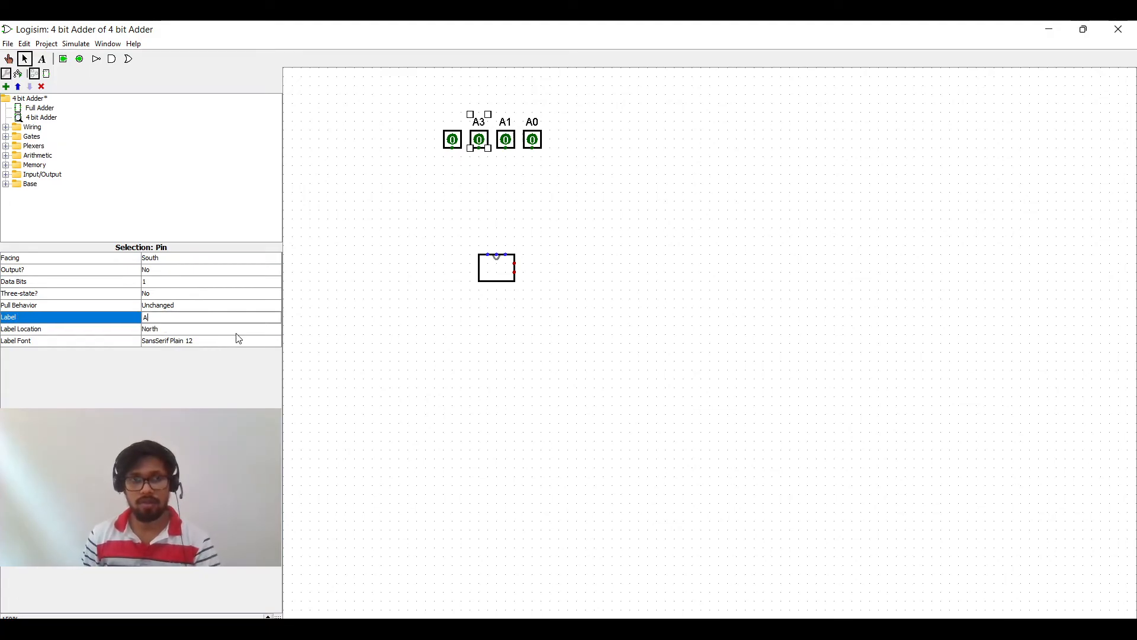
pyautogui.write('2')
pyautogui.press('Return')
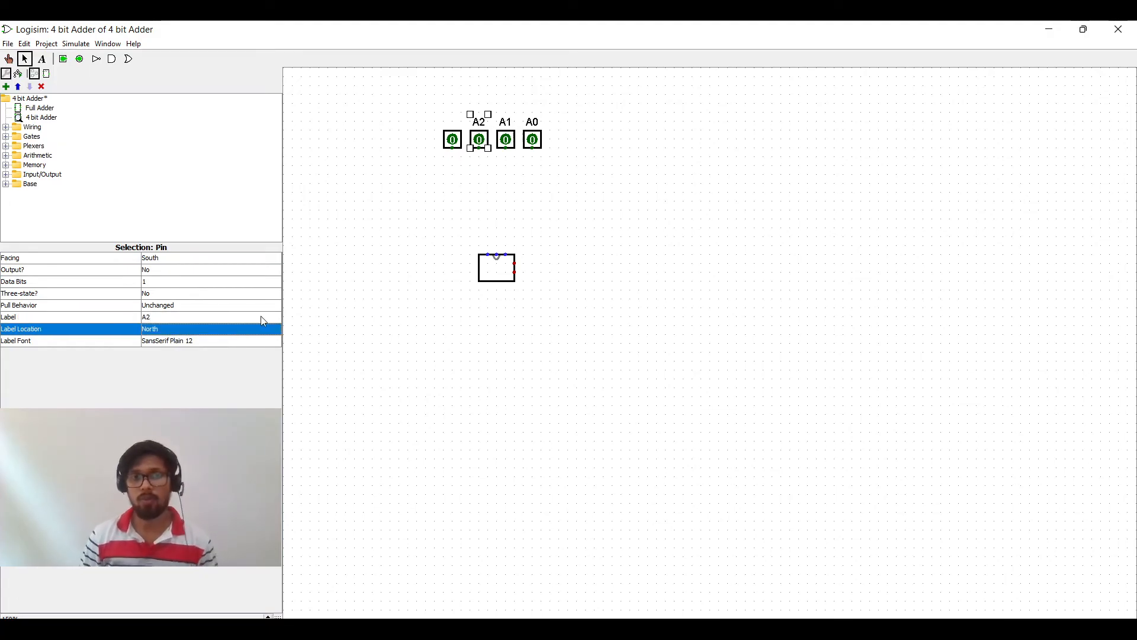
# Step: Label the leftmost input pin A3
pyautogui.click(468, 143)
pyautogui.click(178, 318)
pyautogui.write('A3')
pyautogui.press('Return')
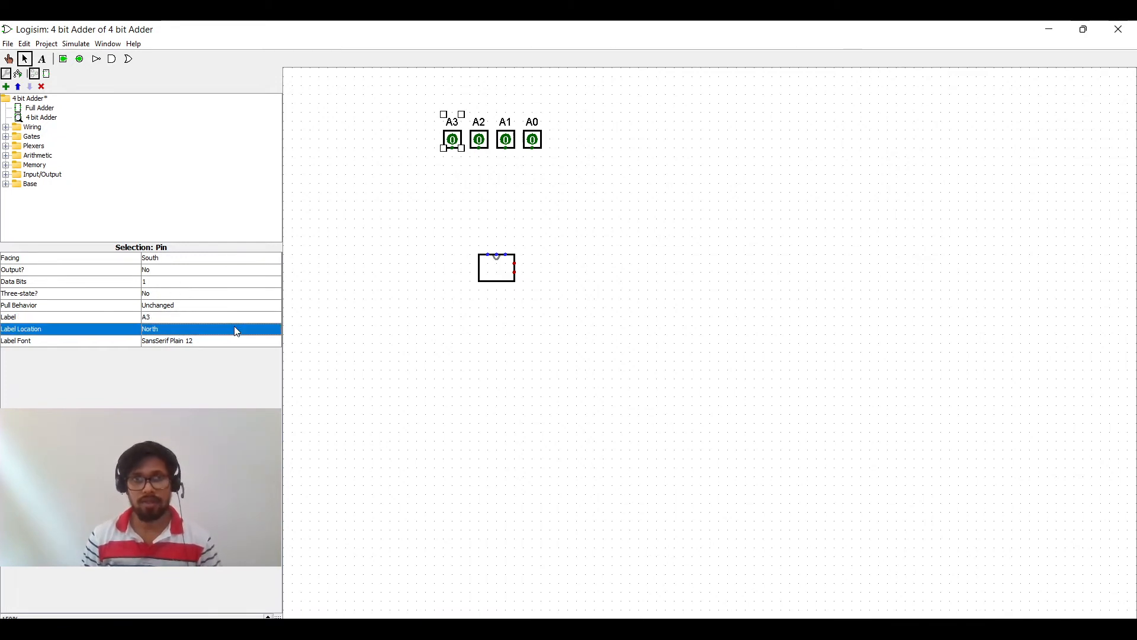
# Step: Duplicate the four labelled input pins and place the copies in a row to their right
pyautogui.click(537, 241)
pyautogui.moveTo(603, 175); pyautogui.dragTo(402, 90)
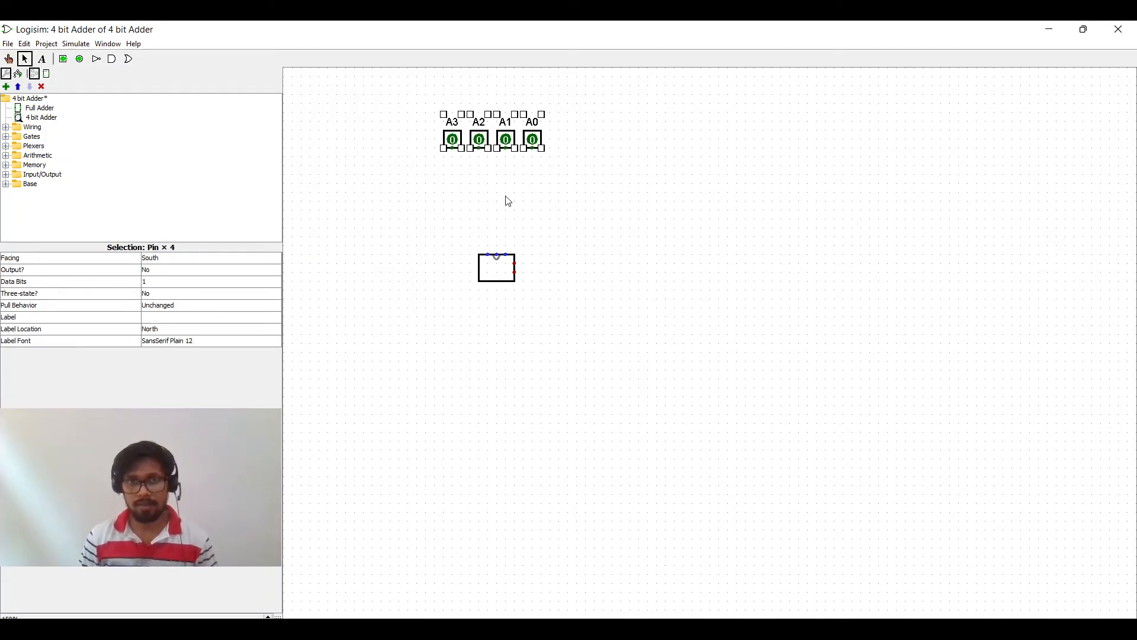
pyautogui.hotkey('ctrl', 'd')
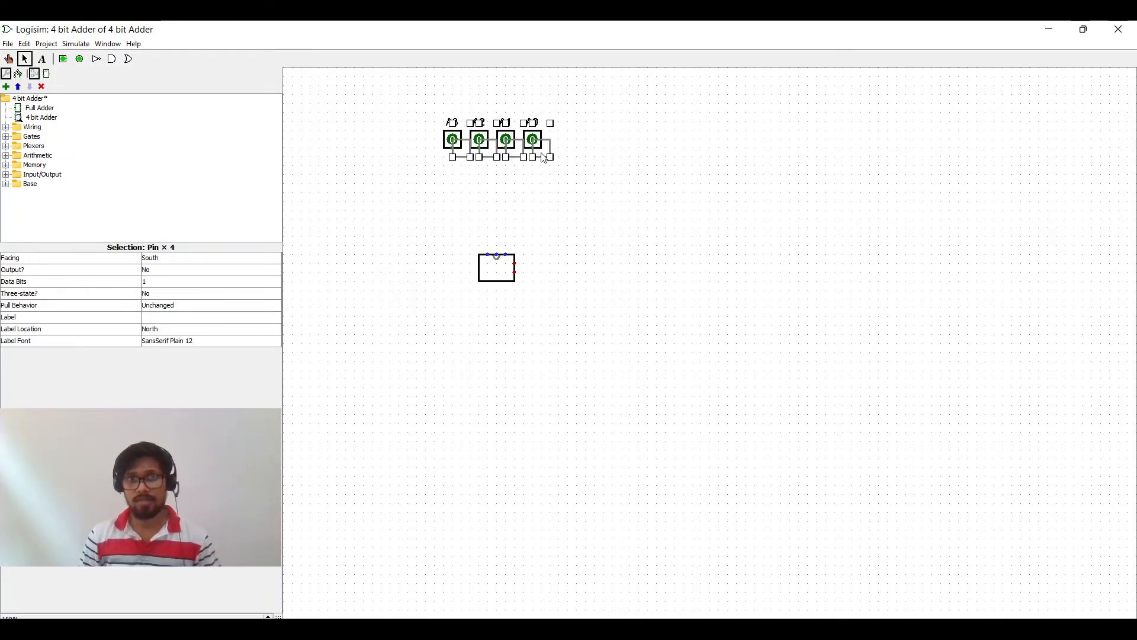
pyautogui.moveTo(545, 159); pyautogui.dragTo(700, 143)
pyautogui.click(690, 178)
# Step: Rename the rightmost copied pin B0
pyautogui.click(701, 143)
pyautogui.click(184, 316)
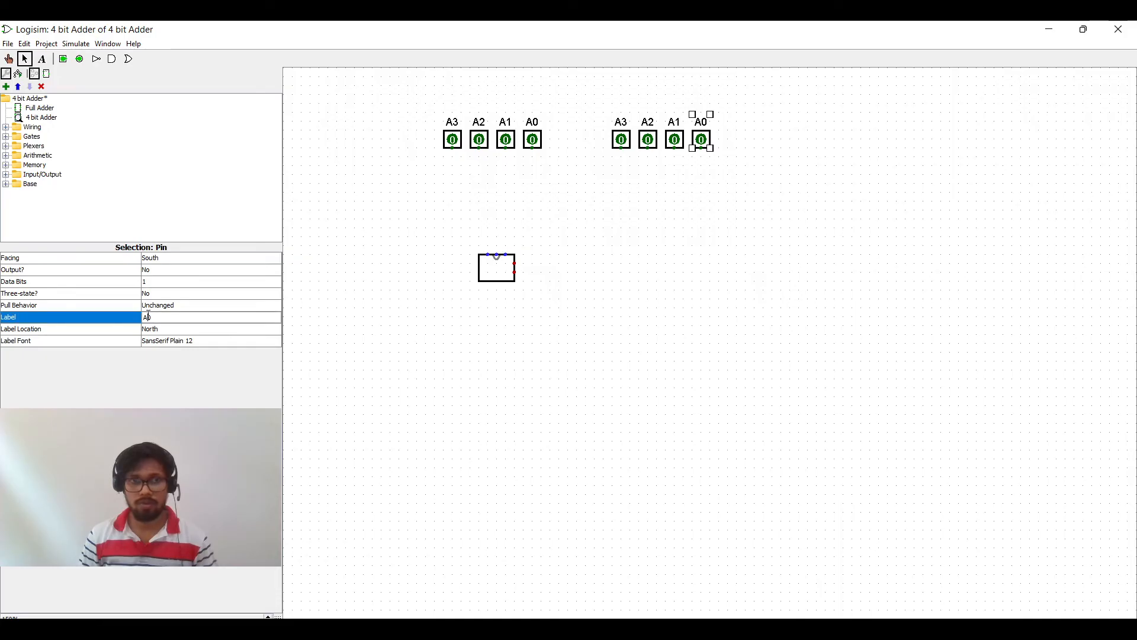
pyautogui.press('BackSpace')
pyautogui.write('B')
pyautogui.press('Return')
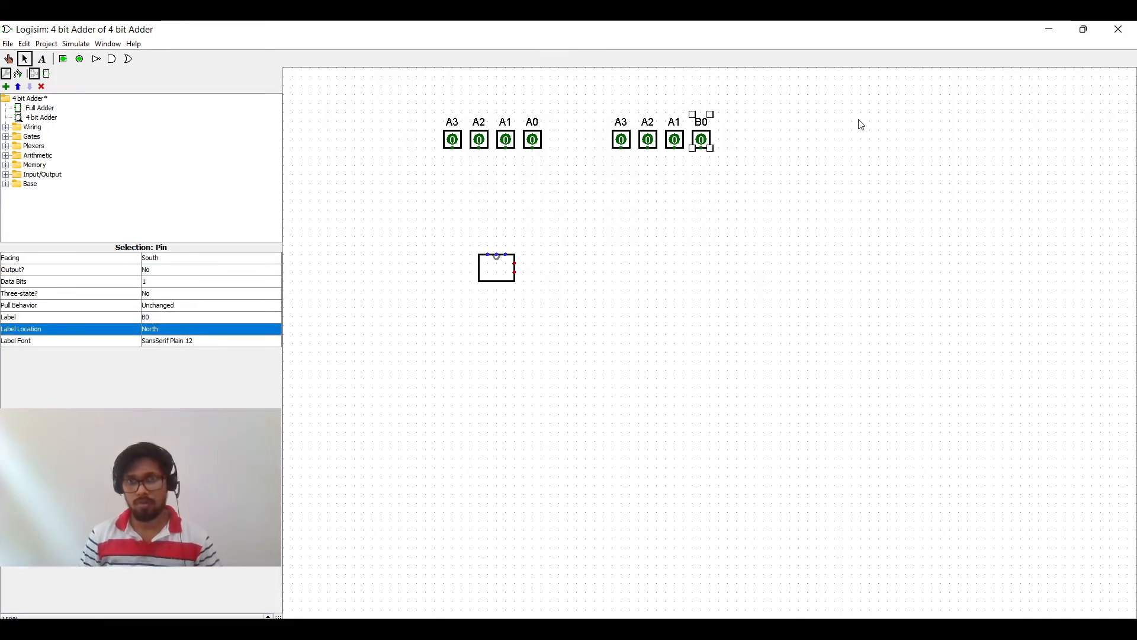
# Step: Rename the second copied pin from the right B1
pyautogui.click(674, 141)
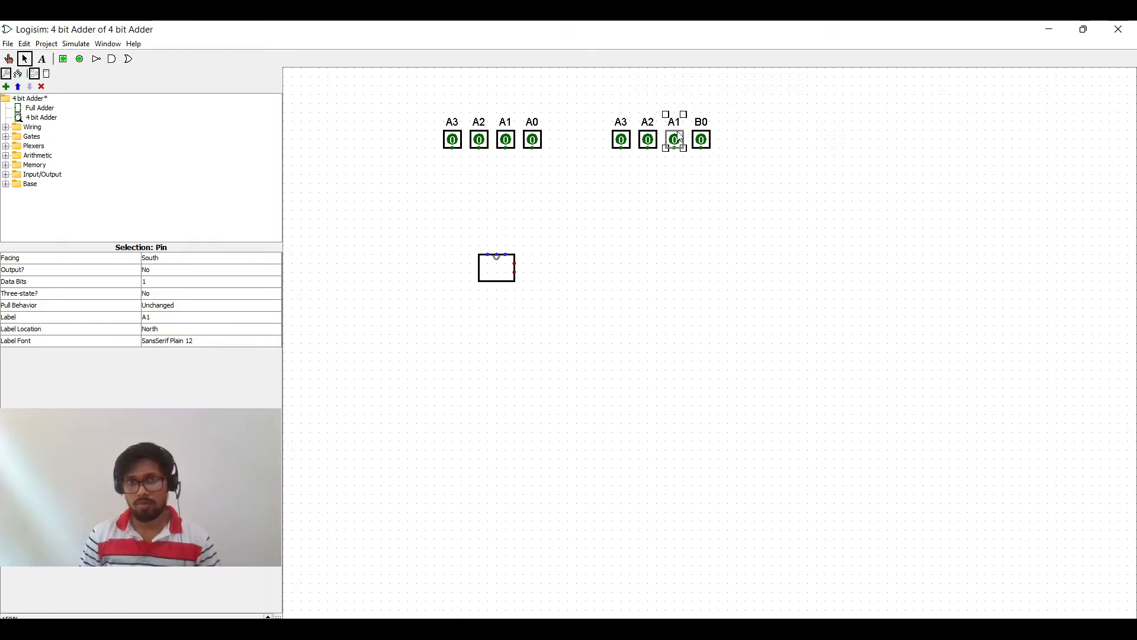
pyautogui.click(149, 318)
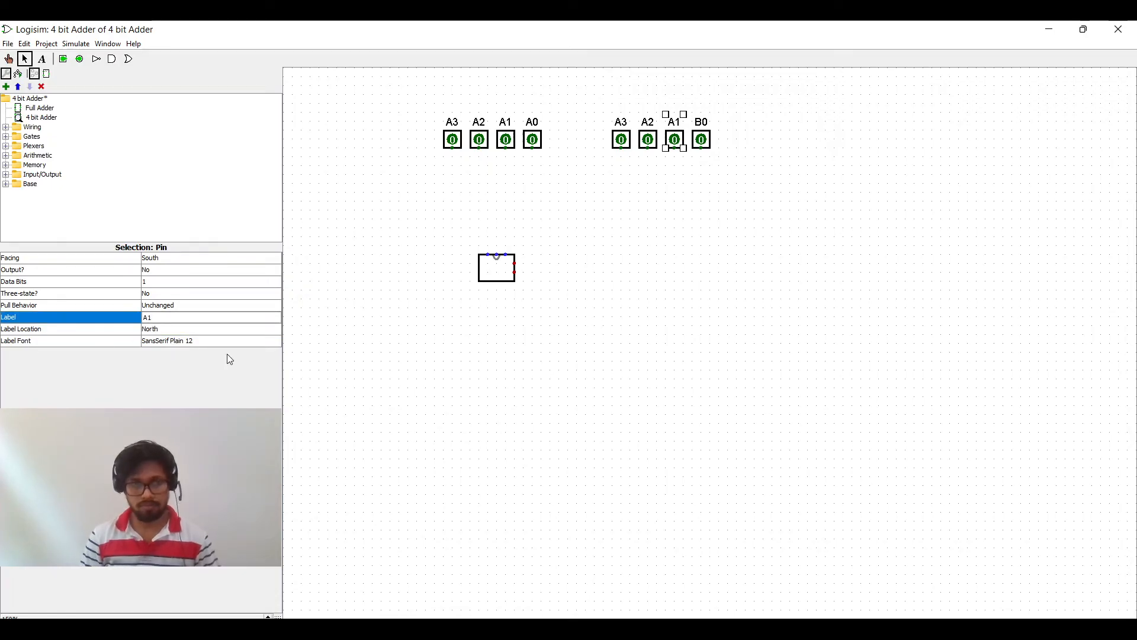
pyautogui.press('BackSpace')
pyautogui.write('B')
pyautogui.press('Return')
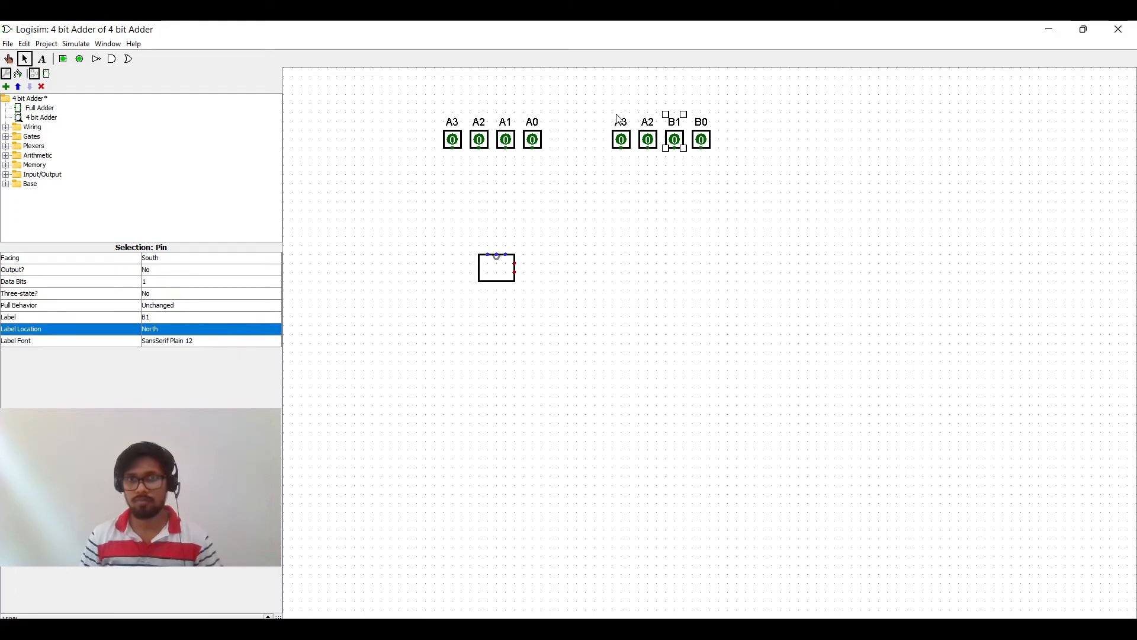
# Step: Rename the third copied pin from the right B2
pyautogui.click(649, 141)
pyautogui.click(152, 318)
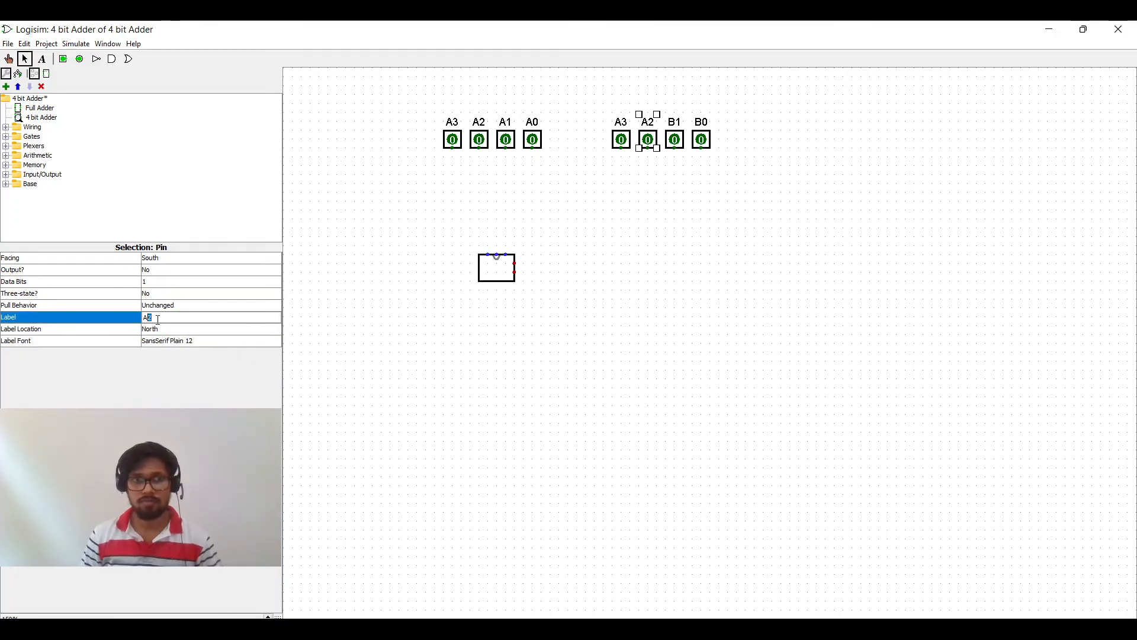
pyautogui.press('BackSpace')
pyautogui.write('B')
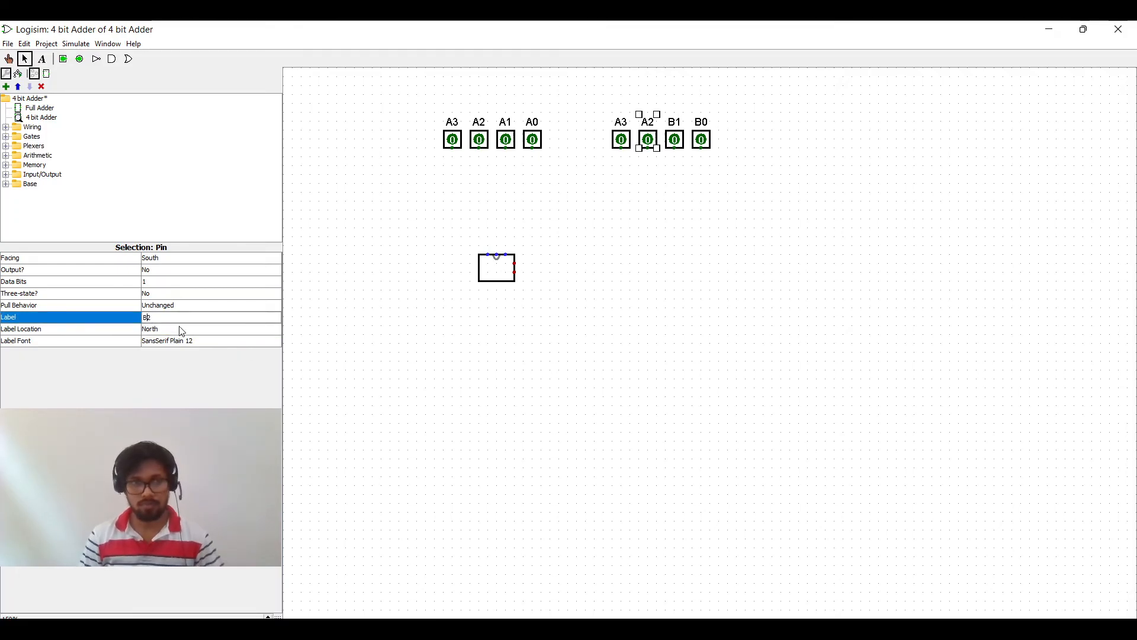
pyautogui.press('Return')
# Step: Rename the leftmost copied pin B3 and deselect it
pyautogui.click(622, 141)
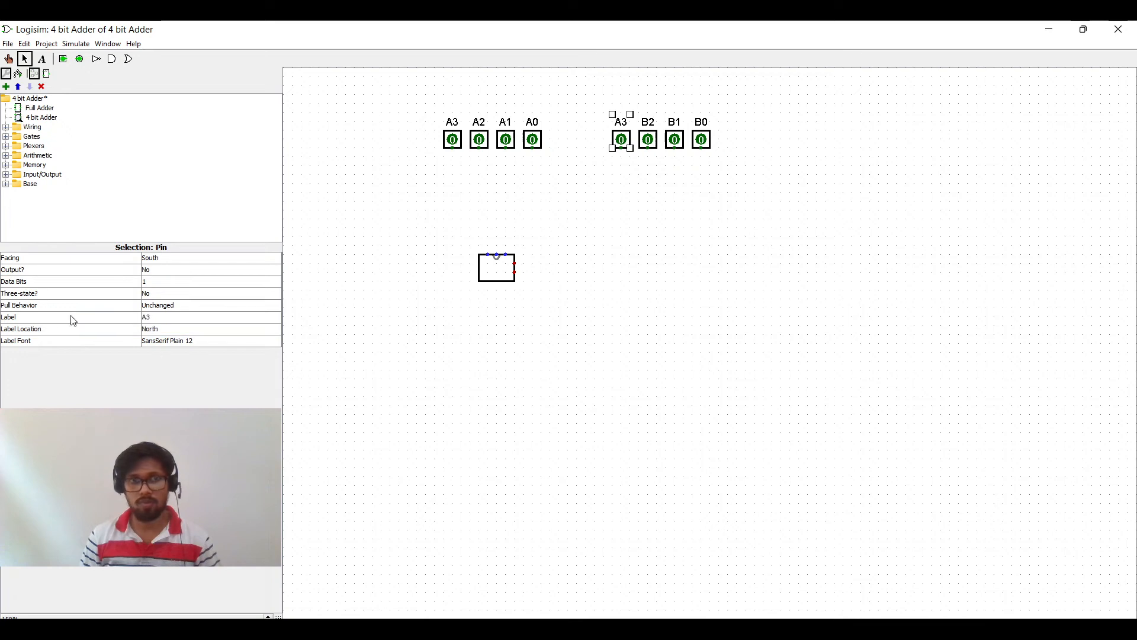
pyautogui.click(148, 318)
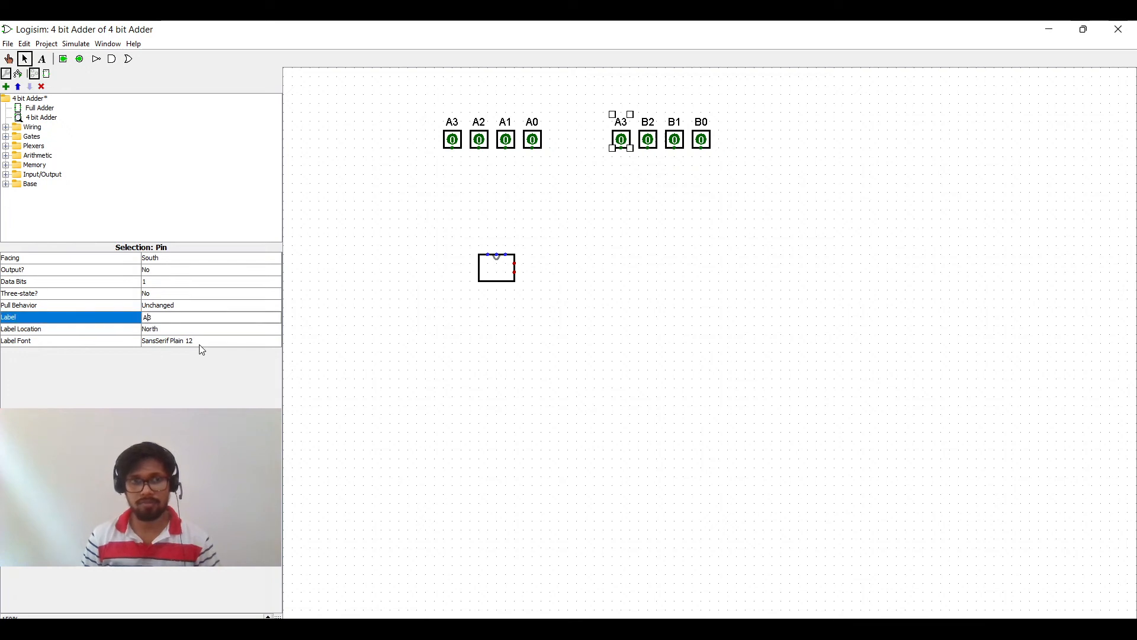
pyautogui.press('BackSpace')
pyautogui.write('B')
pyautogui.press('Return')
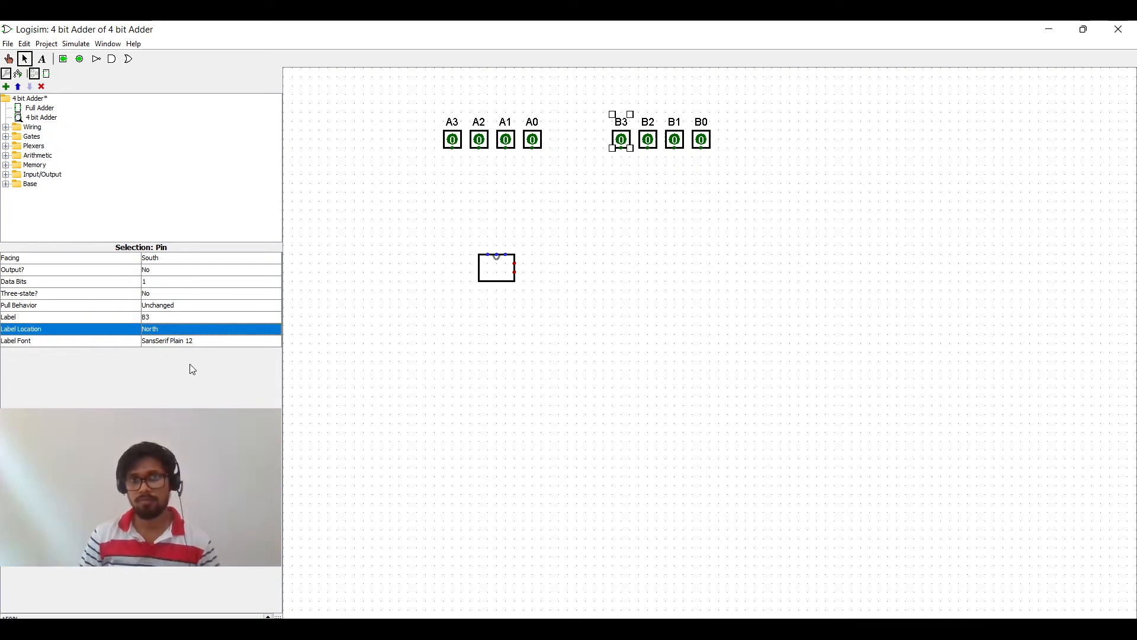
pyautogui.click(699, 261)
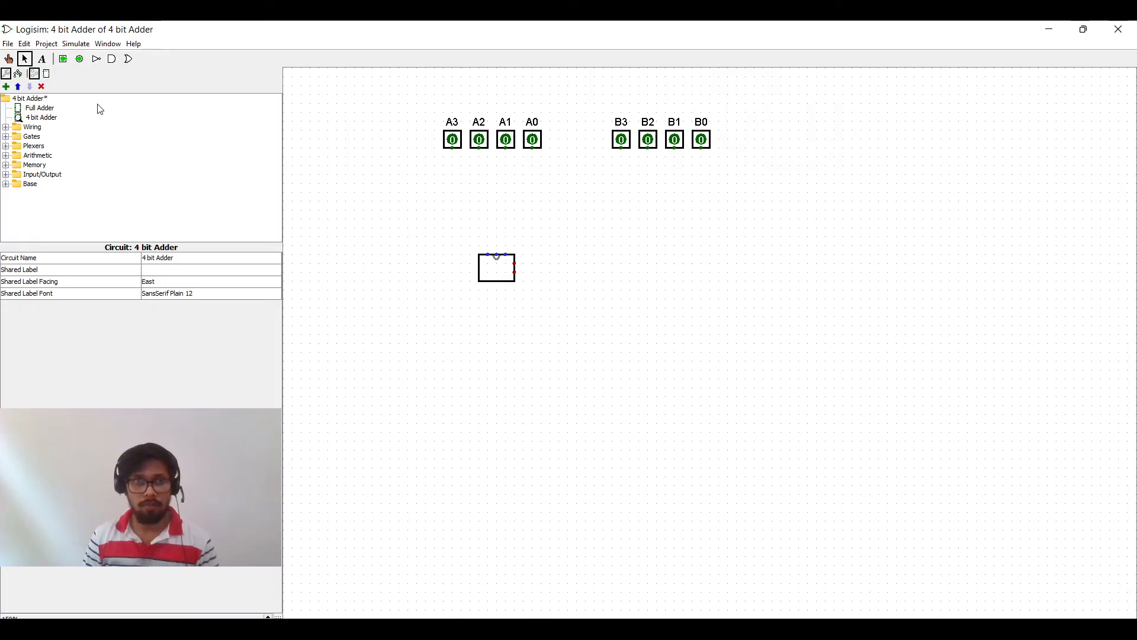
# Step: Place an output pin well below the Full Adder block and set its facing to North
pyautogui.click(79, 58)
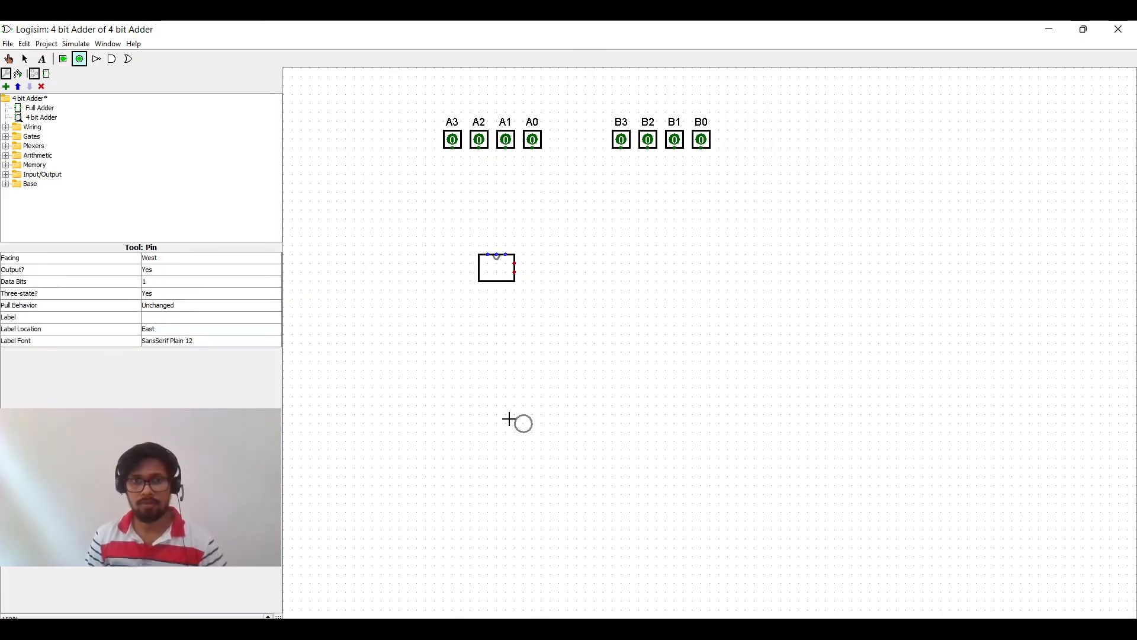
pyautogui.click(513, 451)
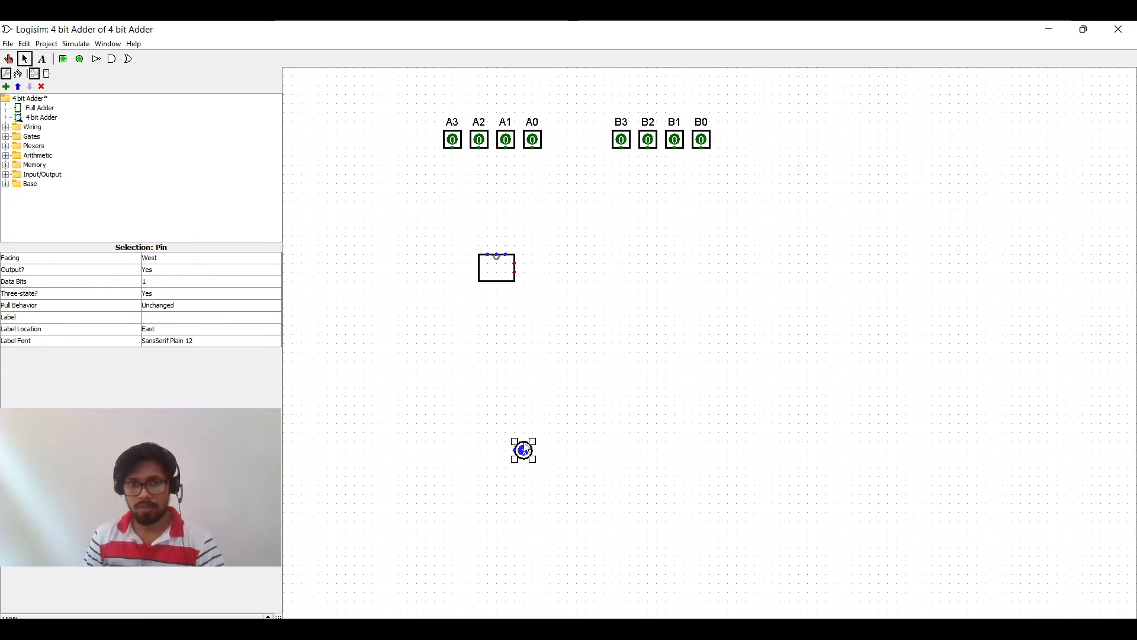
pyautogui.click(163, 262)
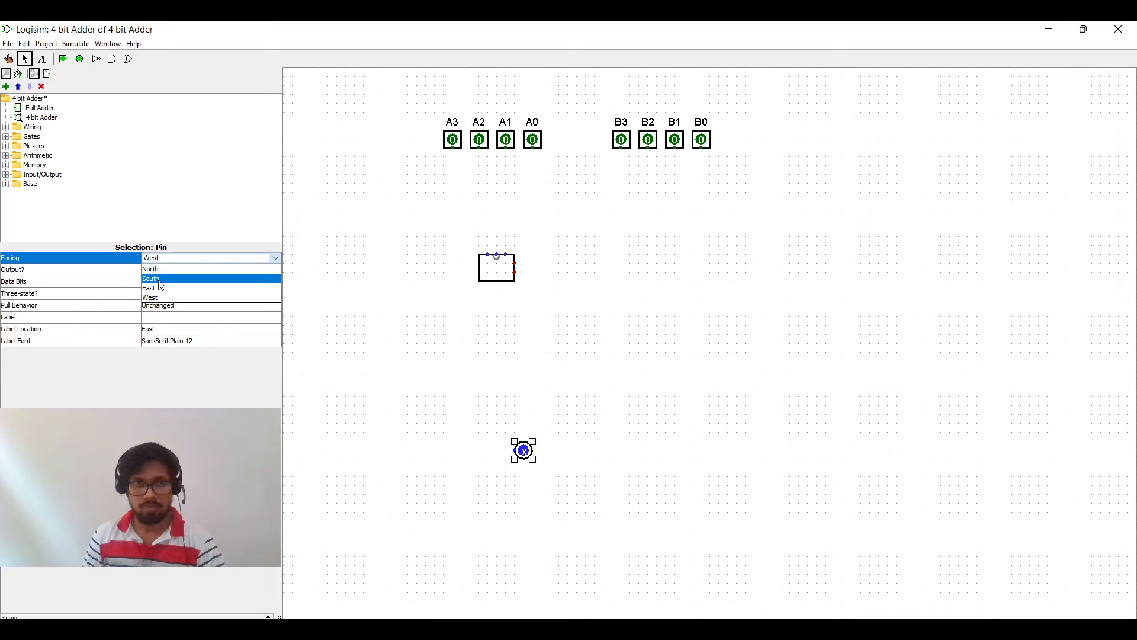
pyautogui.click(163, 272)
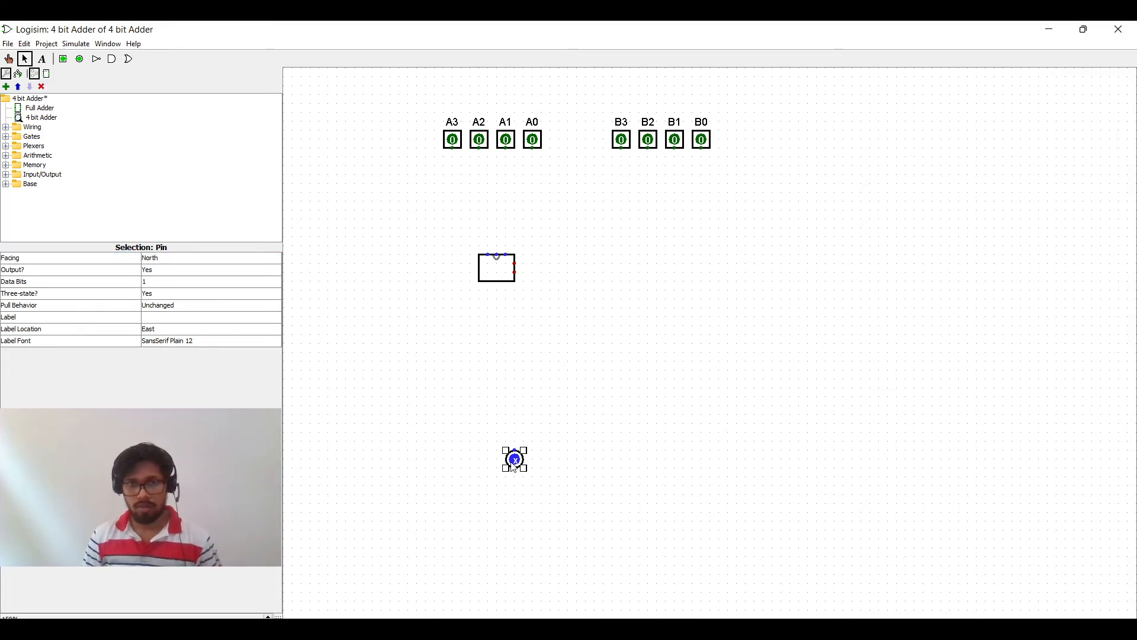
# Step: Duplicate the output pin into four output pins in a row
pyautogui.hotkey('ctrl', 'd')
pyautogui.moveTo(522, 469); pyautogui.dragTo(594, 459)
pyautogui.hotkey('ctrl', 'd')
pyautogui.hotkey('ctrl', 'd')
pyautogui.click(567, 483)
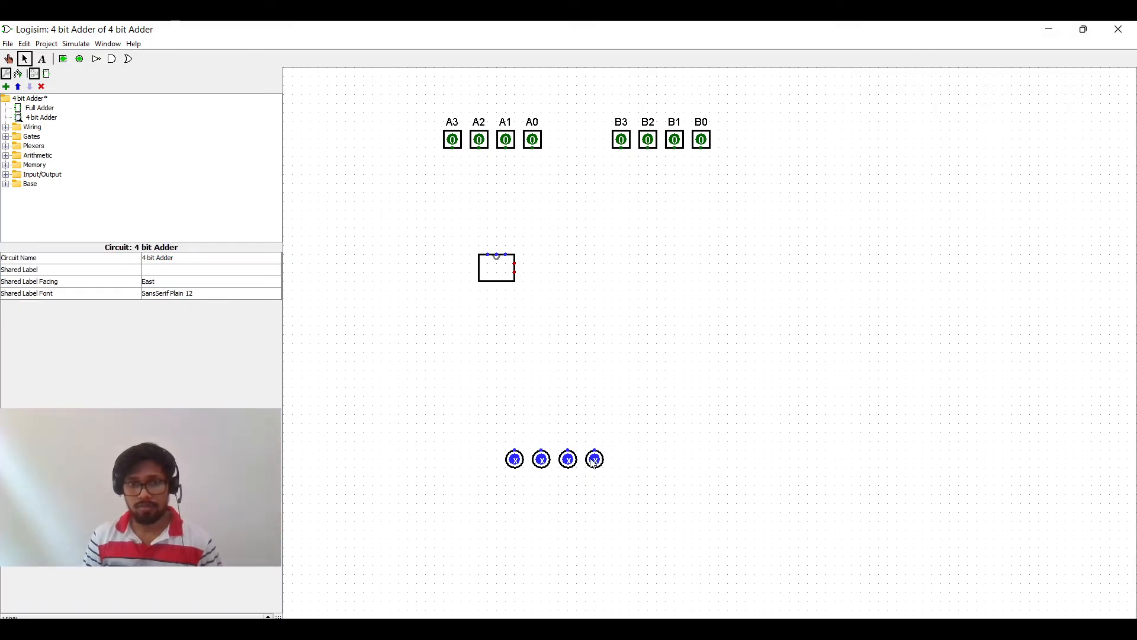
# Step: Label the rightmost output pin S0
pyautogui.click(589, 467)
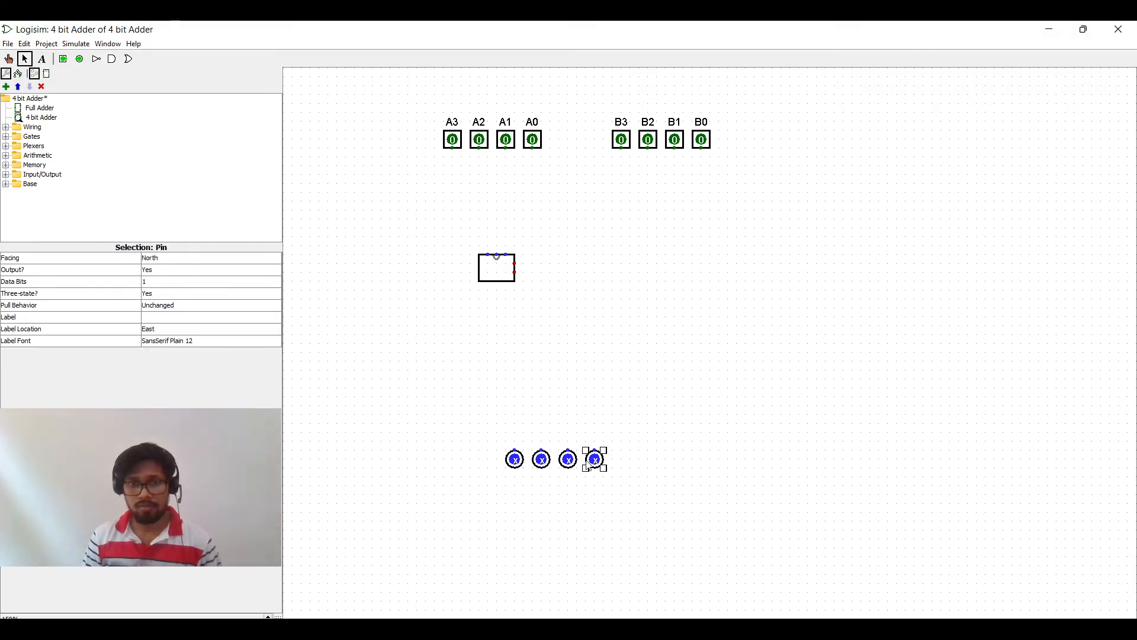
pyautogui.click(163, 318)
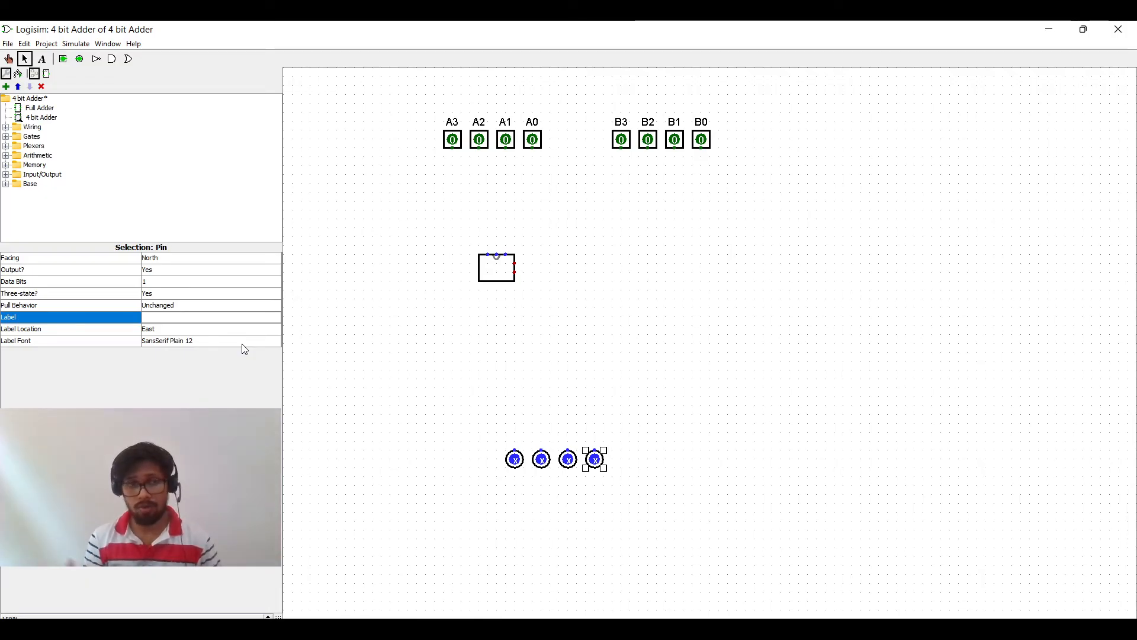
pyautogui.write('0')
pyautogui.press('Return')
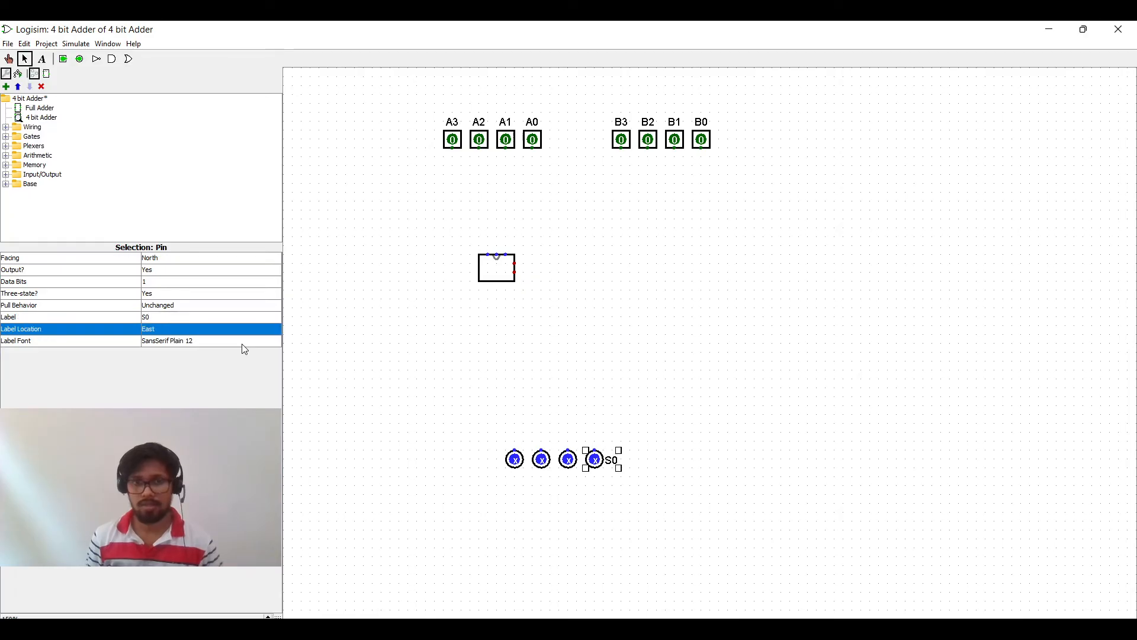
# Step: Select all four output pins and set their label location to South
pyautogui.click(629, 492)
pyautogui.moveTo(648, 489); pyautogui.dragTo(439, 410)
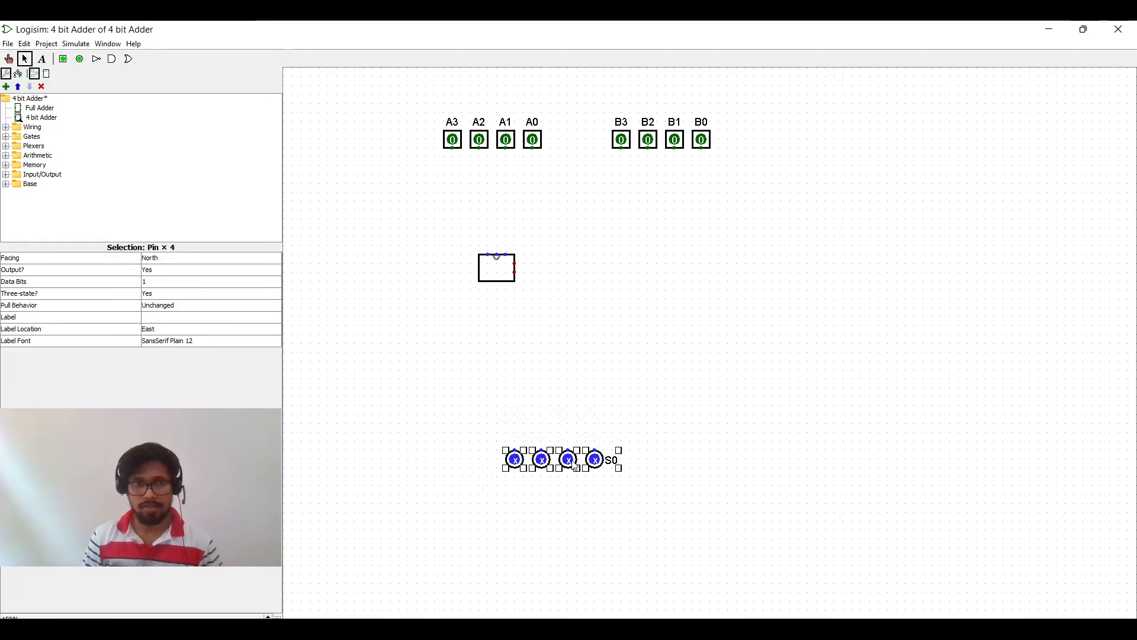
pyautogui.click(169, 334)
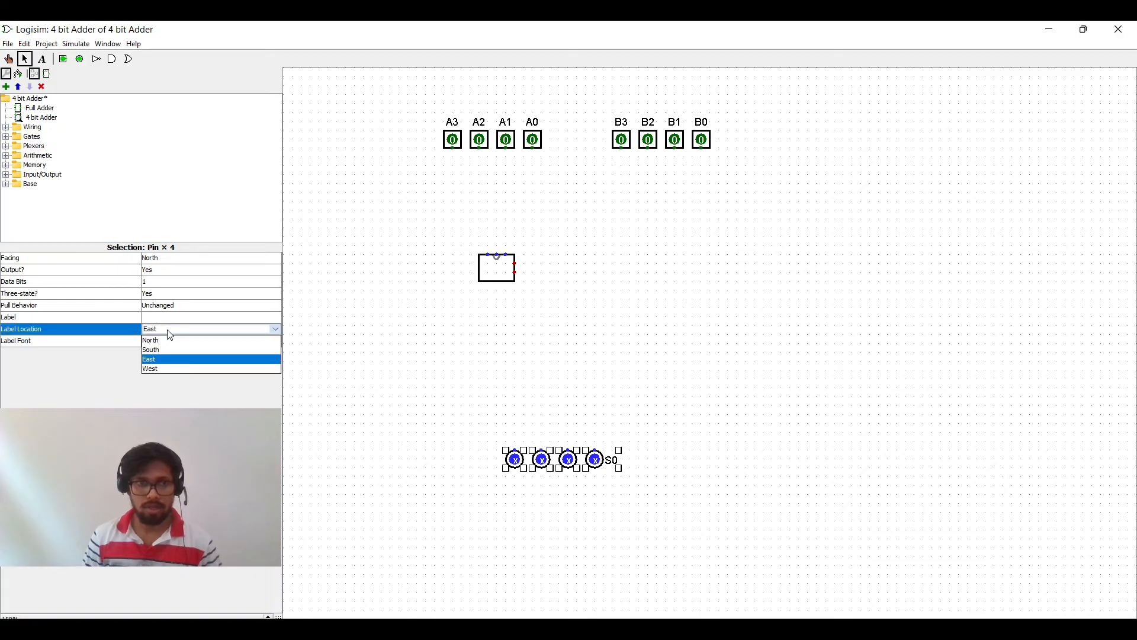
pyautogui.click(177, 350)
pyautogui.click(693, 494)
# Step: Label the second output pin from the right S1
pyautogui.click(571, 462)
pyautogui.click(120, 315)
pyautogui.write('S1')
pyautogui.press('Return')
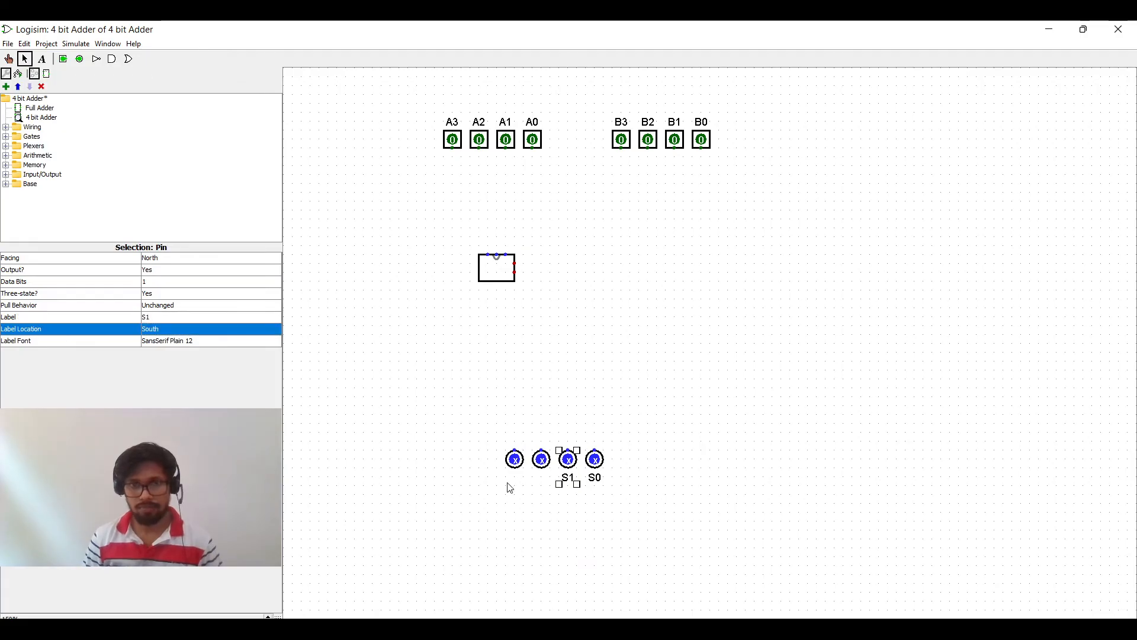
# Step: Label the third output pin from the right S2
pyautogui.click(541, 459)
pyautogui.click(181, 318)
pyautogui.write('S')
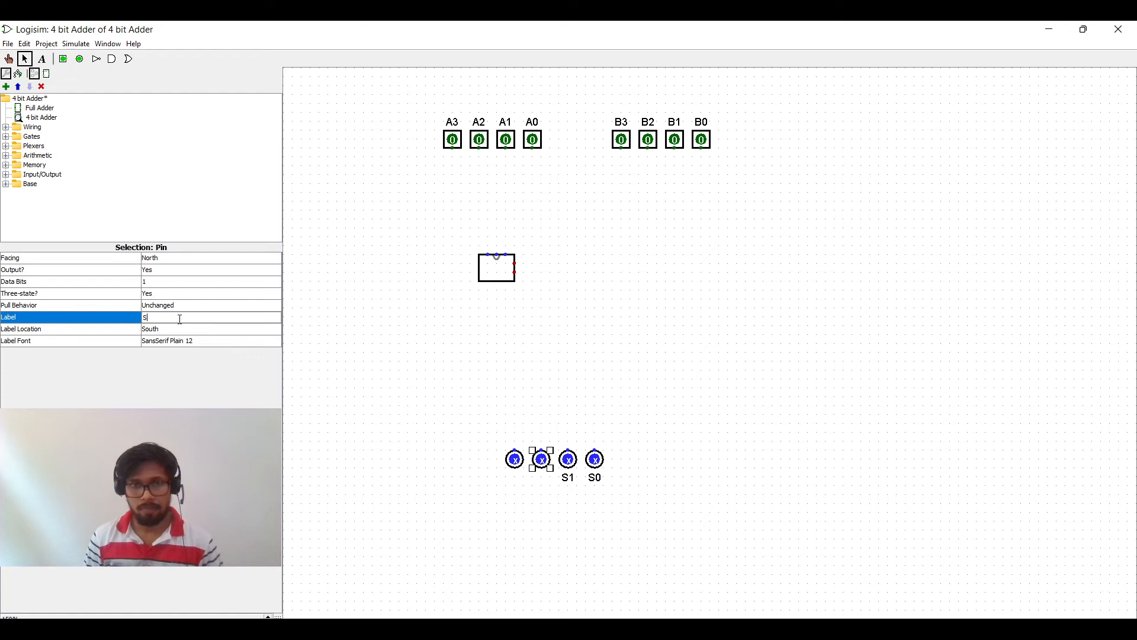
pyautogui.write('2')
pyautogui.press('Return')
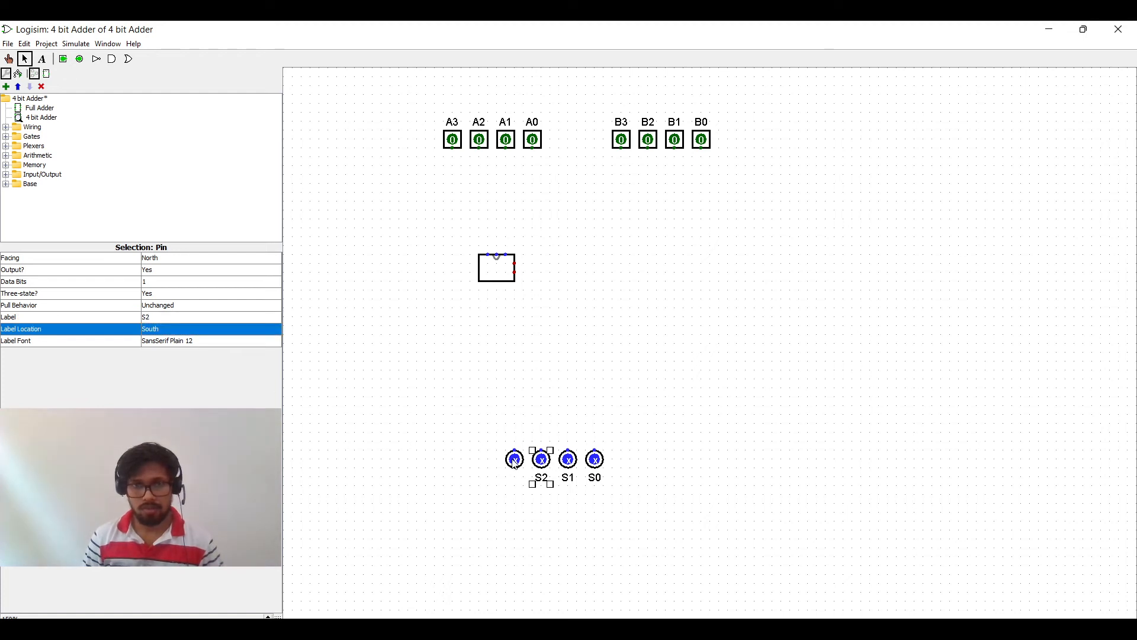
# Step: Label the leftmost output pin S3 and deselect it
pyautogui.click(515, 460)
pyautogui.click(184, 318)
pyautogui.write('S')
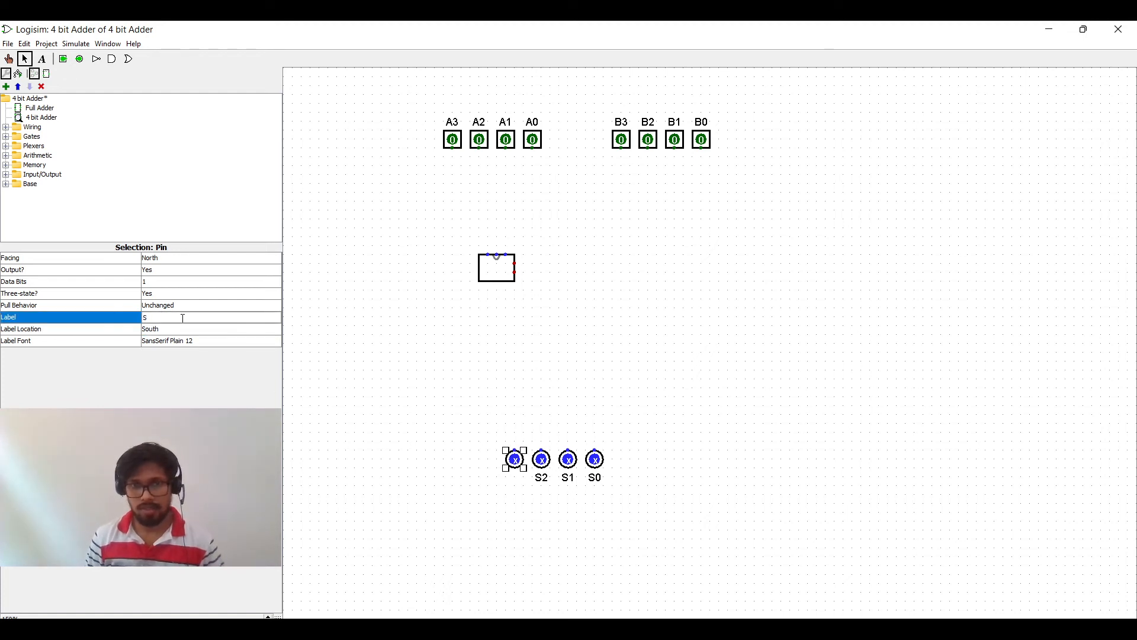
pyautogui.write('3')
pyautogui.press('Return')
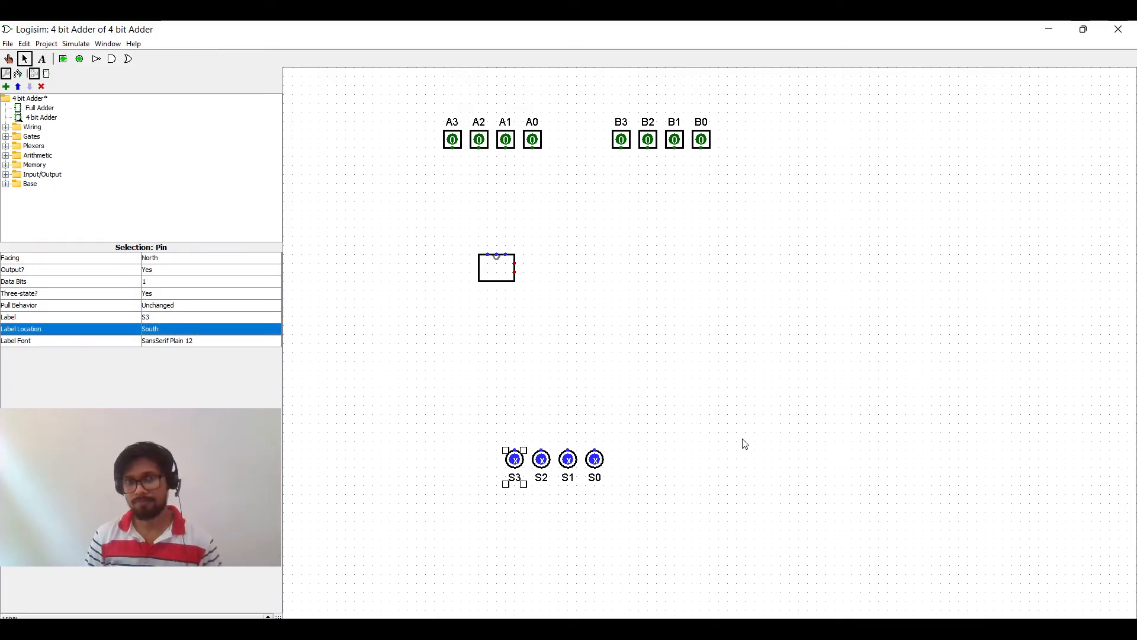
pyautogui.click(707, 408)
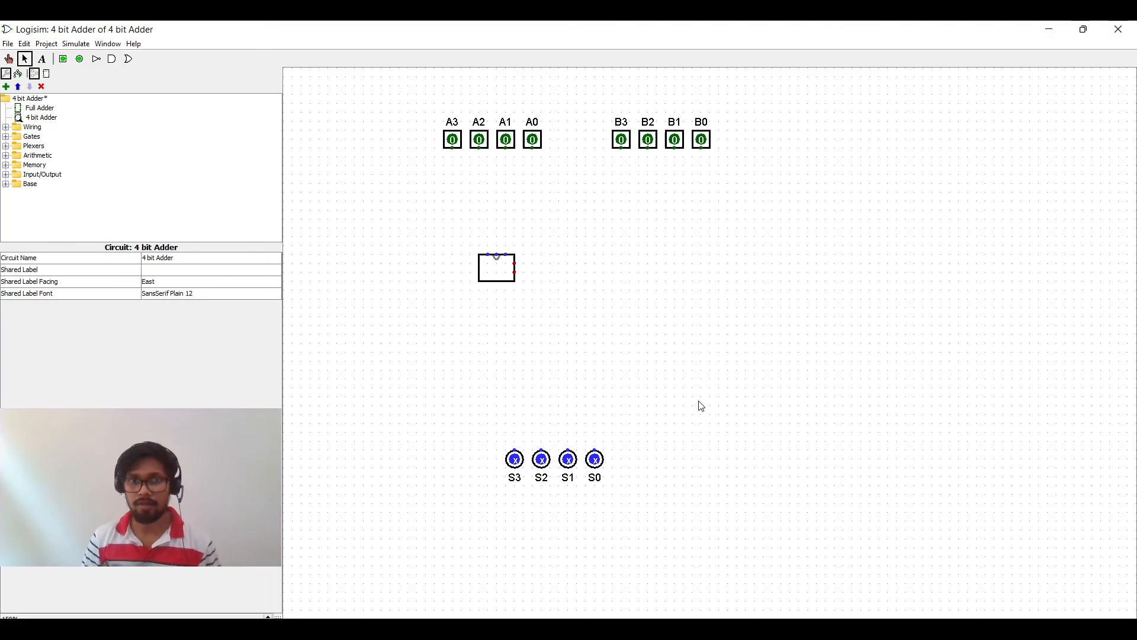
# Step: Move the existing full adder slightly up and to the left
pyautogui.click(497, 276)
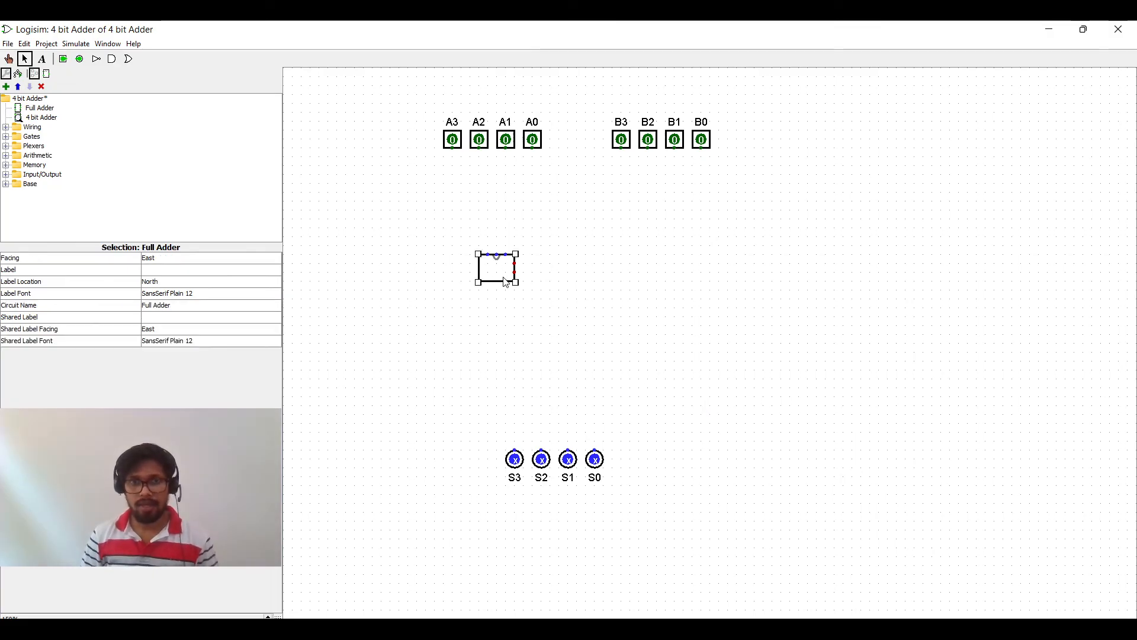
pyautogui.moveTo(498, 275)
pyautogui.mouseDown()
pyautogui.moveTo(487, 290)
pyautogui.moveTo(480, 282)
pyautogui.moveTo(569, 276)
pyautogui.moveTo(487, 285)
pyautogui.moveTo(481, 268)
pyautogui.mouseUp()
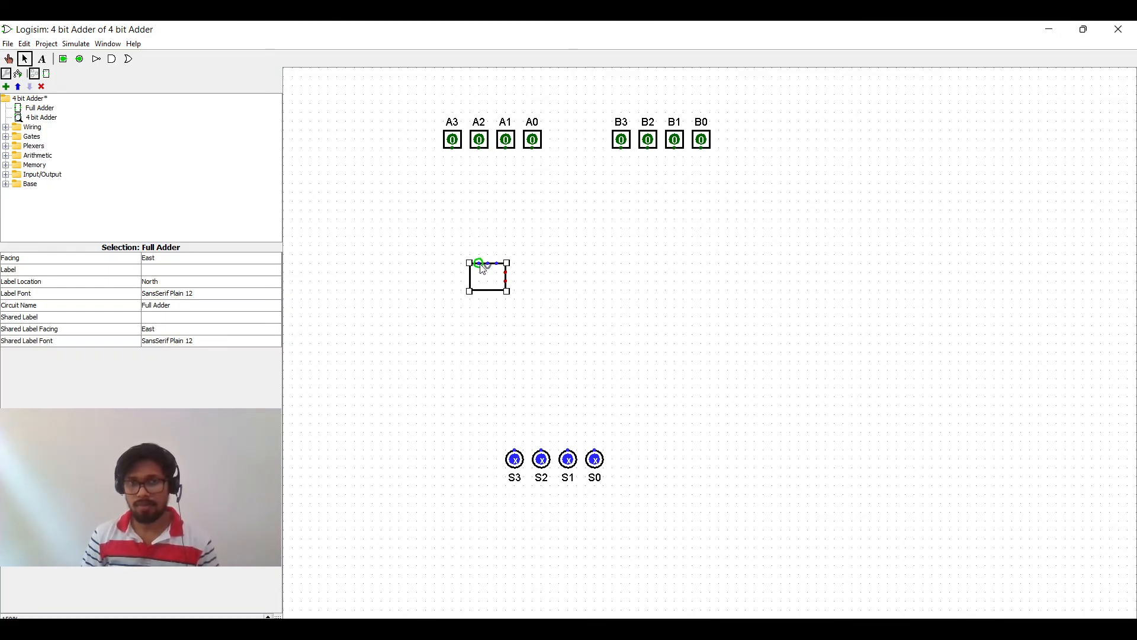
pyautogui.moveTo(481, 263)
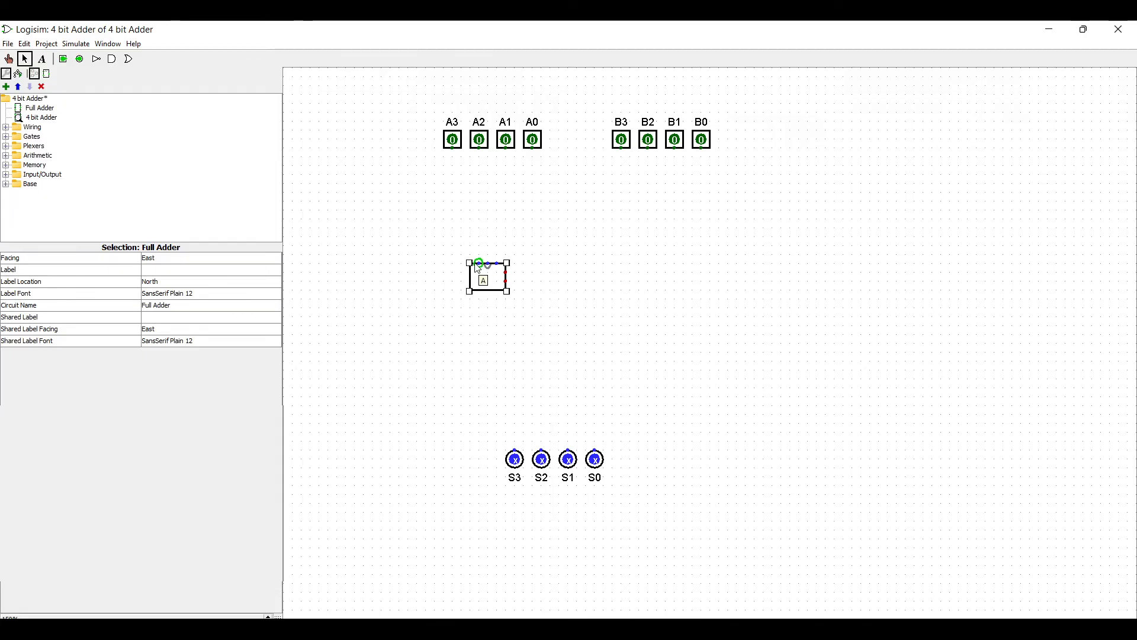
# Step: Place three more Full Adder subcircuit instances in a row to the right of the first one
pyautogui.click(39, 108)
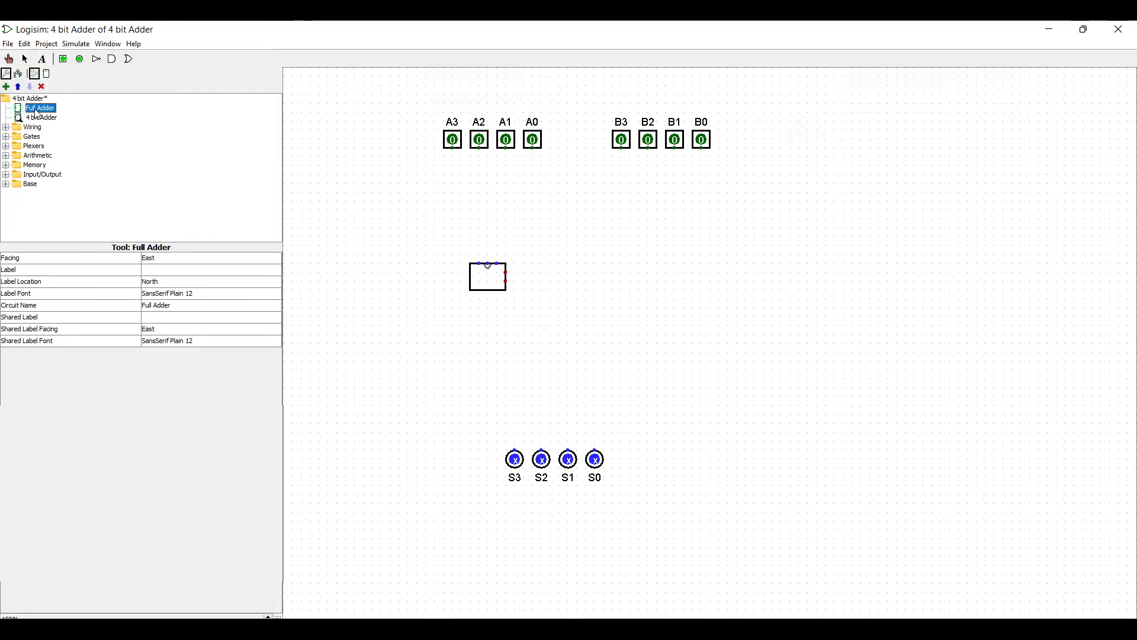
pyautogui.click(610, 270)
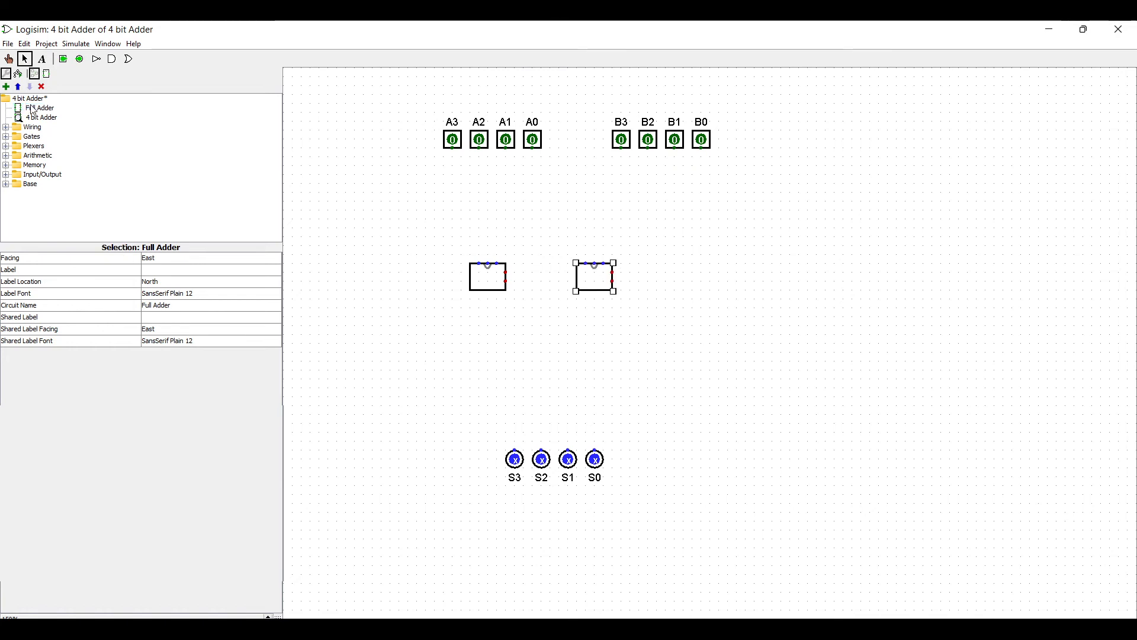
pyautogui.click(33, 109)
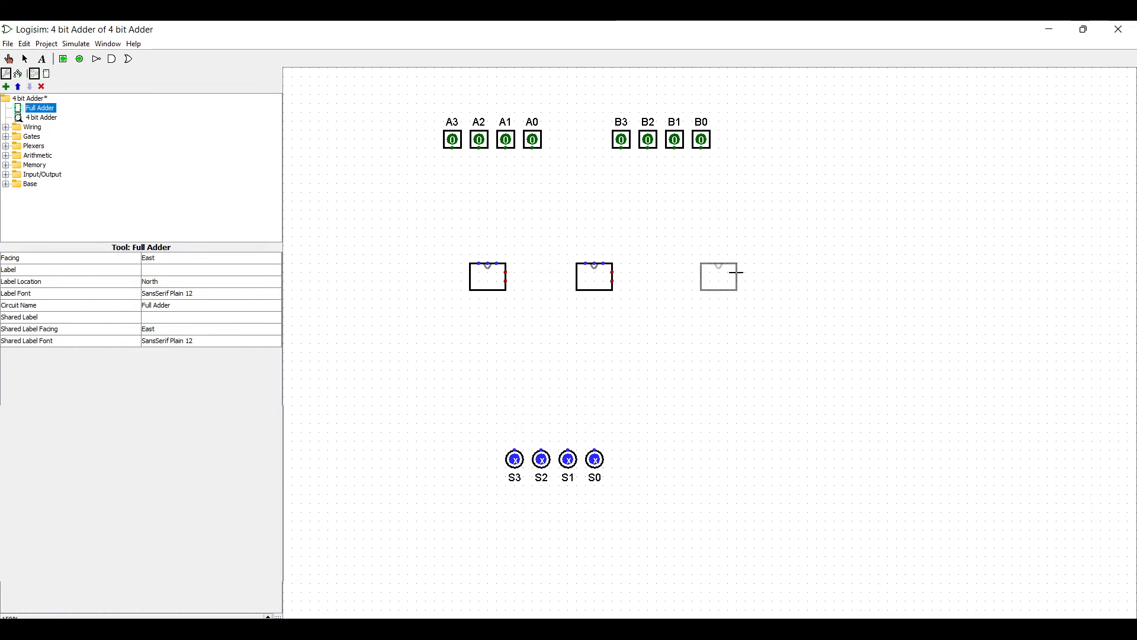
pyautogui.click(711, 268)
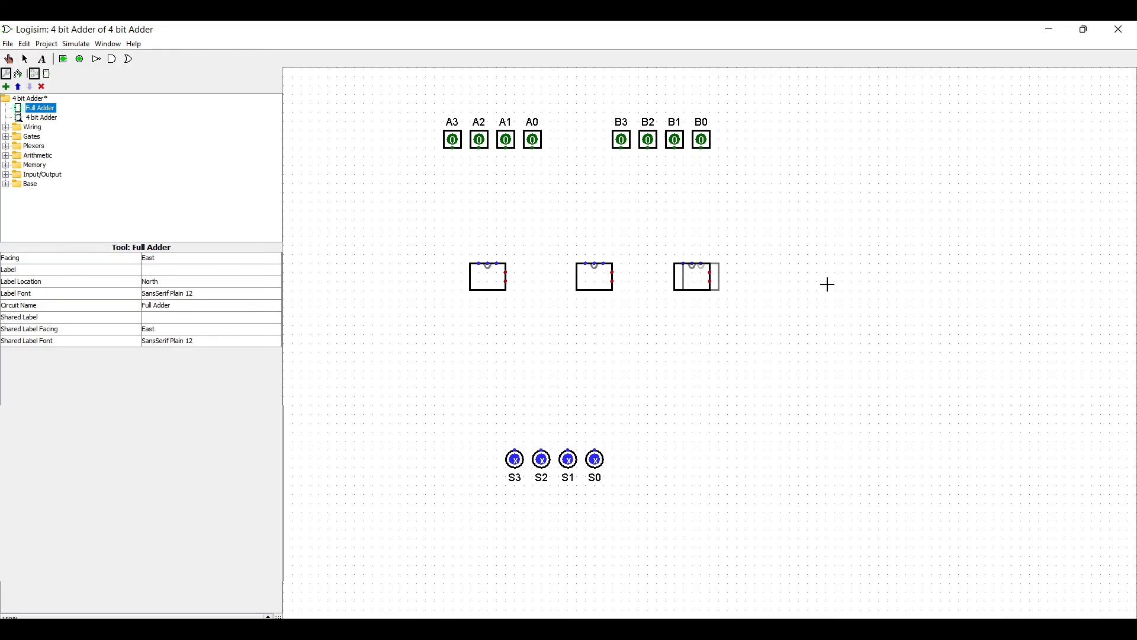
pyautogui.click(801, 274)
pyautogui.click(790, 384)
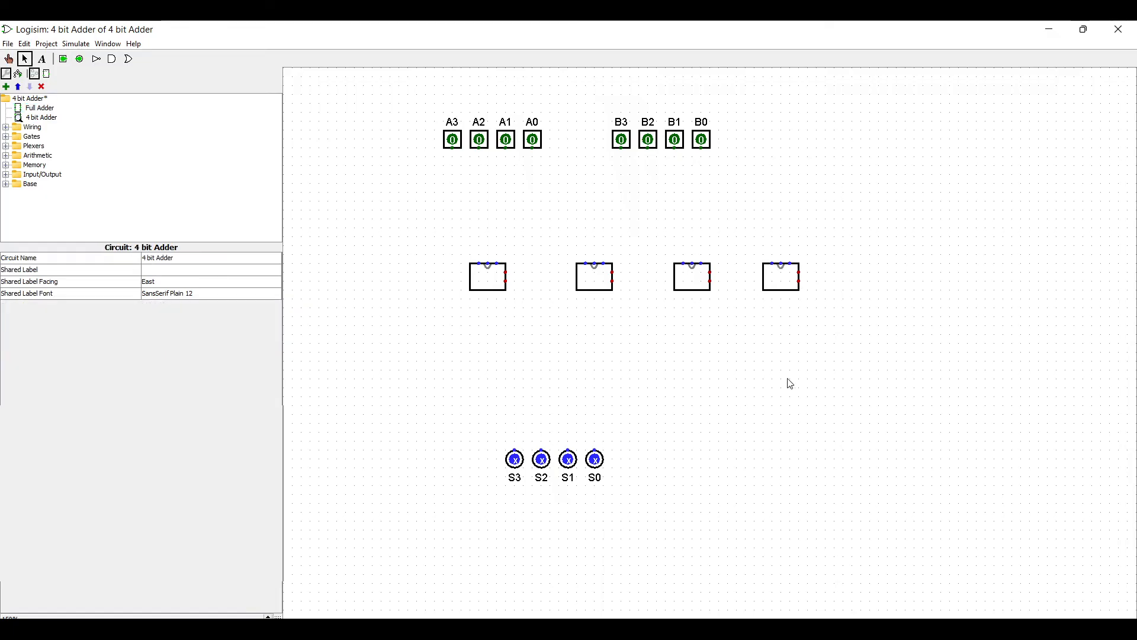
# Step: Rearrange the four full adders so they sit evenly spaced in one horizontal row
pyautogui.click(786, 278)
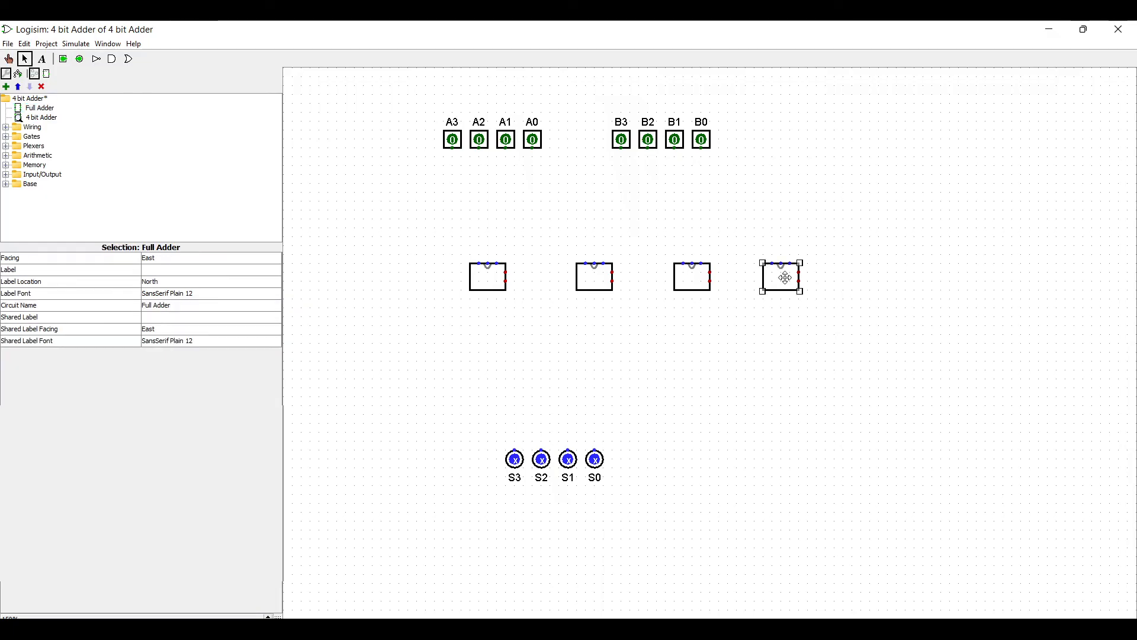
pyautogui.moveTo(598, 278); pyautogui.dragTo(570, 278)
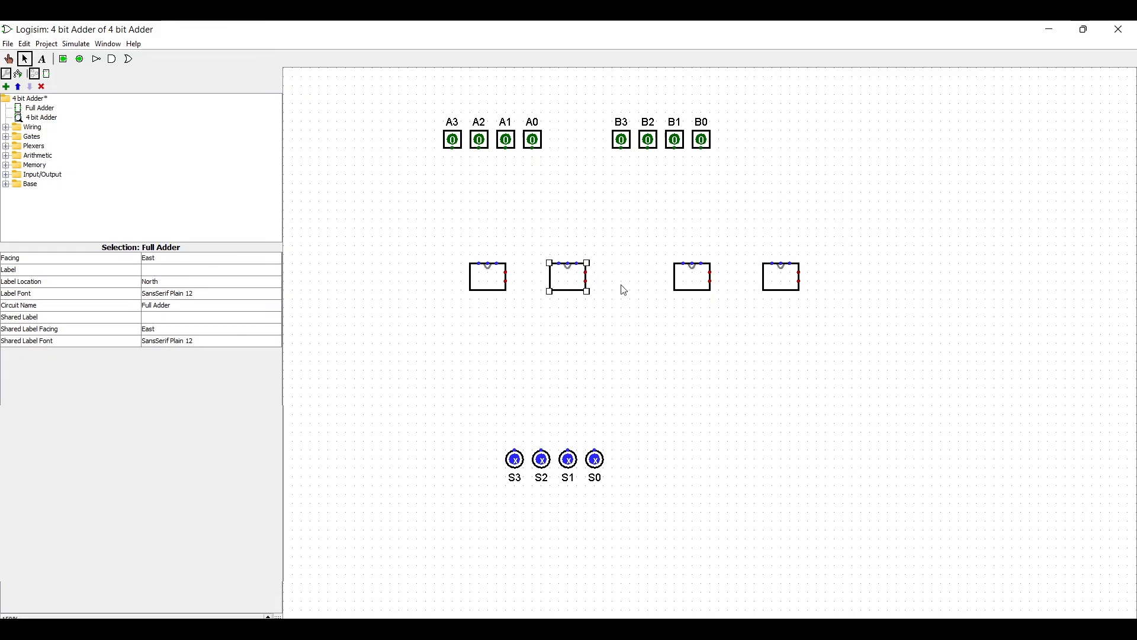
pyautogui.moveTo(699, 276); pyautogui.dragTo(663, 275)
pyautogui.moveTo(558, 276); pyautogui.dragTo(565, 283)
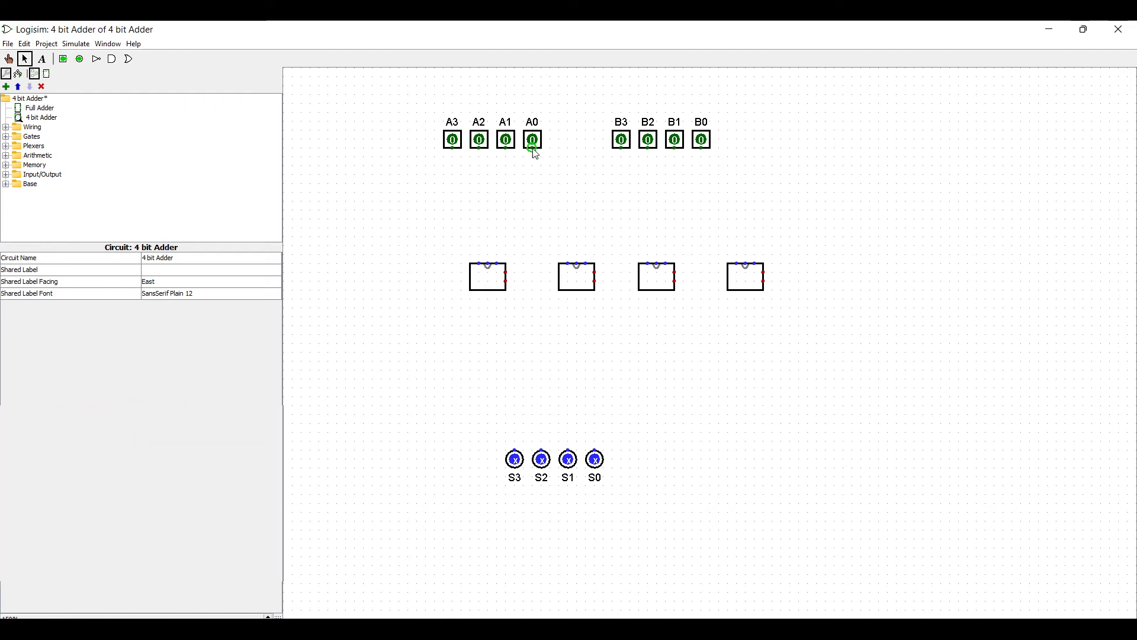
# Step: Wire A0 and B0 into the first full adder's inputs and its sum output to S0
pyautogui.moveTo(533, 149); pyautogui.dragTo(533, 212)
pyautogui.moveTo(533, 212); pyautogui.dragTo(499, 213)
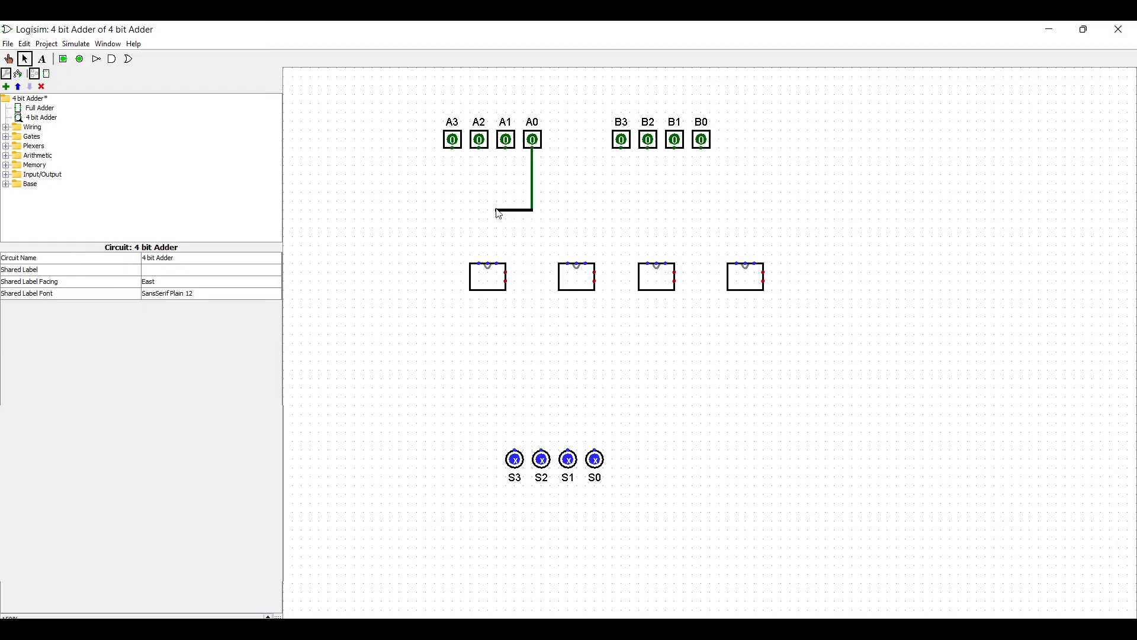
pyautogui.moveTo(499, 214); pyautogui.dragTo(483, 218)
pyautogui.moveTo(702, 149); pyautogui.dragTo(694, 224)
pyautogui.moveTo(694, 224); pyautogui.dragTo(487, 266)
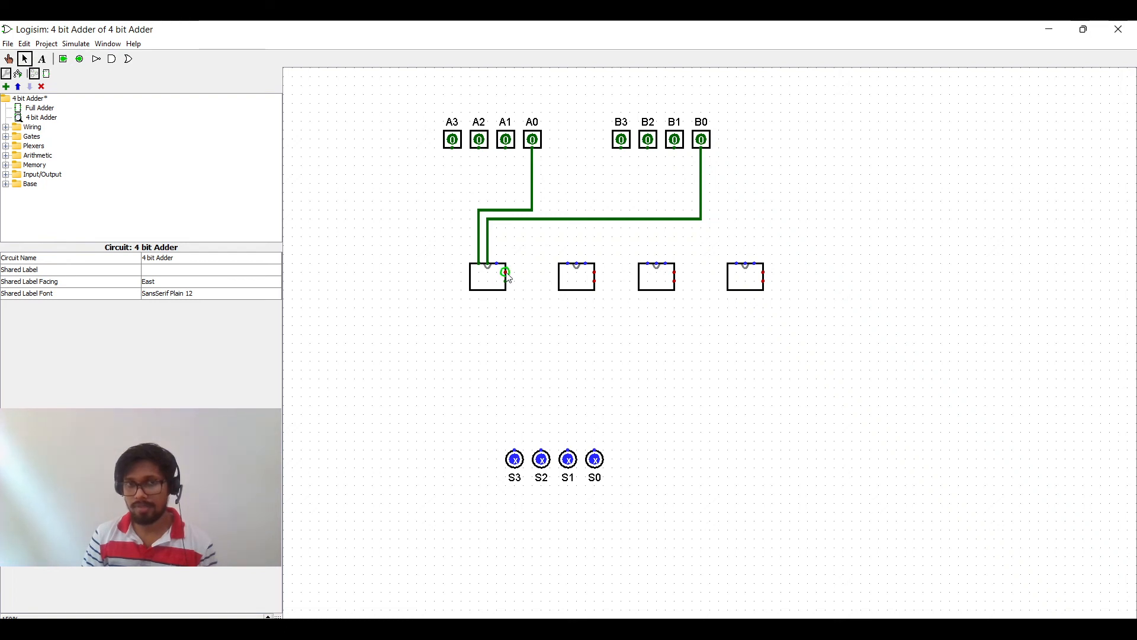
pyautogui.moveTo(506, 273)
pyautogui.mouseDown()
pyautogui.moveTo(533, 275)
pyautogui.moveTo(542, 431)
pyautogui.moveTo(541, 406)
pyautogui.moveTo(604, 414)
pyautogui.moveTo(595, 453)
pyautogui.mouseUp()
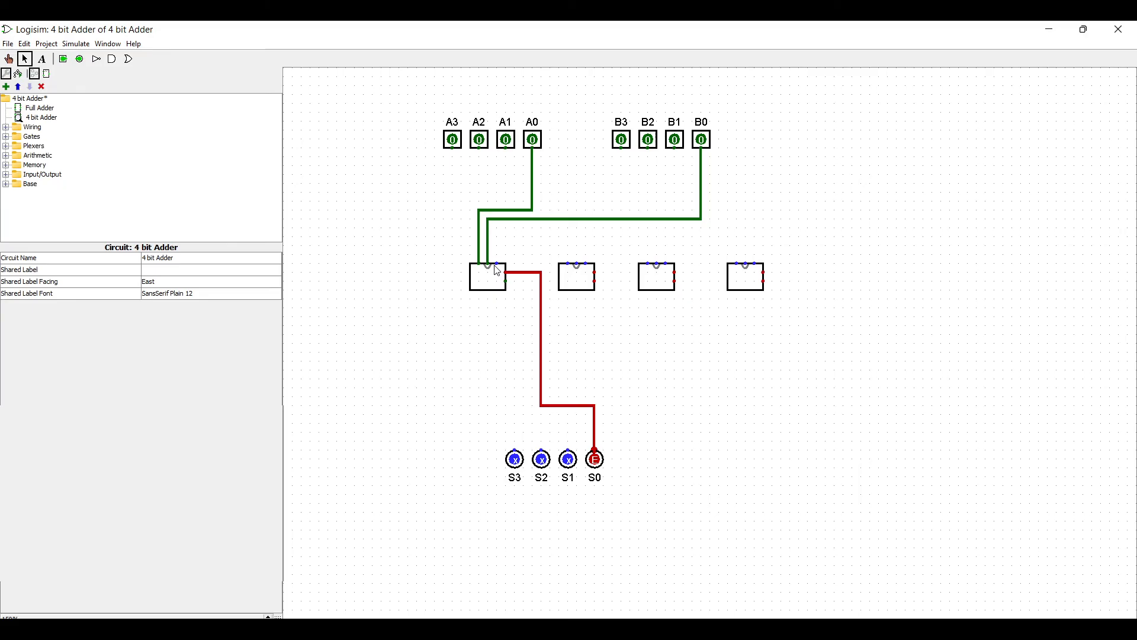
# Step: Add an input pin labelled Carry Input wired to the first full adder's carry input
pyautogui.moveTo(498, 267); pyautogui.dragTo(388, 237)
pyautogui.click(63, 60)
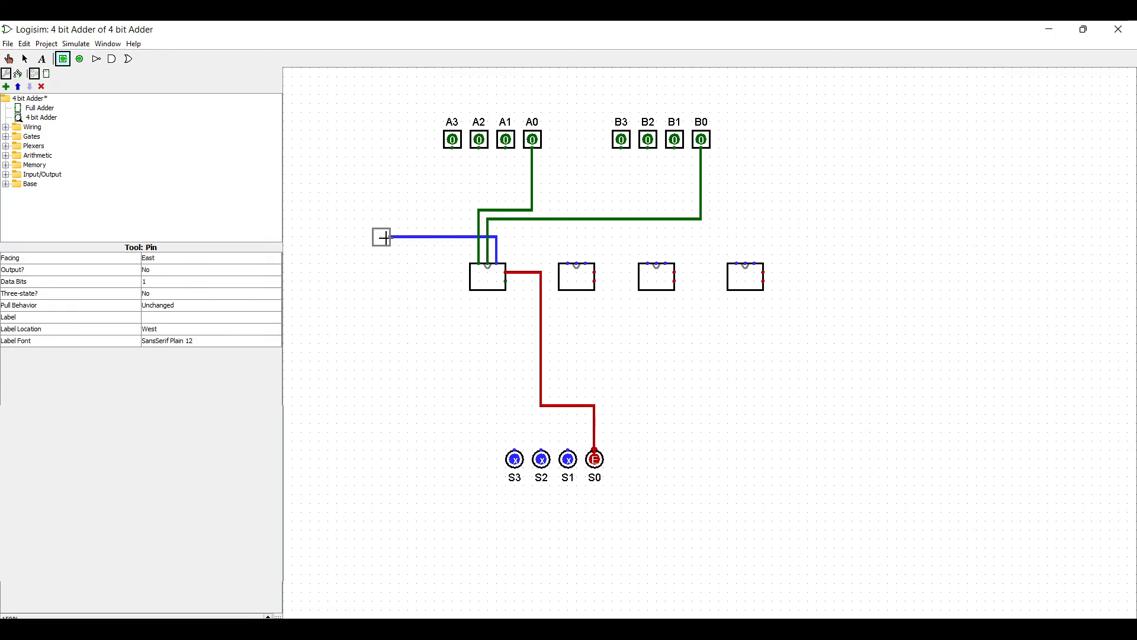
pyautogui.click(386, 237)
pyautogui.click(176, 313)
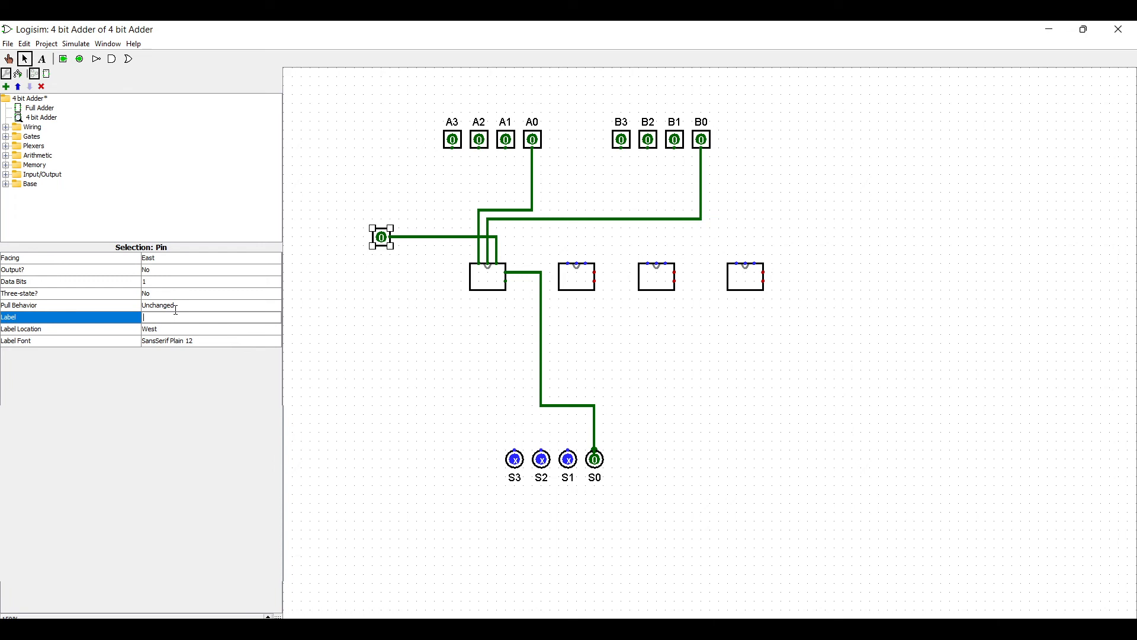
pyautogui.write('Carry Input')
pyautogui.press('Return')
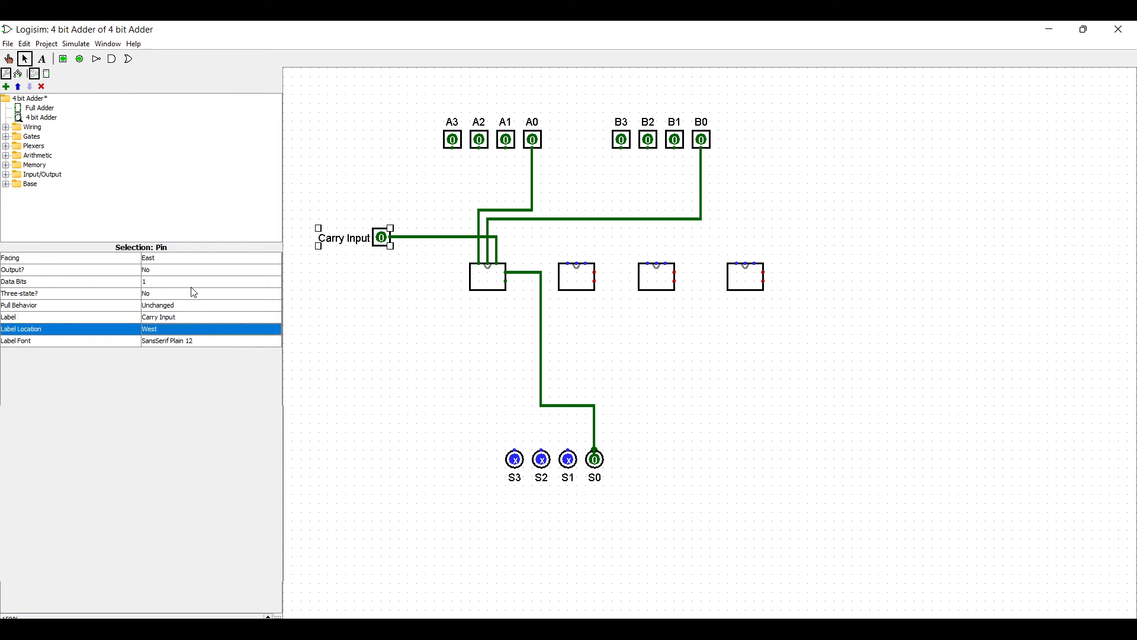
pyautogui.click(408, 253)
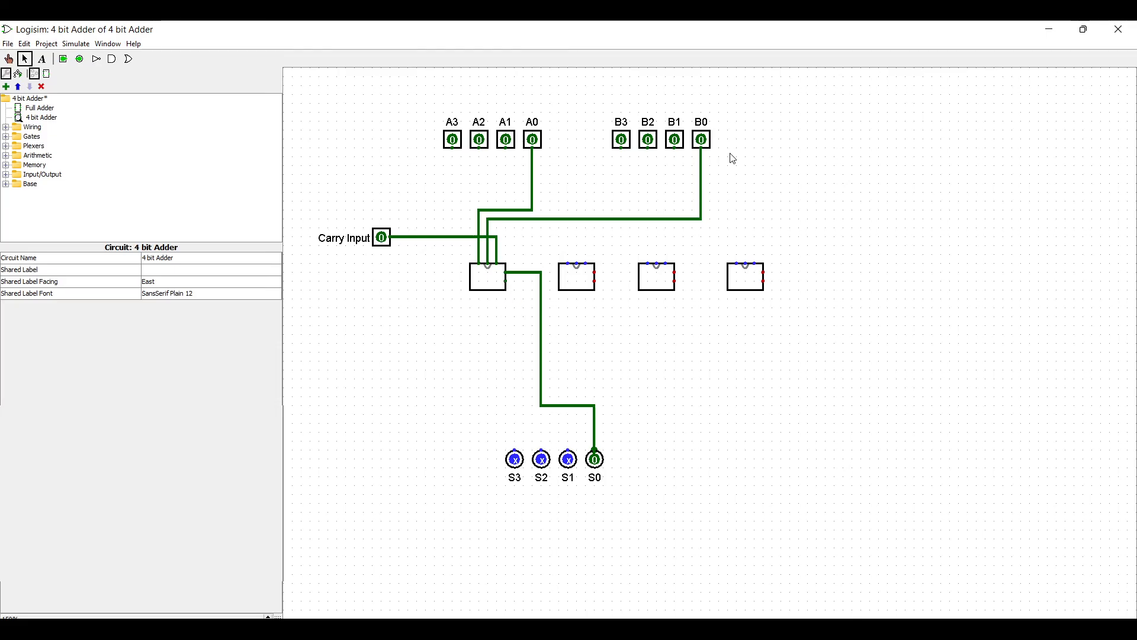
# Step: Wire the first adder's carry out, A1 and B1 into the second full adder, and its sum to S1
pyautogui.moveTo(508, 282)
pyautogui.mouseDown()
pyautogui.moveTo(528, 290)
pyautogui.moveTo(540, 243)
pyautogui.moveTo(591, 245)
pyautogui.moveTo(590, 264)
pyautogui.moveTo(590, 243)
pyautogui.mouseUp()
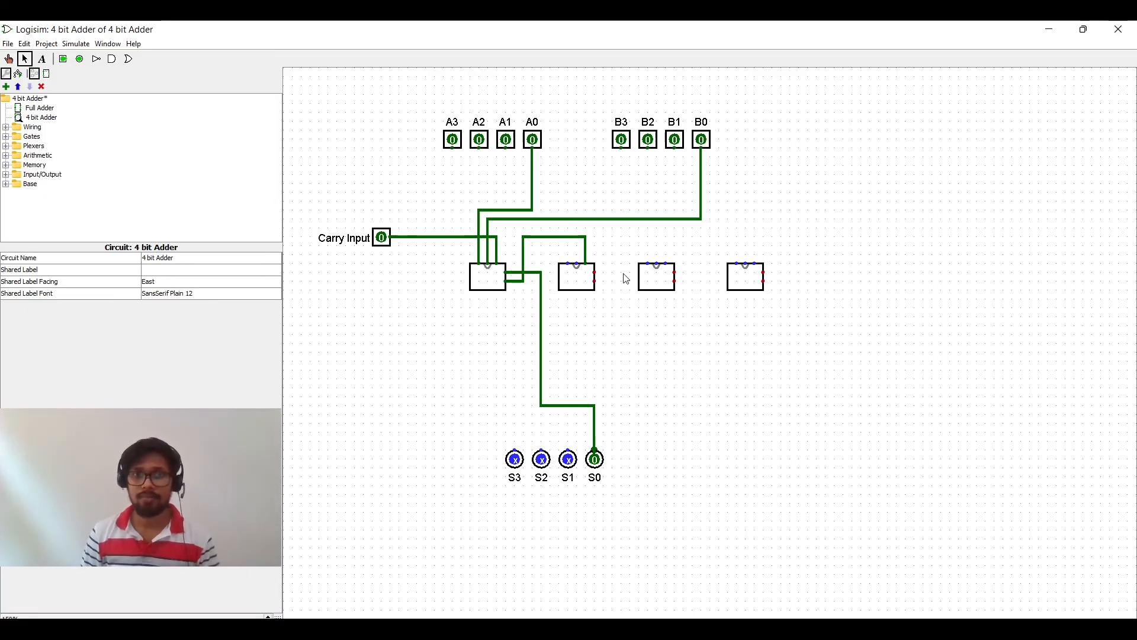
pyautogui.click(574, 285)
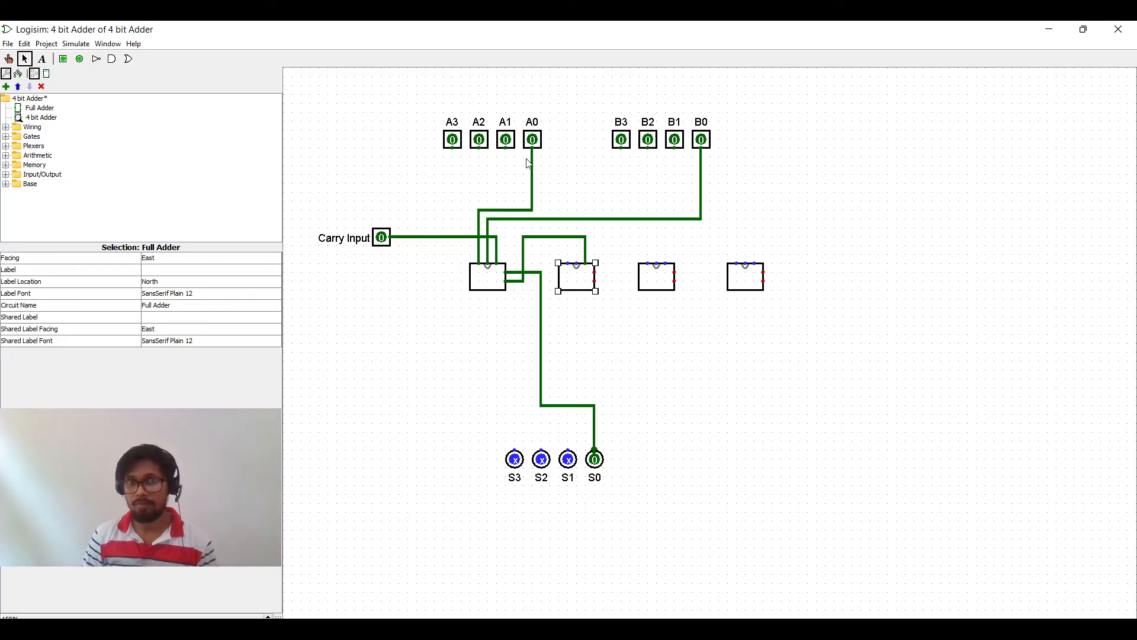
pyautogui.moveTo(506, 149); pyautogui.dragTo(564, 186)
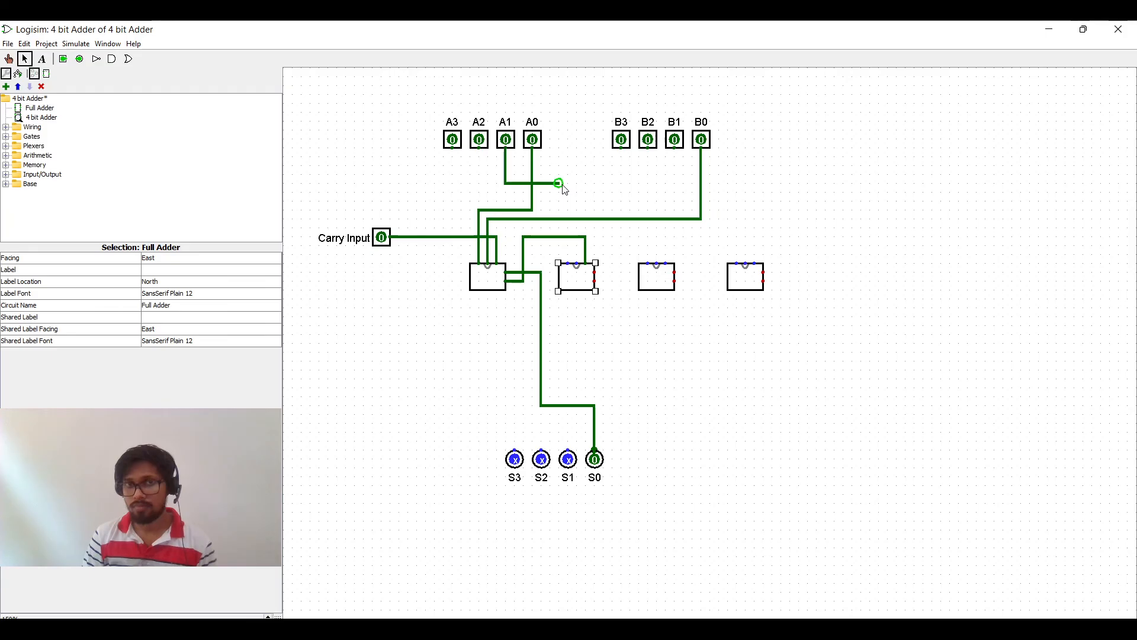
pyautogui.moveTo(567, 262); pyautogui.dragTo(567, 184)
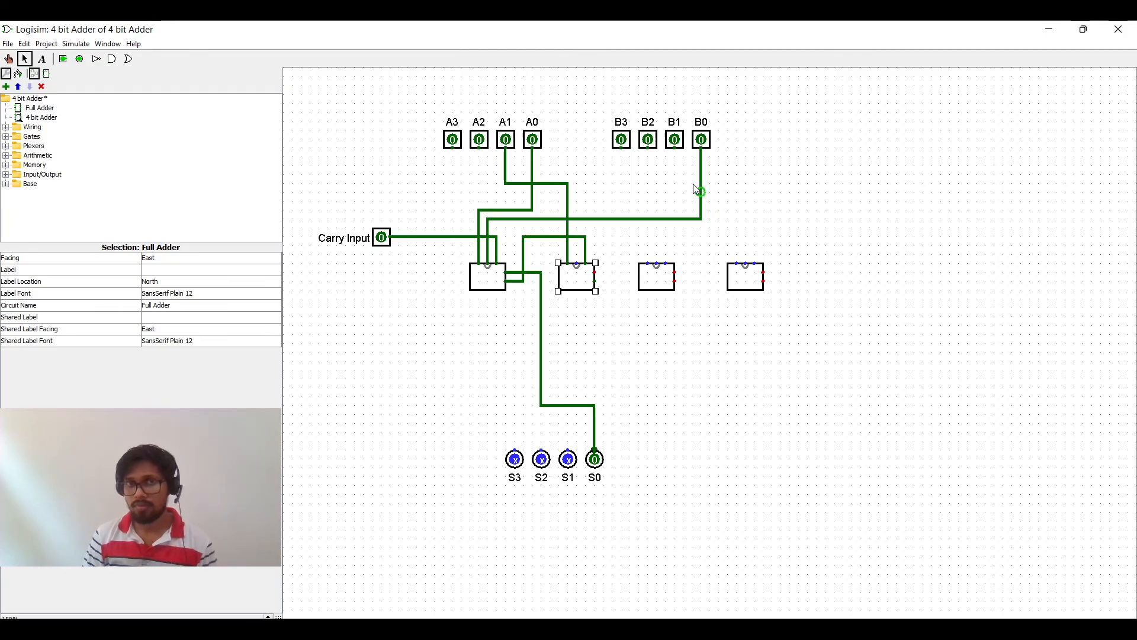
pyautogui.moveTo(675, 149); pyautogui.dragTo(578, 265)
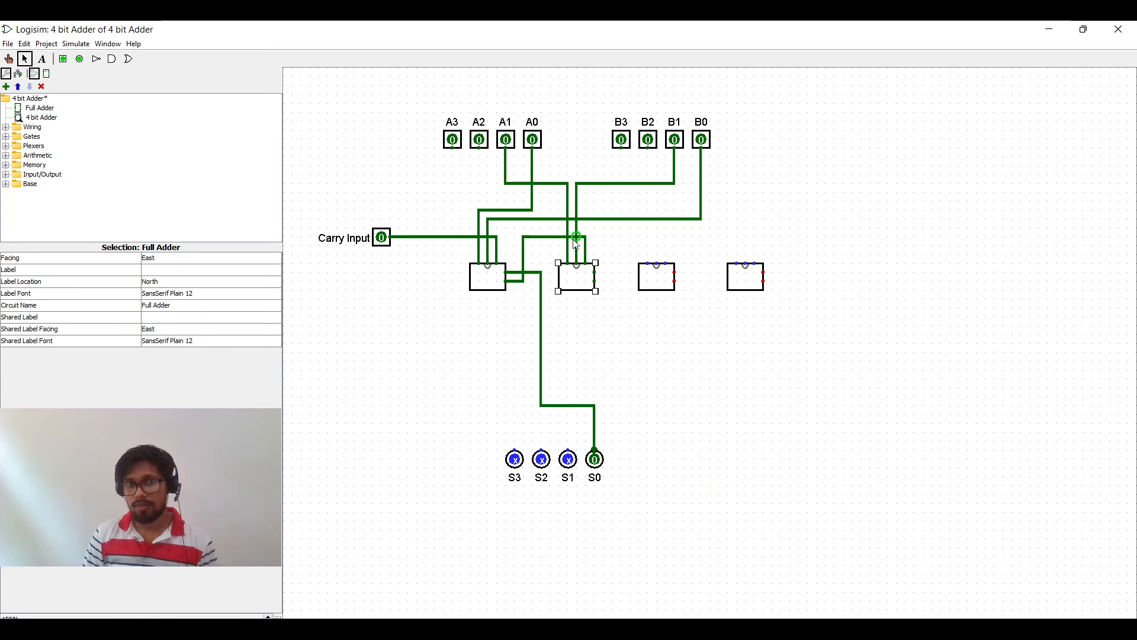
pyautogui.moveTo(595, 273); pyautogui.dragTo(568, 457)
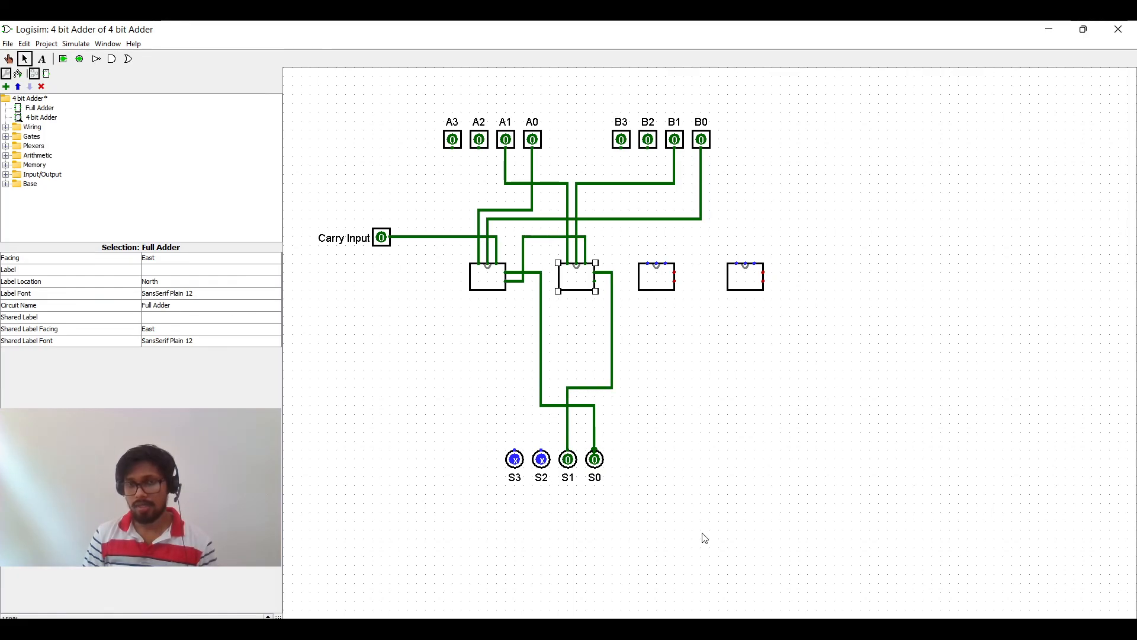
pyautogui.click(720, 388)
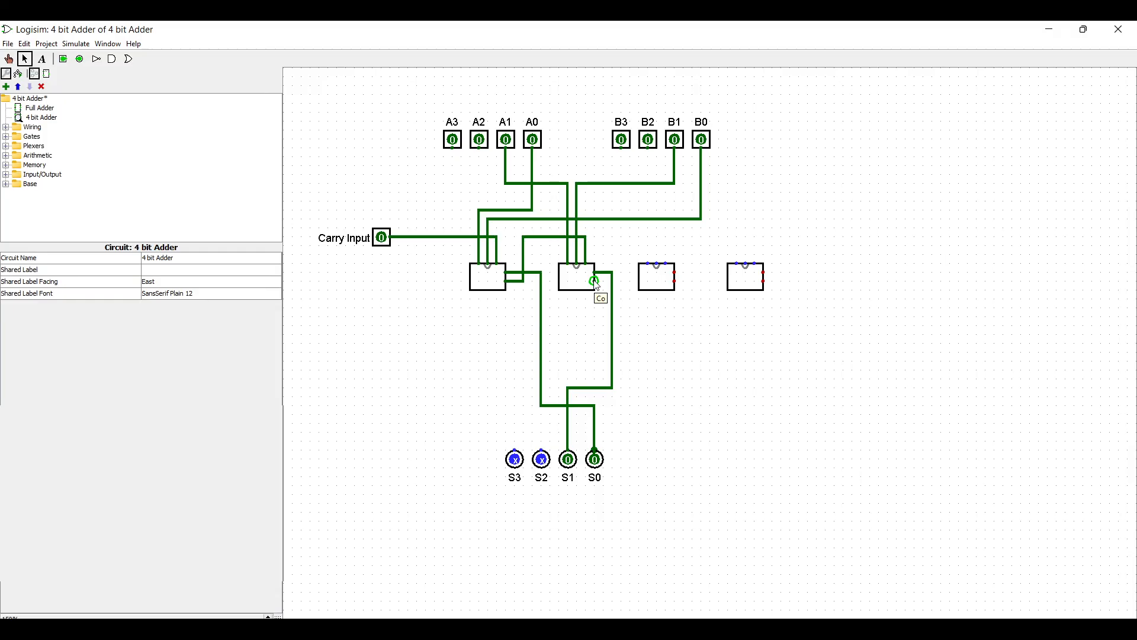
# Step: Connect the second full adder's carry output to the third full adder's carry input
pyautogui.moveTo(595, 282); pyautogui.dragTo(627, 245)
pyautogui.moveTo(626, 245); pyautogui.dragTo(672, 245)
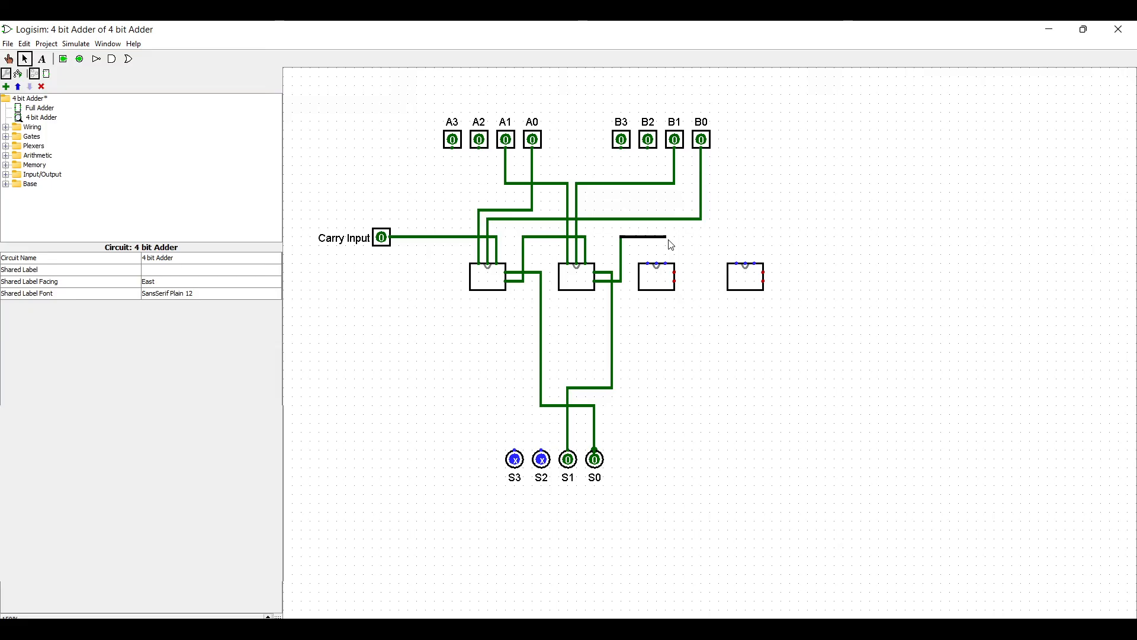
pyautogui.moveTo(673, 245); pyautogui.dragTo(668, 264)
# Step: Wire A2 and B2 into the third full adder, shifting the new wires down to avoid overlaps
pyautogui.moveTo(480, 148); pyautogui.dragTo(632, 184)
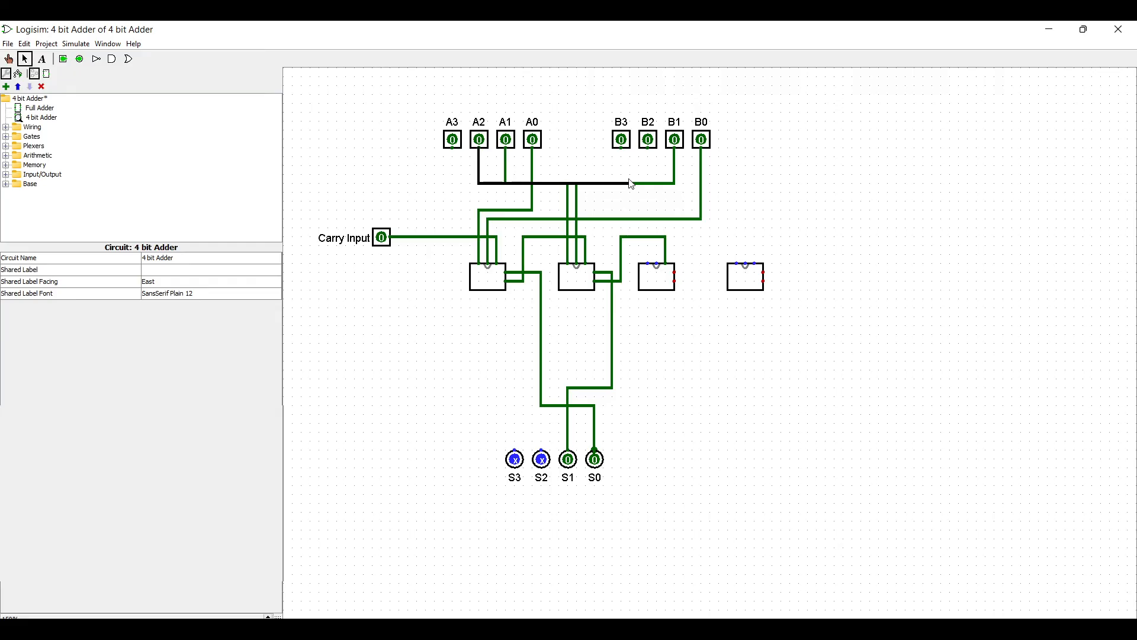
pyautogui.moveTo(631, 184); pyautogui.dragTo(640, 175)
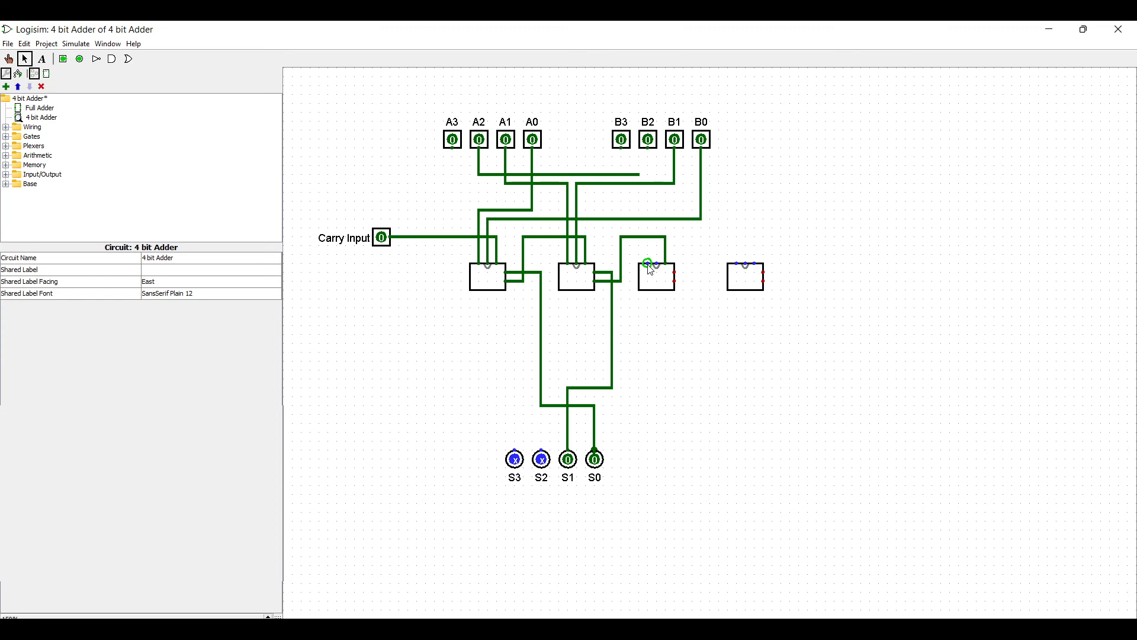
pyautogui.moveTo(649, 265); pyautogui.dragTo(649, 151)
pyautogui.moveTo(660, 257); pyautogui.dragTo(658, 166)
pyautogui.moveTo(443, 157); pyautogui.dragTo(750, 207)
pyautogui.moveTo(602, 181); pyautogui.dragTo(603, 199)
pyautogui.click(799, 203)
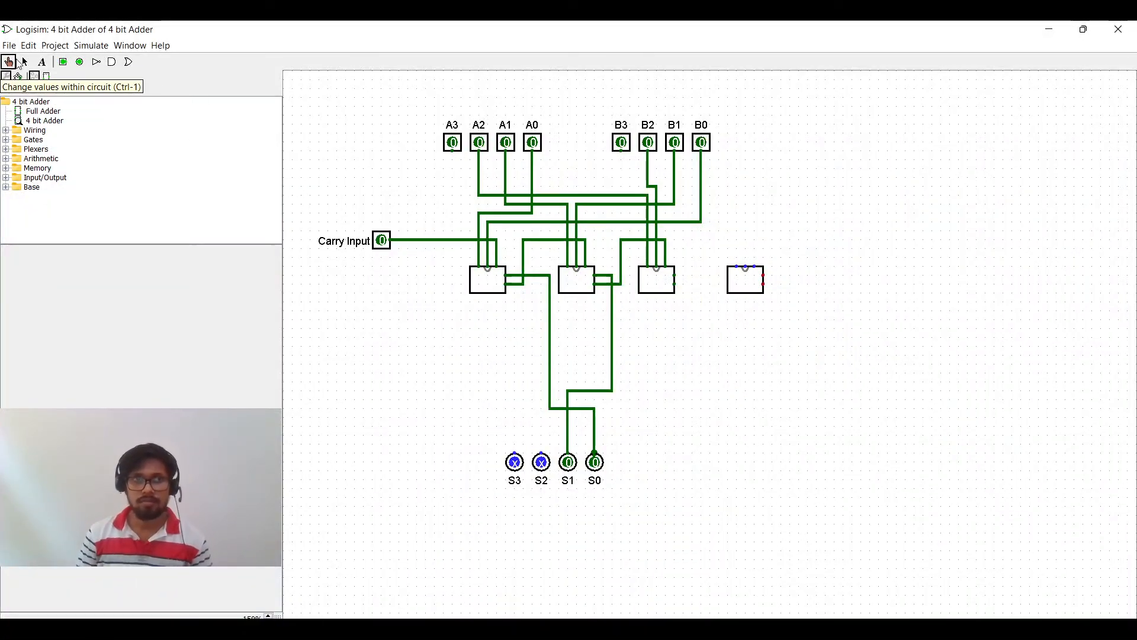
# Step: Connect the third full adder's sum output to the S2 output pin
pyautogui.click(24, 61)
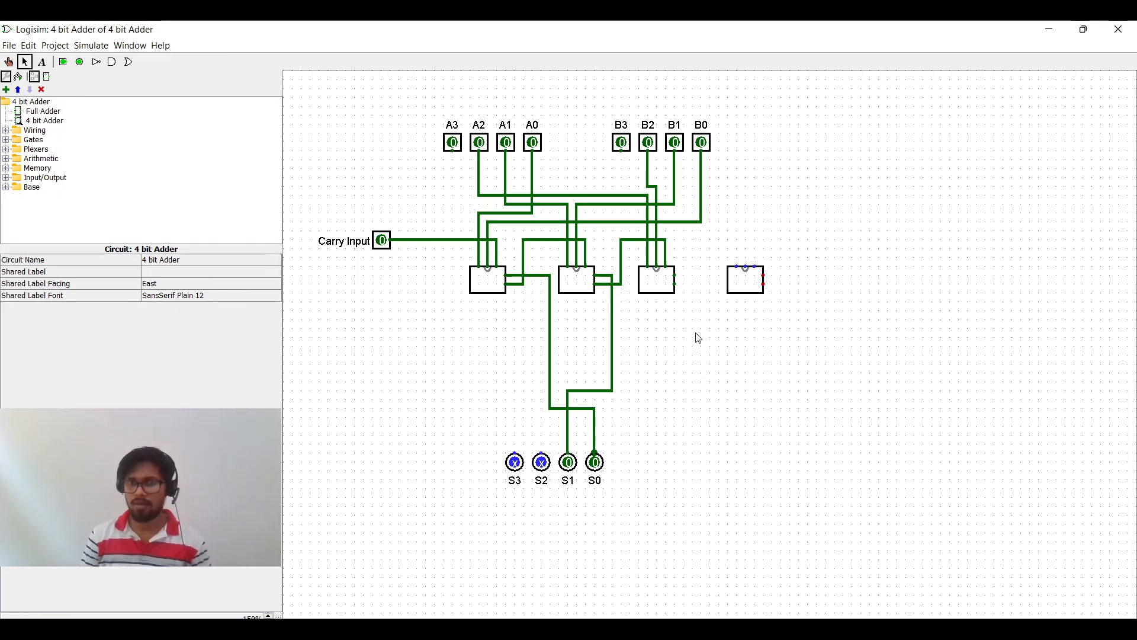
pyautogui.click(660, 292)
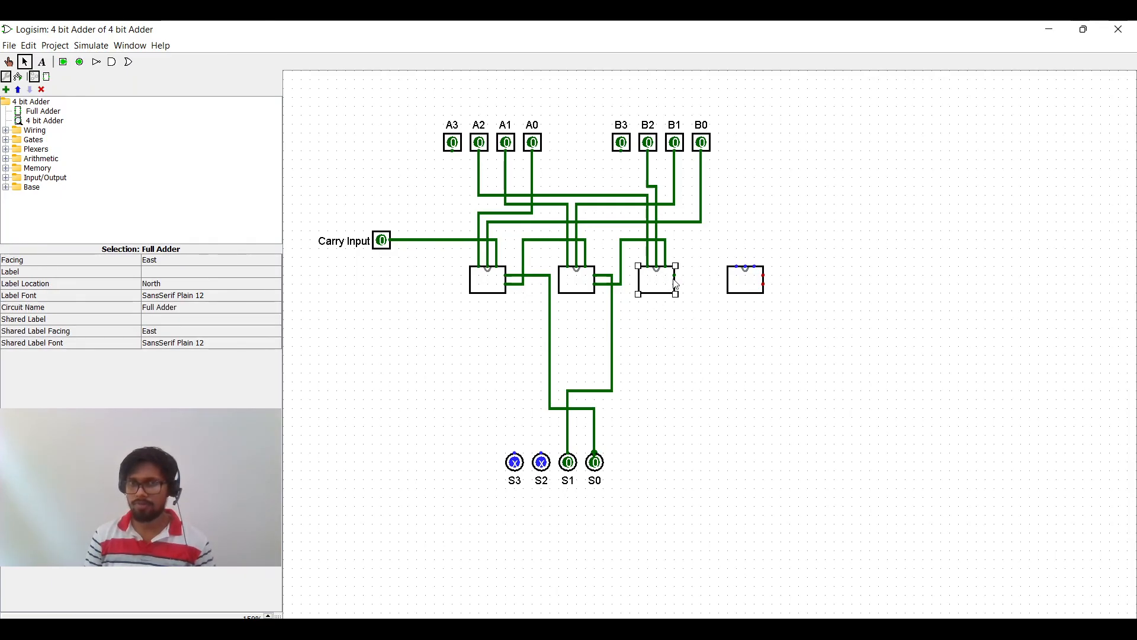
pyautogui.moveTo(677, 282); pyautogui.dragTo(542, 462)
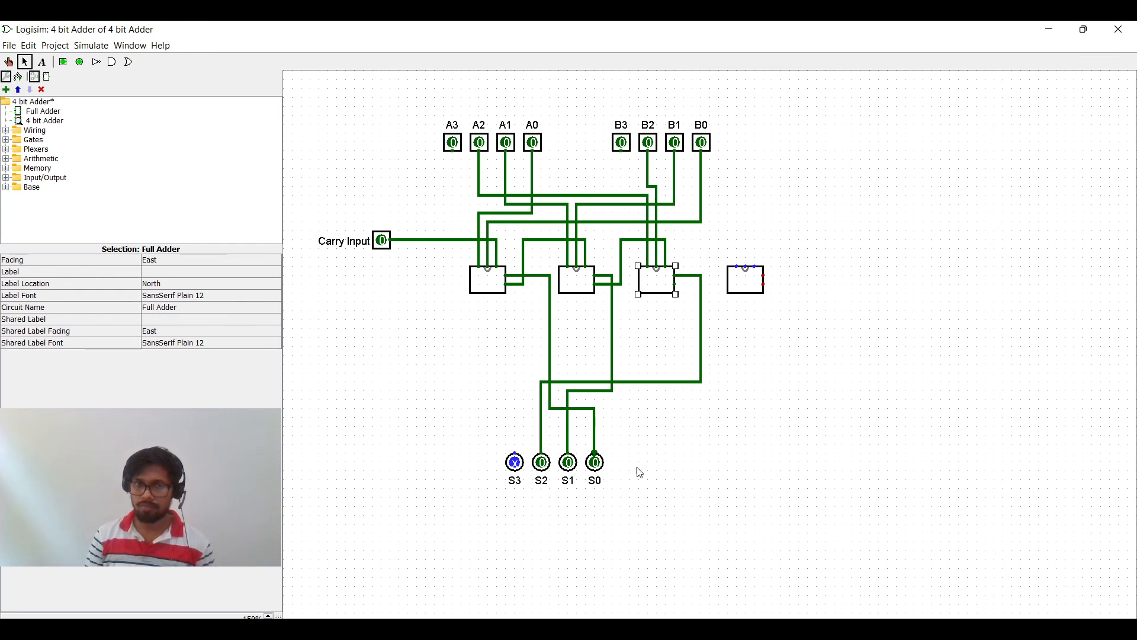
pyautogui.click(787, 482)
# Step: Connect the third full adder's carry output to the fourth full adder's carry input
pyautogui.moveTo(676, 285); pyautogui.dragTo(757, 240)
pyautogui.rightClick(761, 243)
pyautogui.click(780, 248)
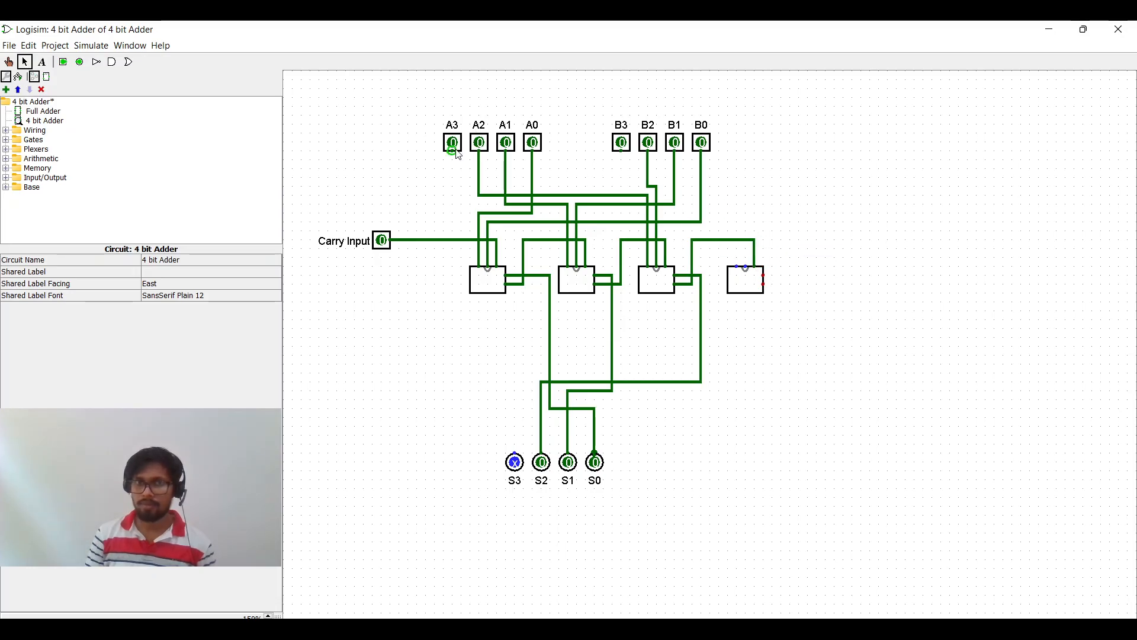
# Step: Wire A3 and B3 into the inputs of the fourth full adder
pyautogui.moveTo(455, 156); pyautogui.dragTo(728, 184)
pyautogui.moveTo(736, 267); pyautogui.dragTo(737, 178)
pyautogui.moveTo(622, 153); pyautogui.dragTo(746, 169)
pyautogui.moveTo(745, 268); pyautogui.dragTo(746, 169)
# Step: Wire the fourth full adder's sum to S3 and extend a wire from its carry output to the right
pyautogui.moveTo(764, 276); pyautogui.dragTo(782, 373)
pyautogui.moveTo(782, 373); pyautogui.dragTo(515, 462)
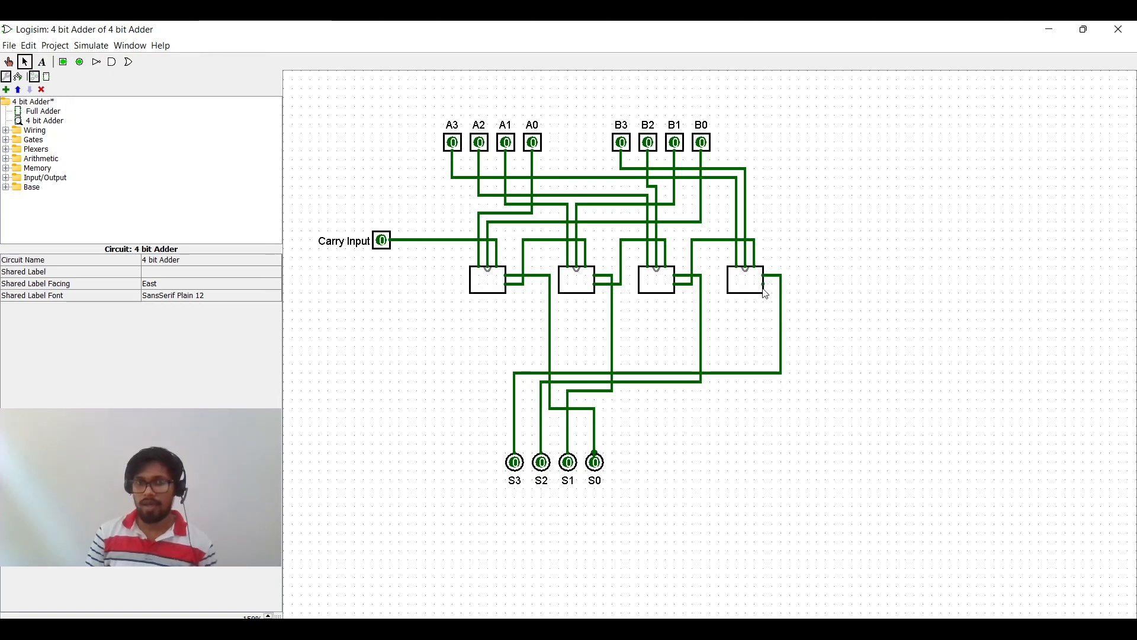
pyautogui.moveTo(830, 286); pyautogui.dragTo(861, 284)
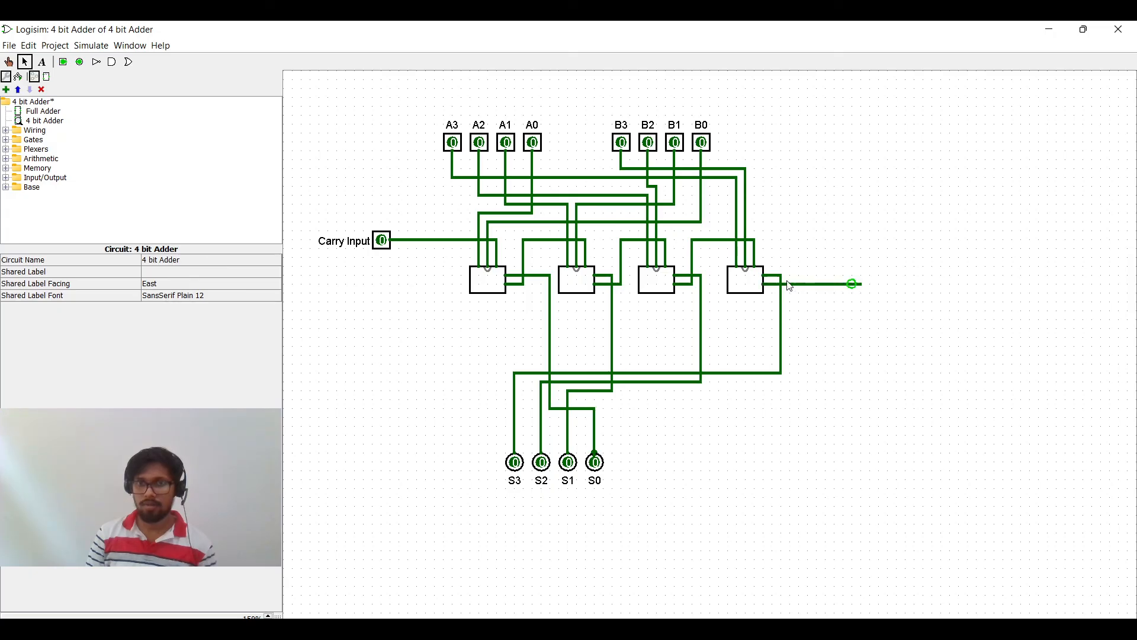
# Step: Place an output pin at the end of the fourth full adder's carry wire and label it Carry Out
pyautogui.click(80, 62)
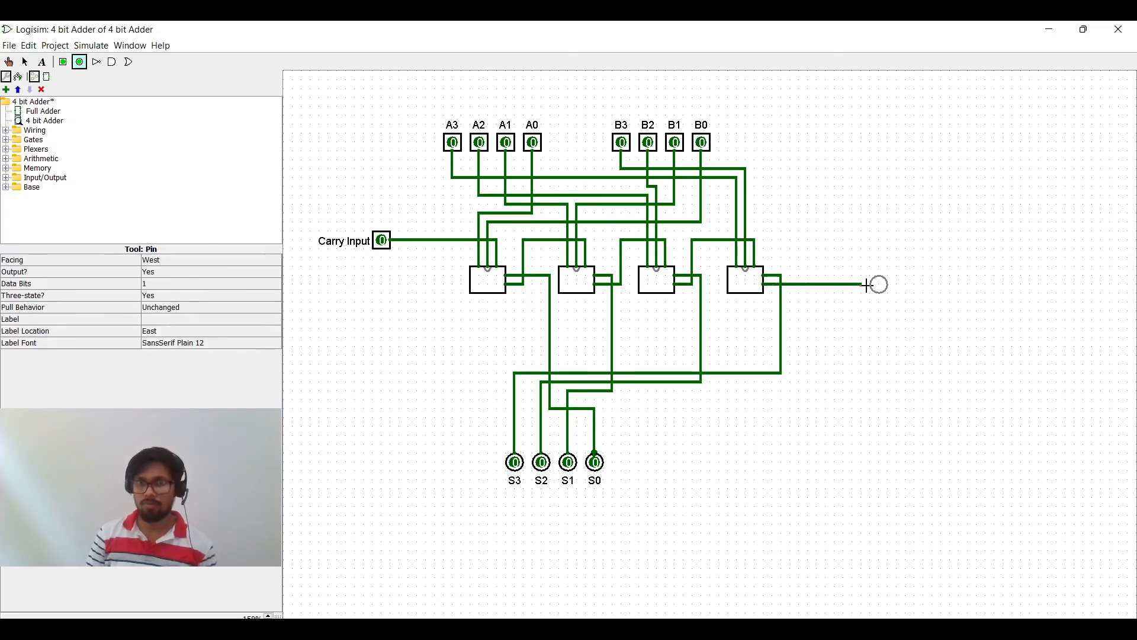
pyautogui.click(862, 284)
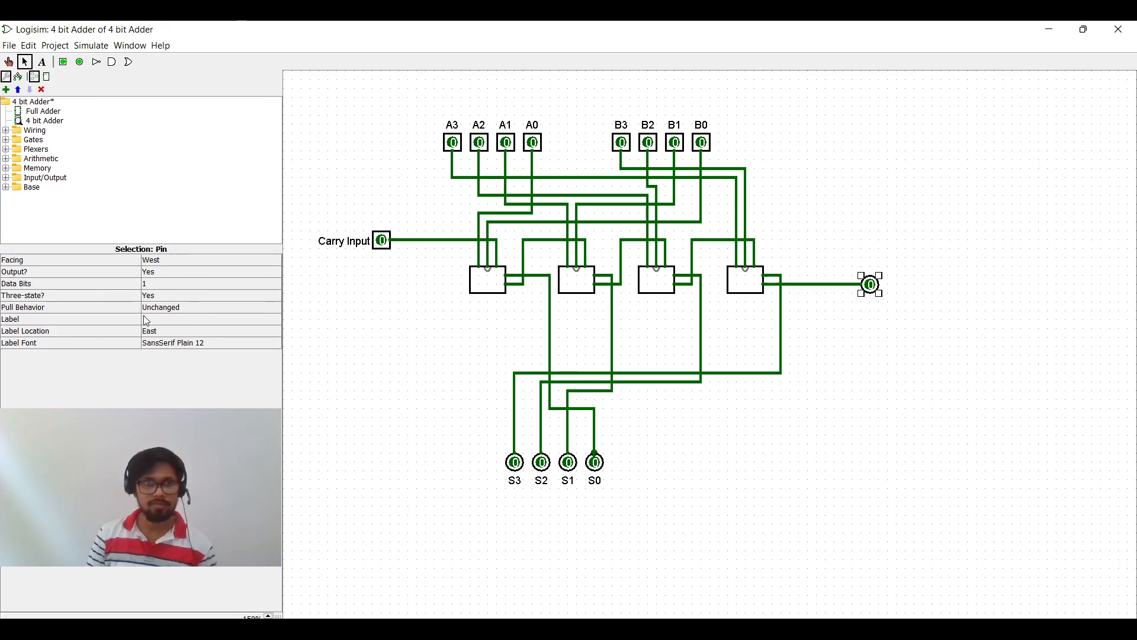
pyautogui.click(210, 325)
pyautogui.write('Carry O')
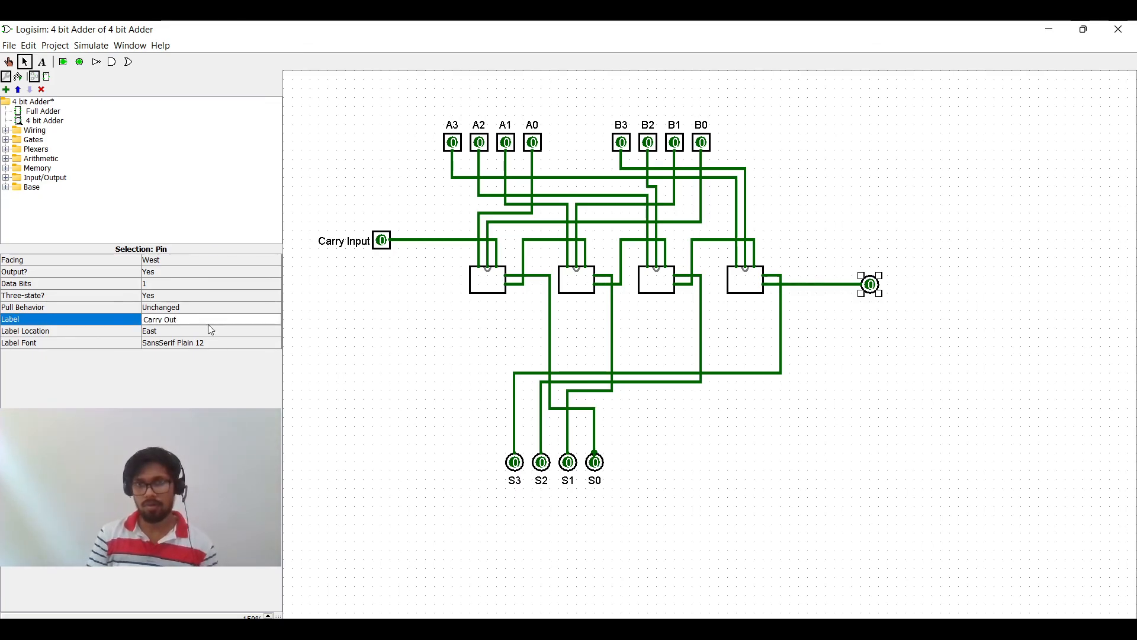
pyautogui.write('ut')
pyautogui.press('Return')
pyautogui.click(909, 402)
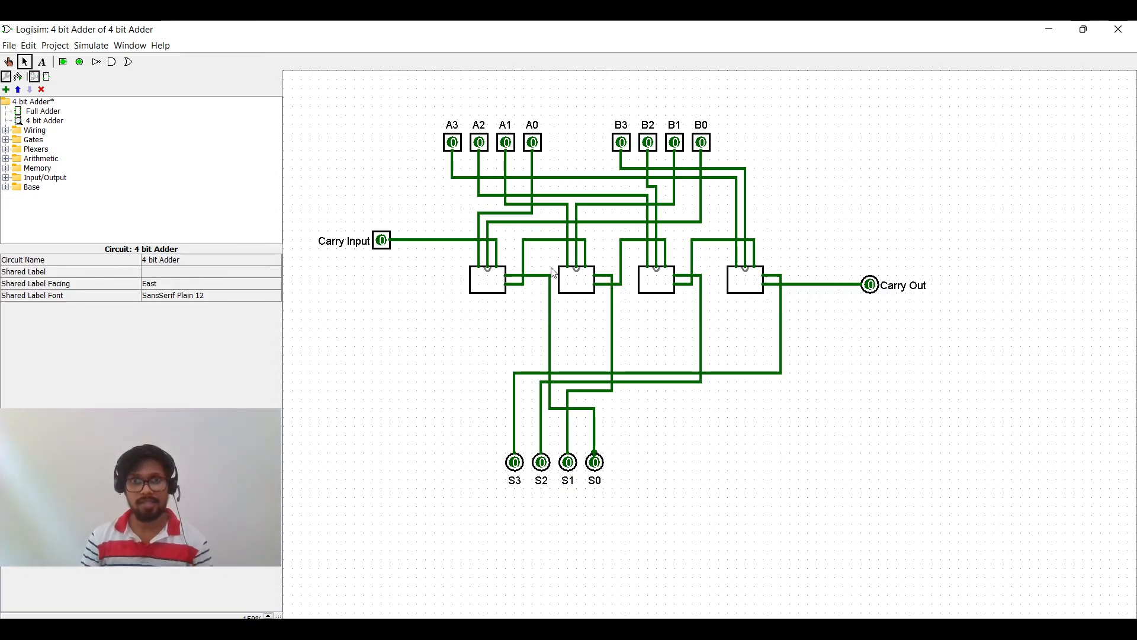
# Step: Test the adder with the Poke tool by toggling input pins A0, B0 and further A and B bits
pyautogui.click(9, 62)
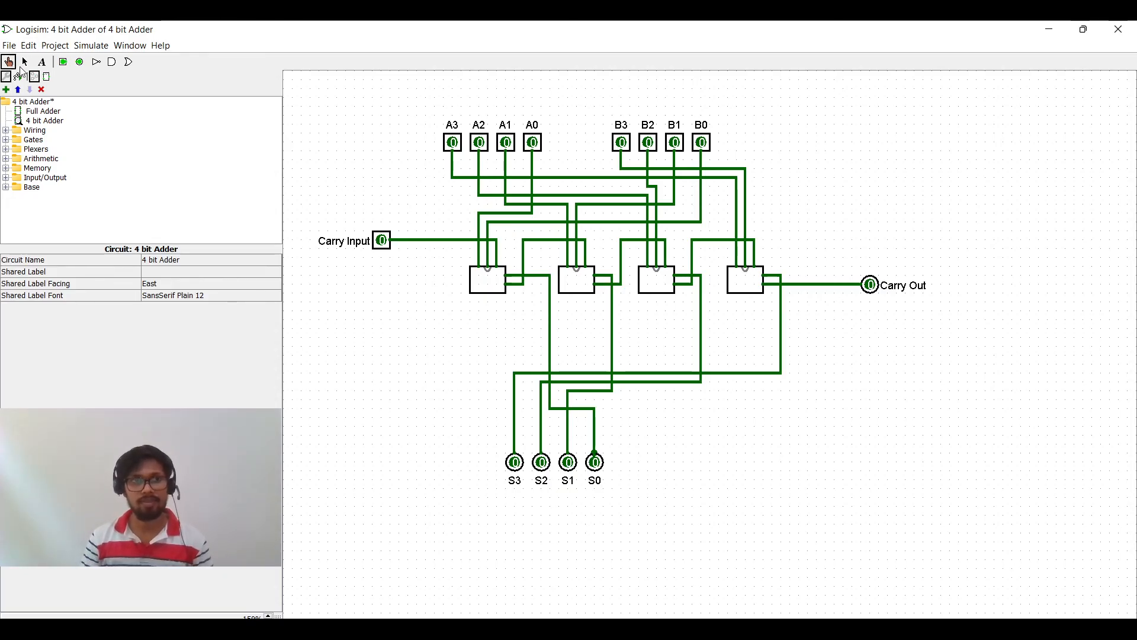
pyautogui.click(534, 145)
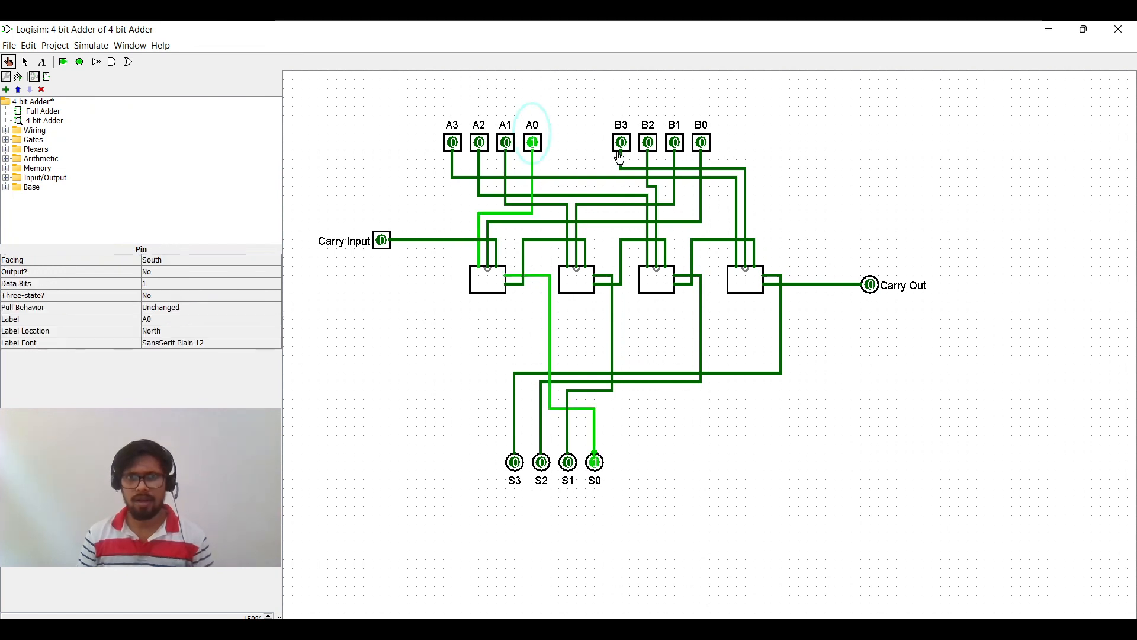
pyautogui.click(702, 145)
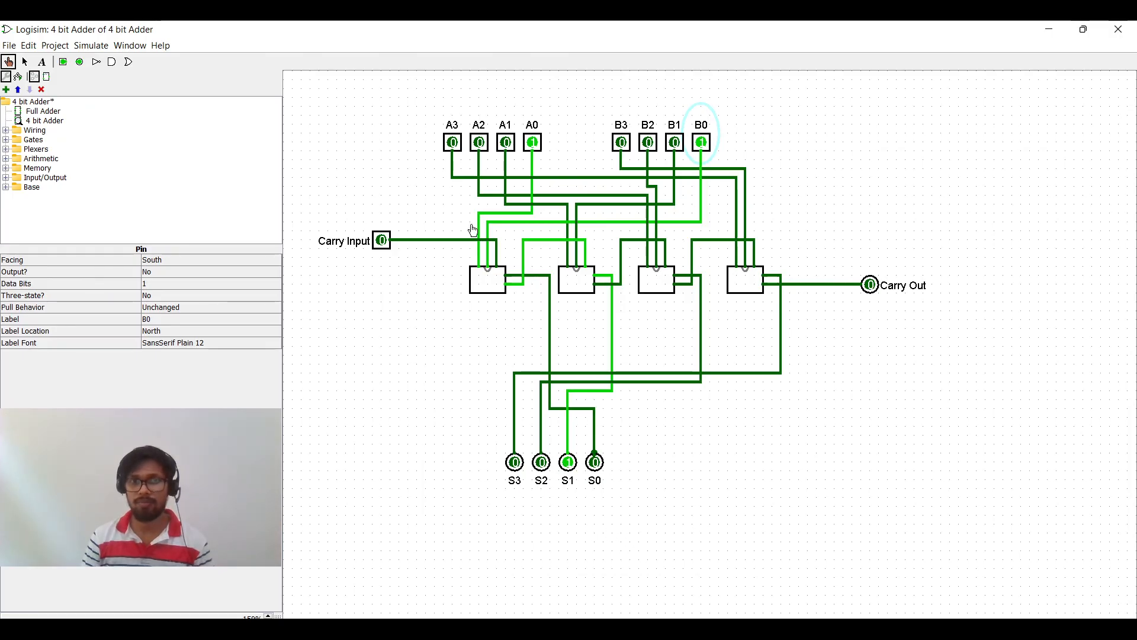
pyautogui.click(511, 148)
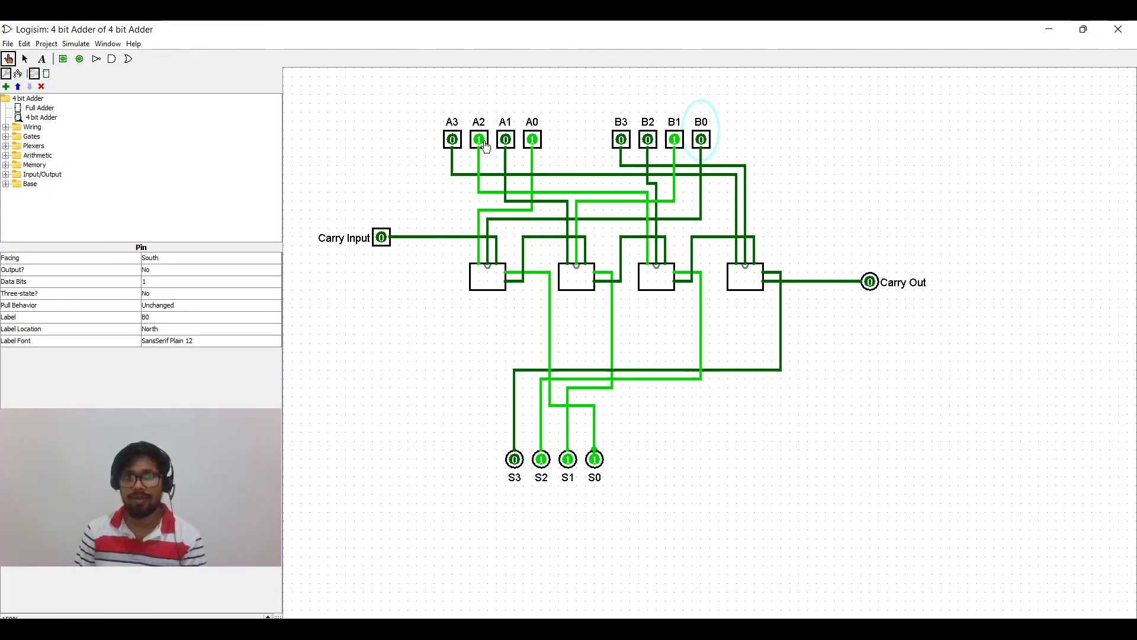
pyautogui.click(701, 141)
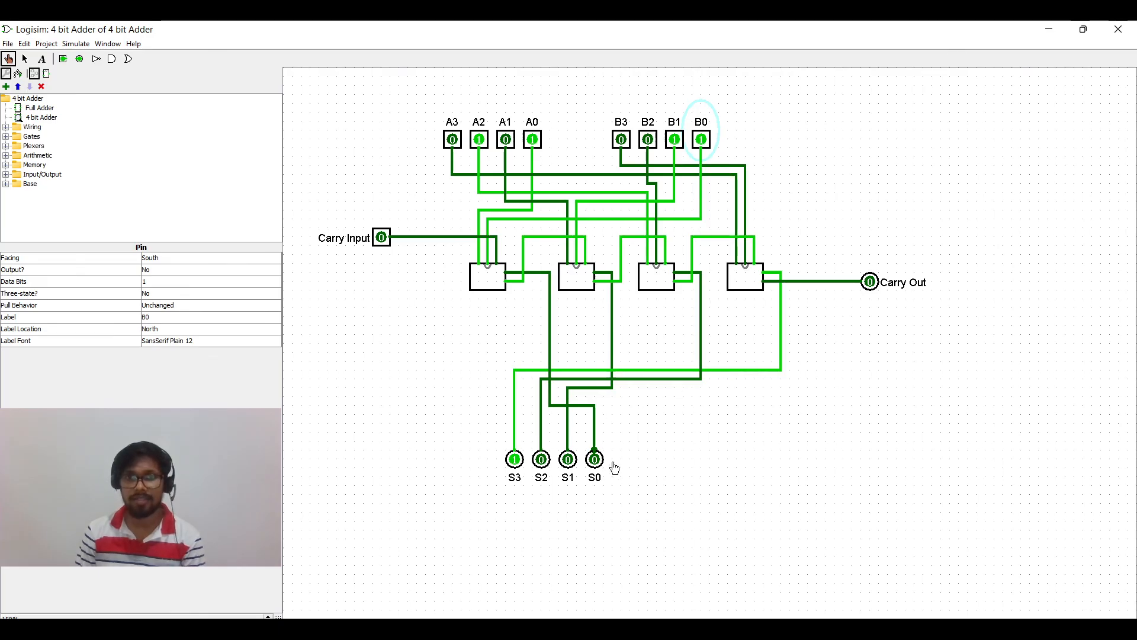